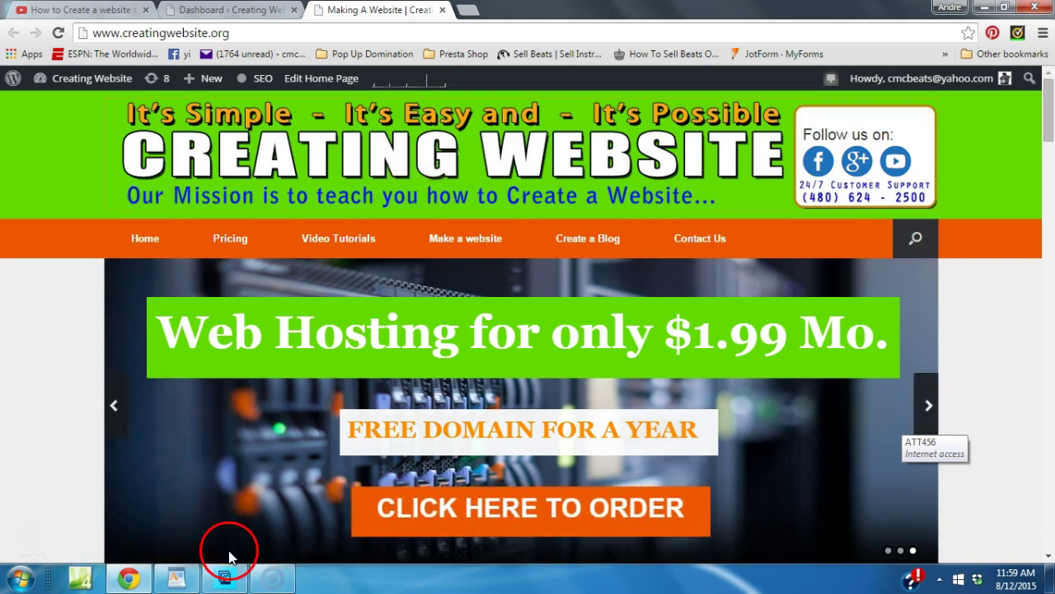
Switch to Photoshop Elements and start a horizontal text line above the CREATING WEBSITE title in logo2.psd.
{"action": "left_click", "coordinate": [228, 579]}
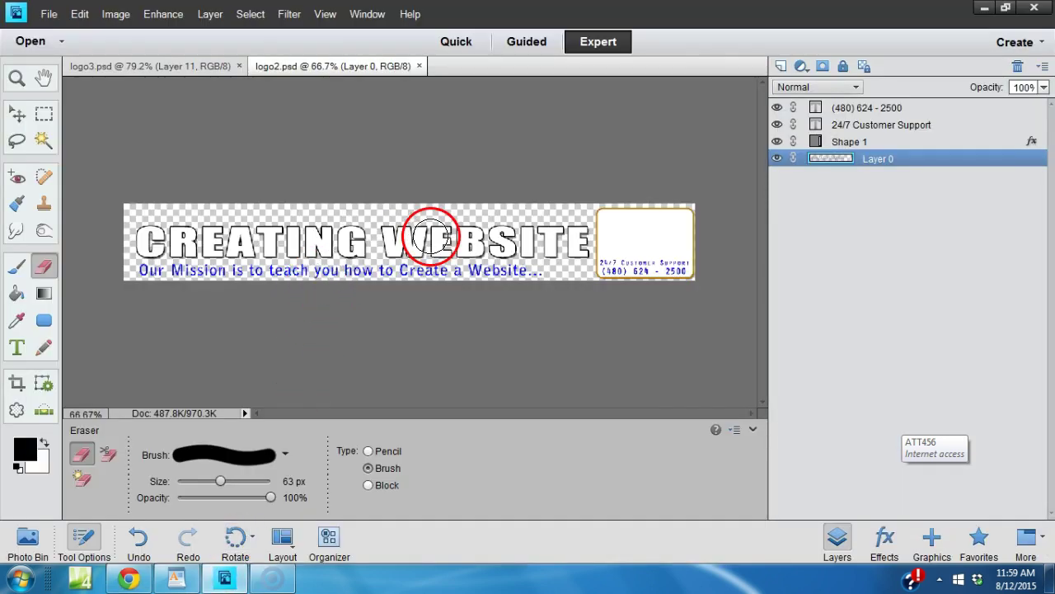
{"action": "key", "text": "ctrl+equal"}
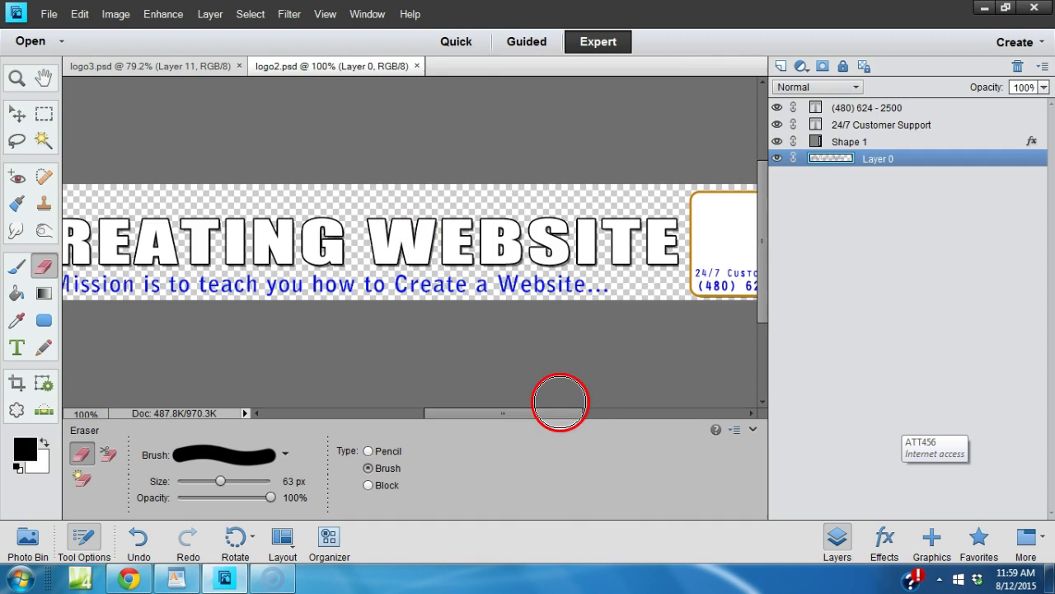
{"action": "mouse_move", "coordinate": [546, 418]}
{"action": "left_mouse_down"}
{"action": "mouse_move", "coordinate": [461, 427]}
{"action": "mouse_move", "coordinate": [523, 417]}
{"action": "left_mouse_up"}
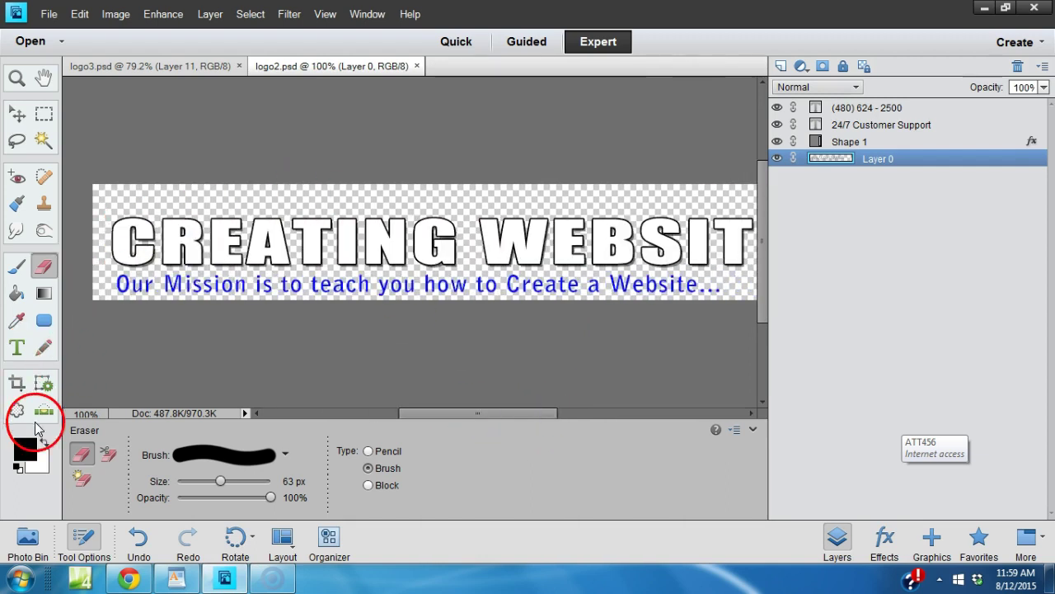
{"action": "left_click", "coordinate": [17, 346]}
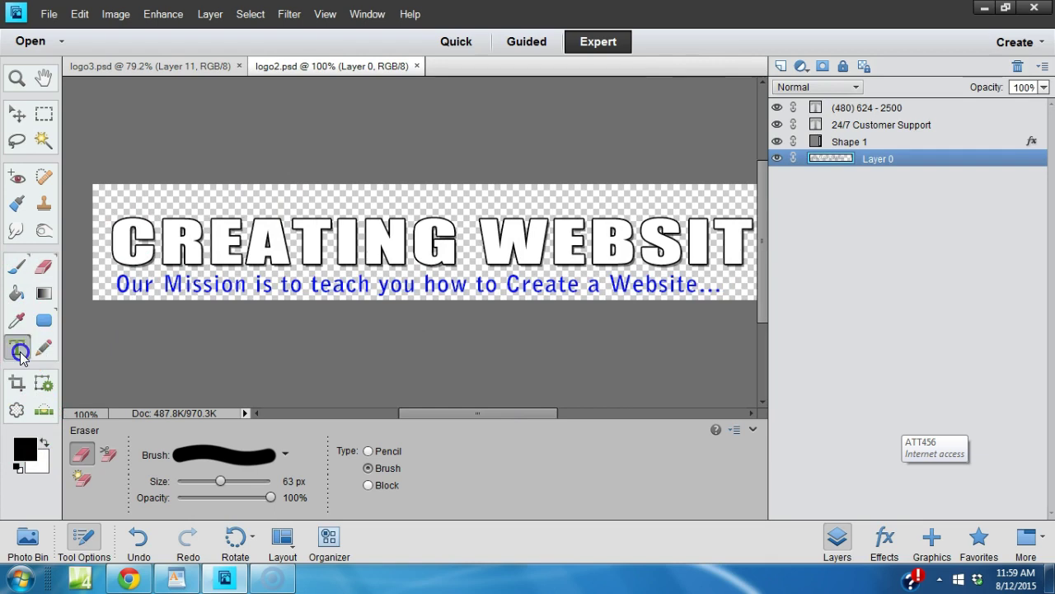
{"action": "left_click", "coordinate": [223, 201]}
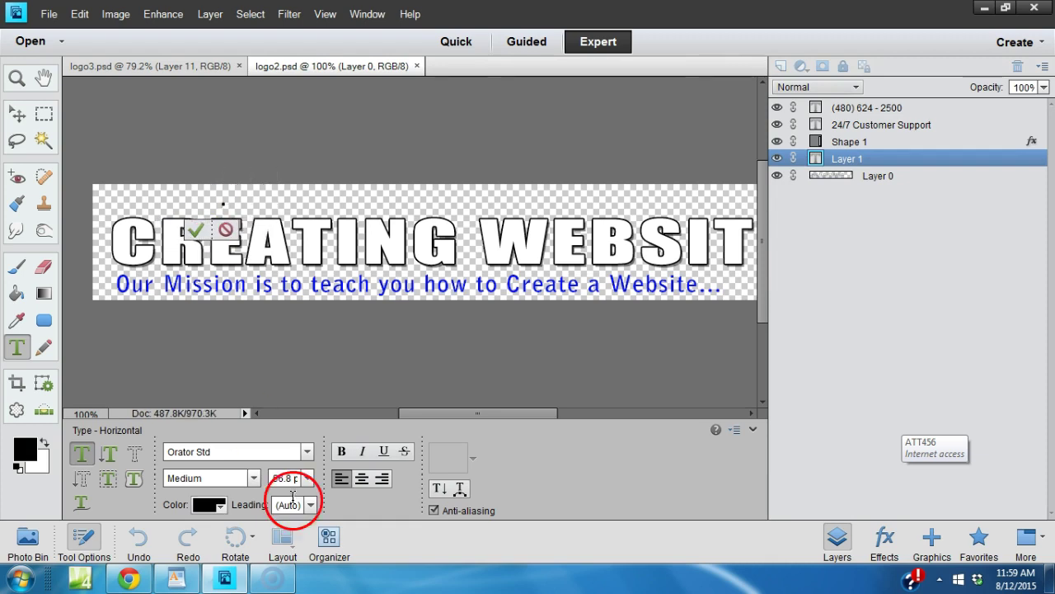
Set the new text's font to Impact and its size to 24 pt.
{"action": "left_click", "coordinate": [306, 451]}
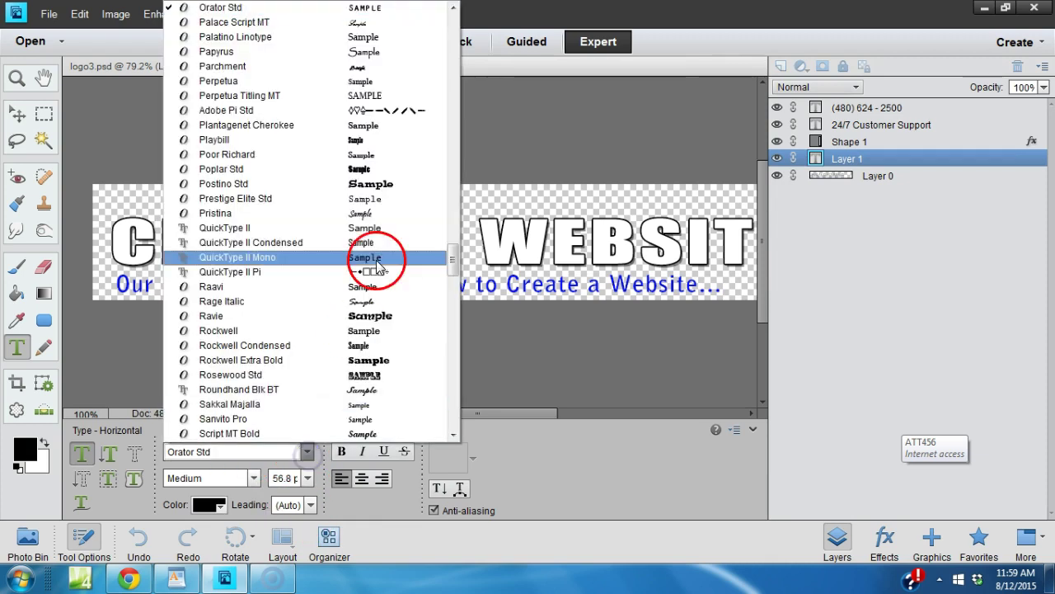
{"action": "left_click_drag", "start_coordinate": [451, 259], "coordinate": [452, 173]}
{"action": "left_click", "coordinate": [423, 155]}
{"action": "left_click_drag", "start_coordinate": [273, 196], "coordinate": [258, 198]}
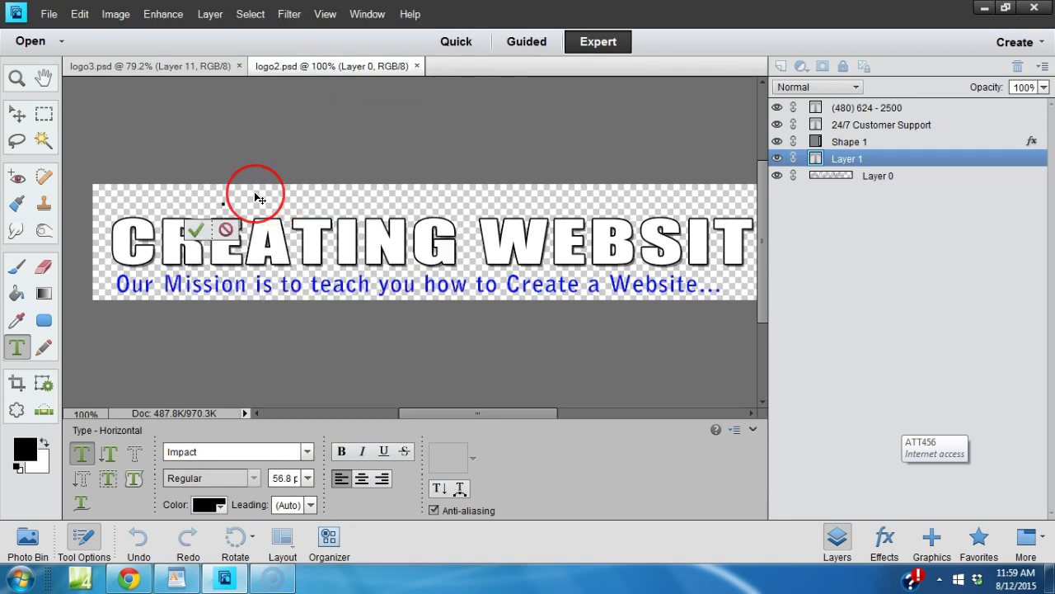
{"action": "left_click", "coordinate": [307, 478]}
{"action": "left_click", "coordinate": [305, 394]}
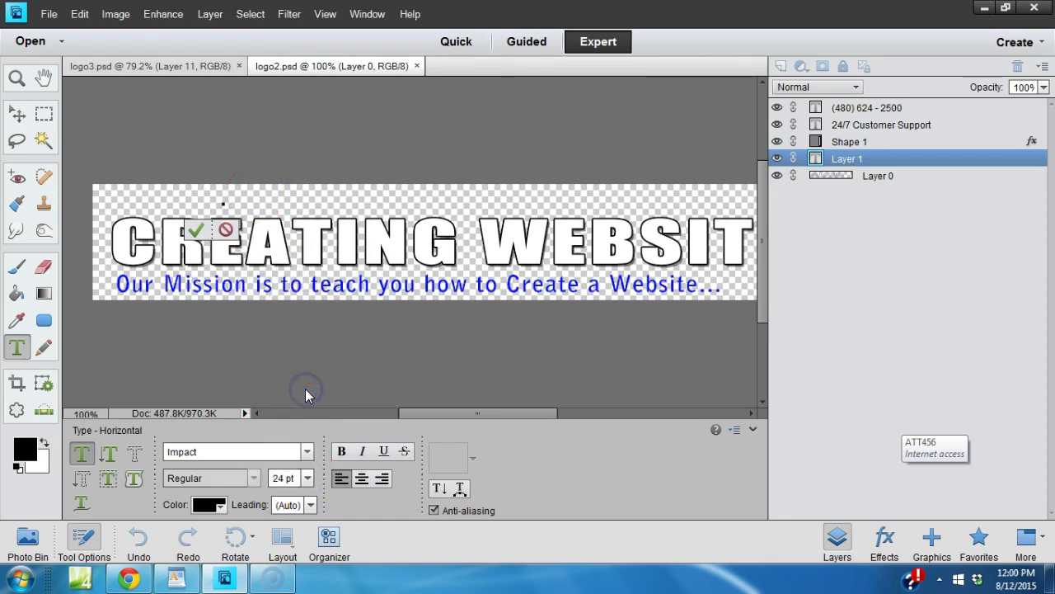
Enter the tagline "It's As Simple As 1 - 2 - 3" above the title and commit the text.
{"action": "type", "text": "It's As Sim"}
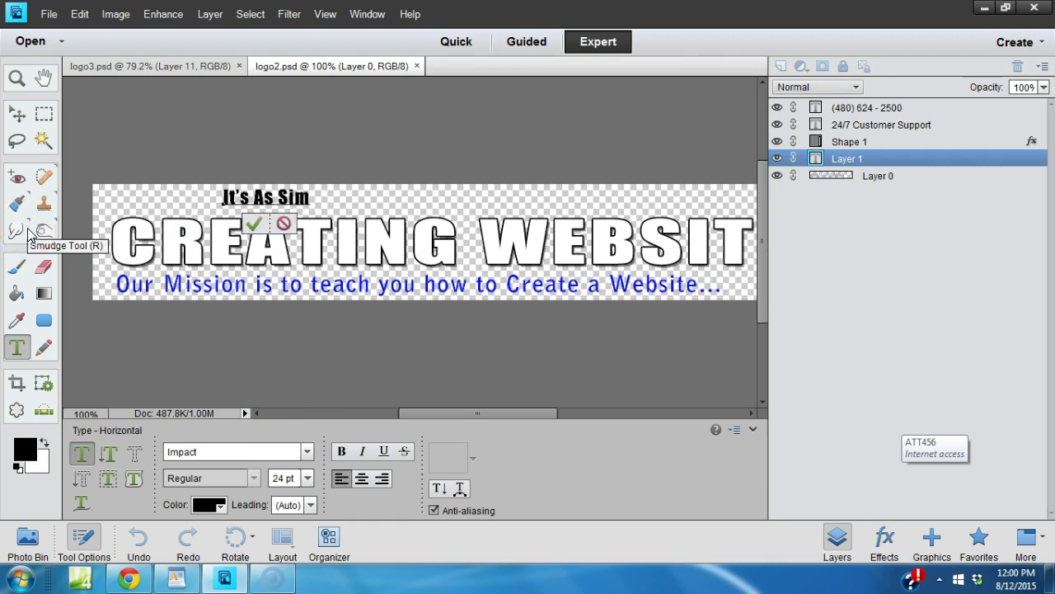
{"action": "type", "text": "ple As"}
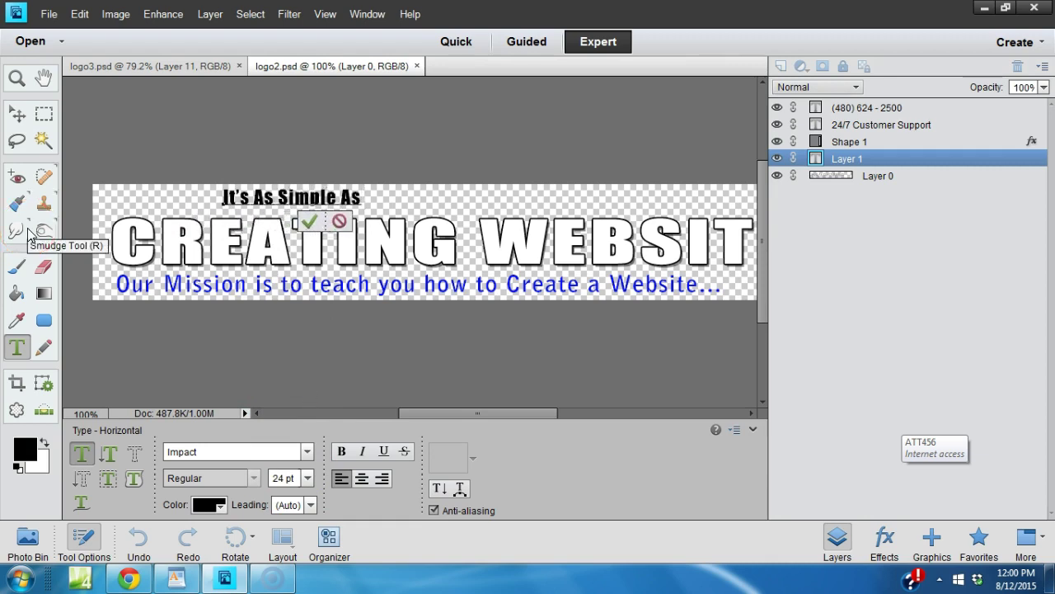
{"action": "type", "text": " 1 - 2 - 3"}
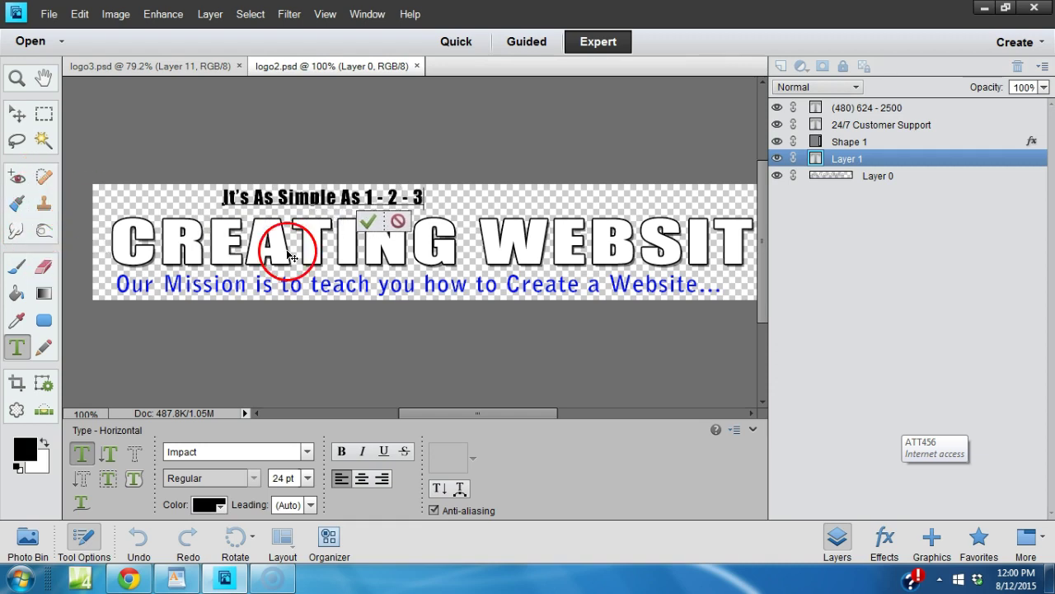
{"action": "left_click", "coordinate": [368, 226]}
{"action": "left_click", "coordinate": [421, 195]}
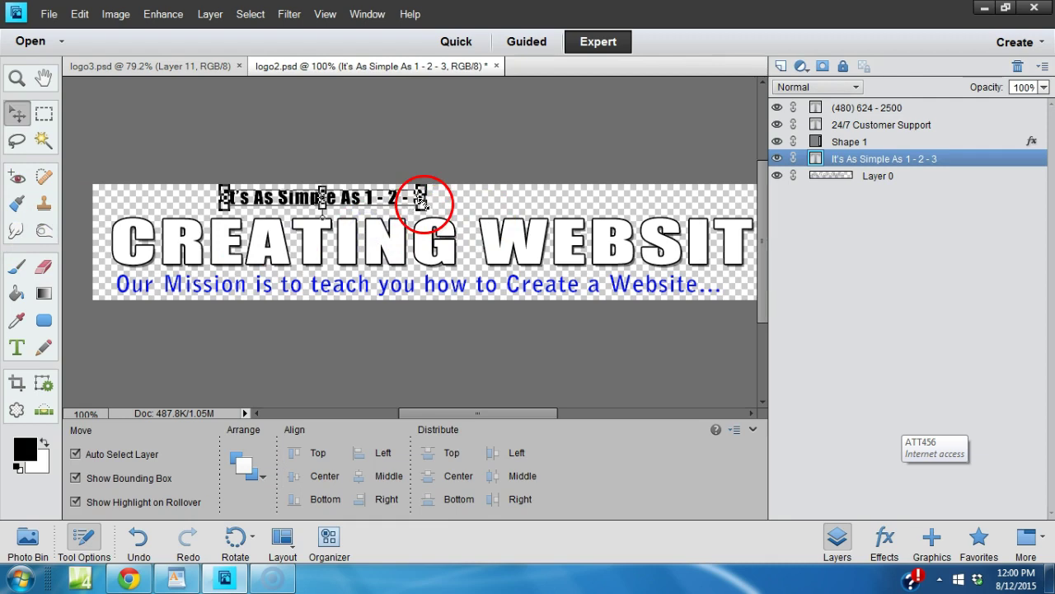
Stretch the tagline to 218.64% width, and rescale the stretched text to 81.77% width over the middle of the title.
{"action": "left_click_drag", "start_coordinate": [423, 198], "coordinate": [589, 198]}
{"action": "left_click_drag", "start_coordinate": [222, 198], "coordinate": [151, 202]}
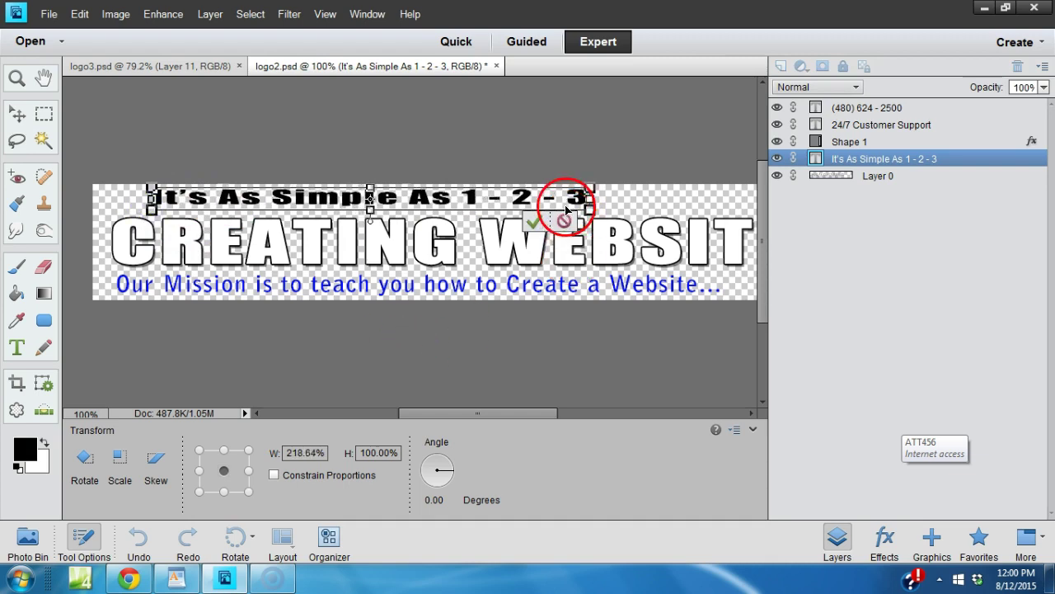
{"action": "left_click", "coordinate": [534, 222]}
{"action": "key", "text": "ctrl+minus"}
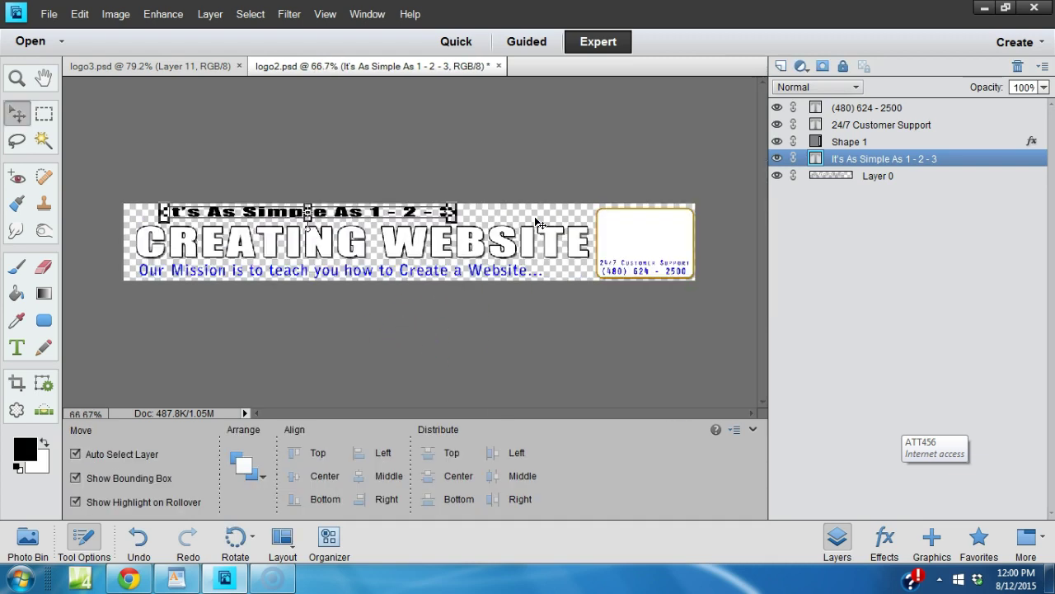
{"action": "left_click_drag", "start_coordinate": [433, 220], "coordinate": [454, 214]}
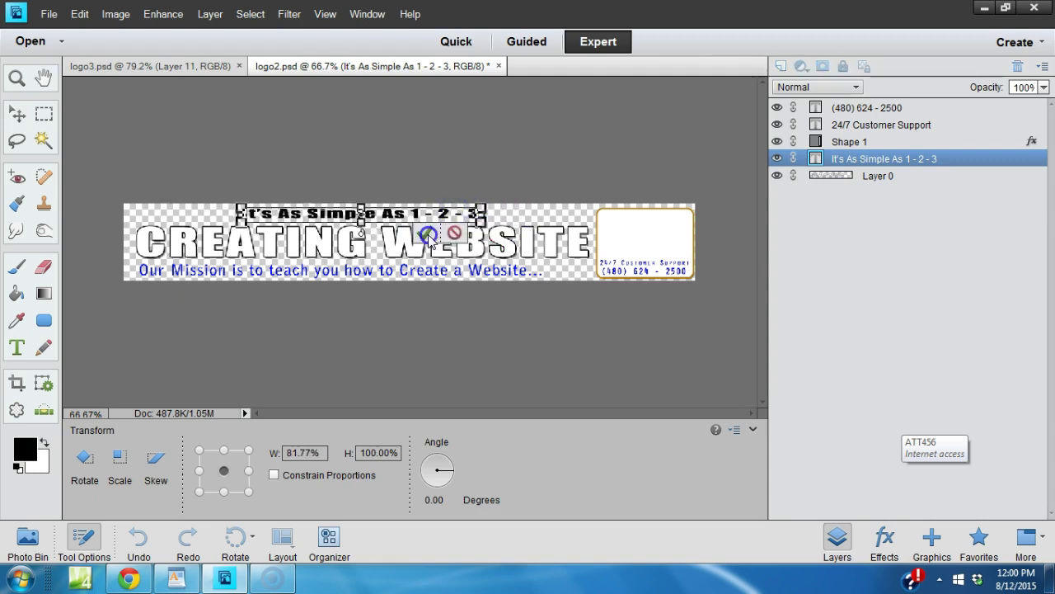
{"action": "left_click", "coordinate": [428, 235]}
Replace the tagline's wording with "IT AS SIMPLE AS" and move it over the word CREATING.
{"action": "double_click", "coordinate": [433, 213]}
{"action": "left_click", "coordinate": [452, 211]}
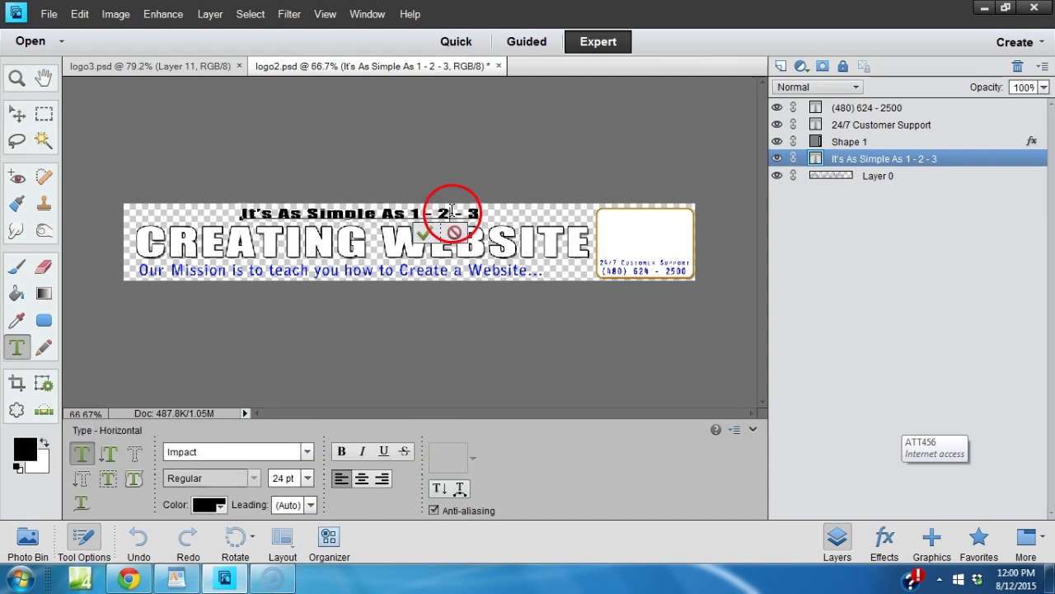
{"action": "key", "text": "Delete"}
{"action": "key", "text": "Delete"}
{"action": "key", "text": "Delete"}
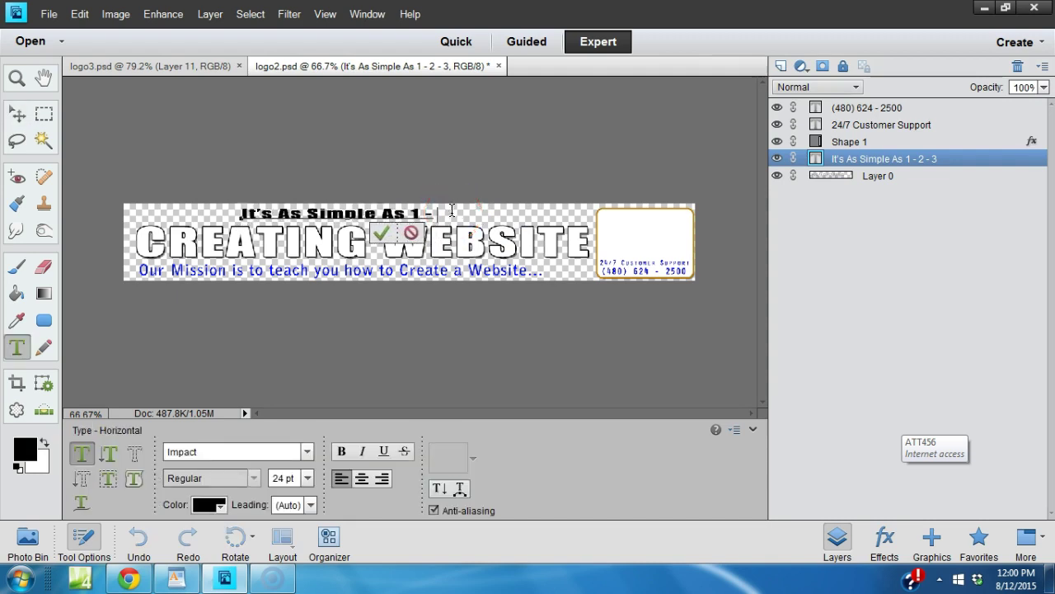
{"action": "key", "text": "BackSpace"}
{"action": "key", "text": "BackSpace"}
{"action": "key", "text": "BackSpace"}
{"action": "key", "text": "BackSpace"}
{"action": "key", "text": "BackSpace"}
{"action": "key", "text": "BackSpace"}
{"action": "key", "text": "BackSpace"}
{"action": "key", "text": "BackSpace"}
{"action": "key", "text": "BackSpace"}
{"action": "key", "text": "BackSpace"}
{"action": "key", "text": "BackSpace"}
{"action": "key", "text": "BackSpace"}
{"action": "key", "text": "BackSpace"}
{"action": "key", "text": "BackSpace"}
{"action": "key", "text": "BackSpace"}
{"action": "key", "text": "BackSpace"}
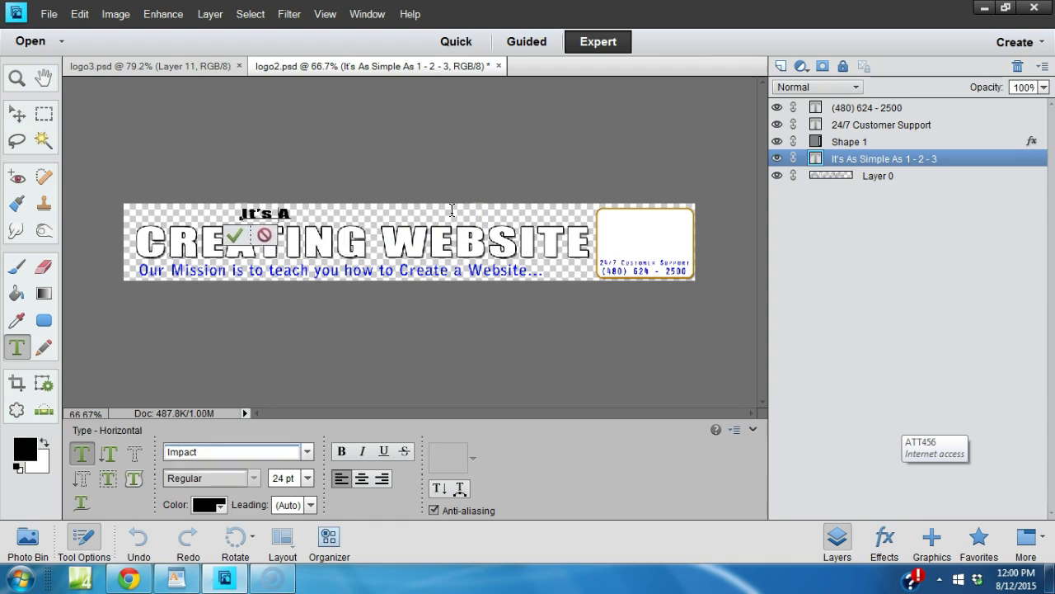
{"action": "type", "text": "IT A"}
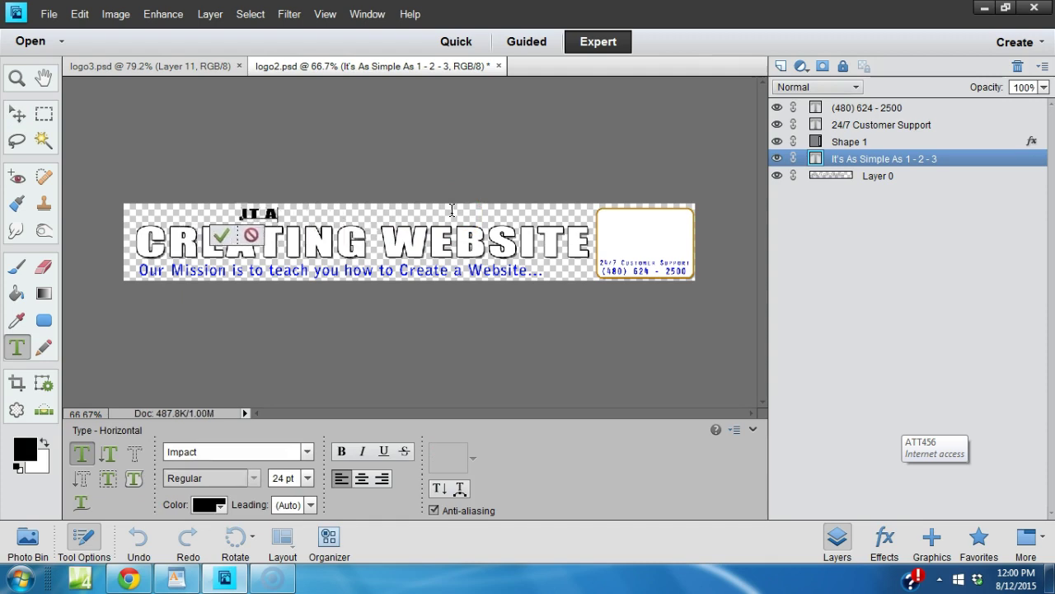
{"action": "type", "text": "S SIMPLE AS"}
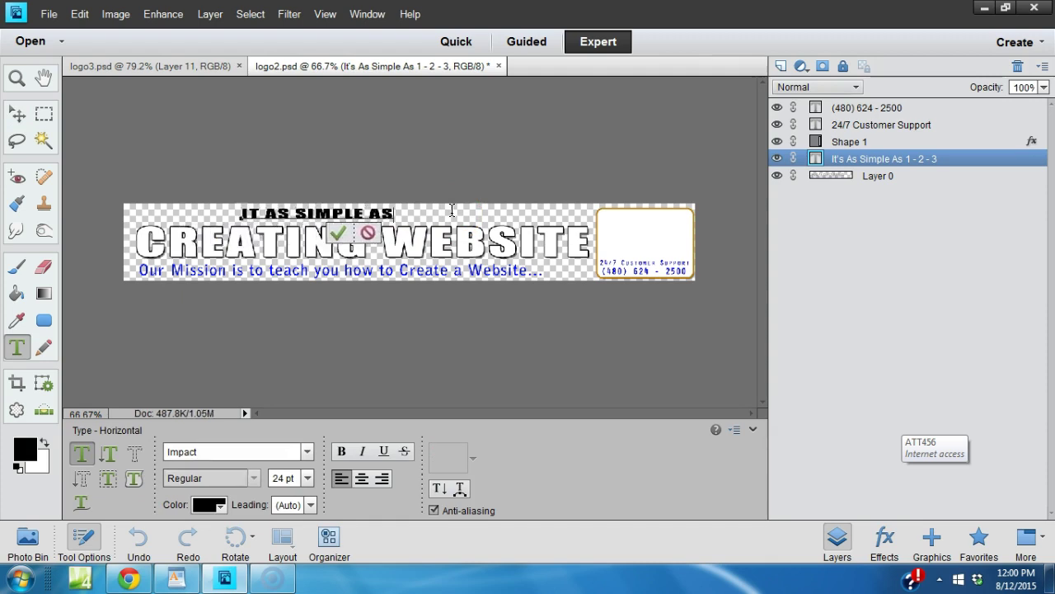
{"action": "left_click", "coordinate": [339, 234]}
{"action": "key", "text": "v"}
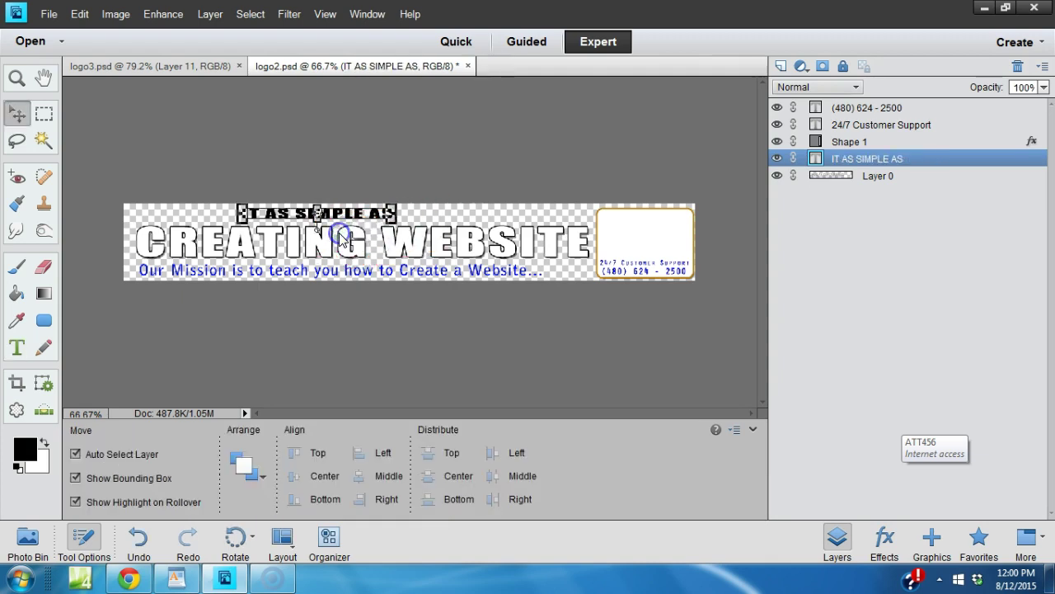
{"action": "left_click_drag", "start_coordinate": [338, 218], "coordinate": [266, 216]}
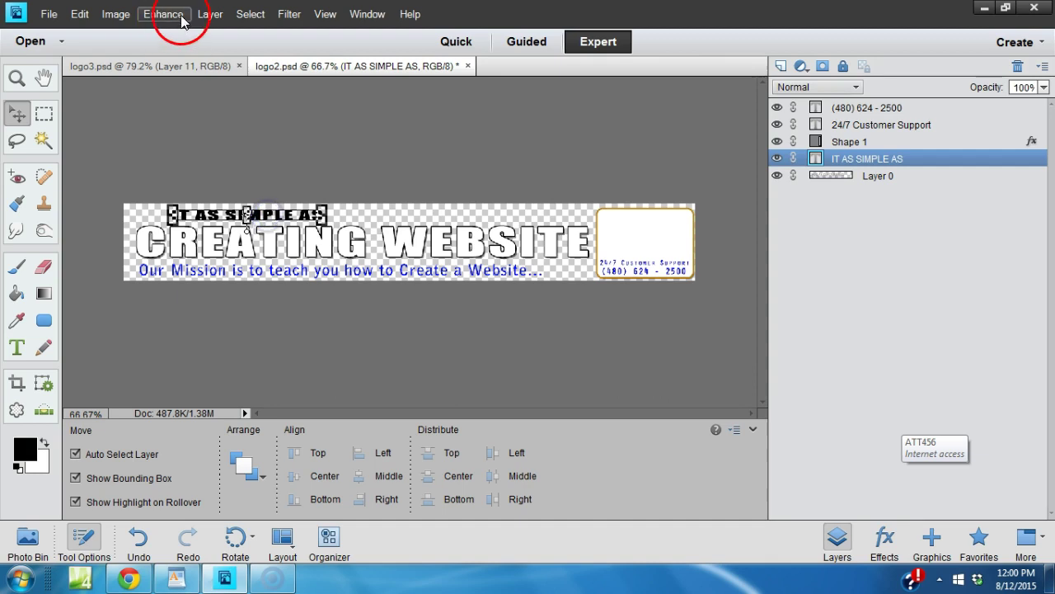
Duplicate the "IT AS SIMPLE AS" text layer and place the copy directly after the original on the same line.
{"action": "left_click", "coordinate": [211, 14]}
{"action": "left_click", "coordinate": [216, 46]}
{"action": "left_click", "coordinate": [660, 237]}
{"action": "left_click", "coordinate": [286, 206]}
{"action": "left_click_drag", "start_coordinate": [286, 206], "coordinate": [449, 218]}
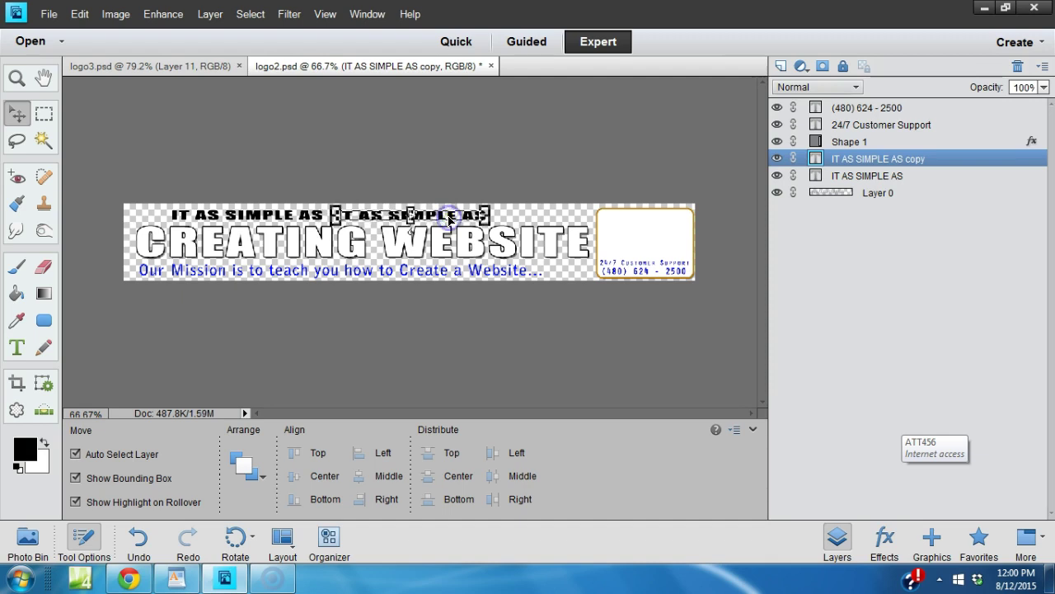
Replace the copied tagline's text with the numeral 1.
{"action": "double_click", "coordinate": [450, 218]}
{"action": "type", "text": "1"}
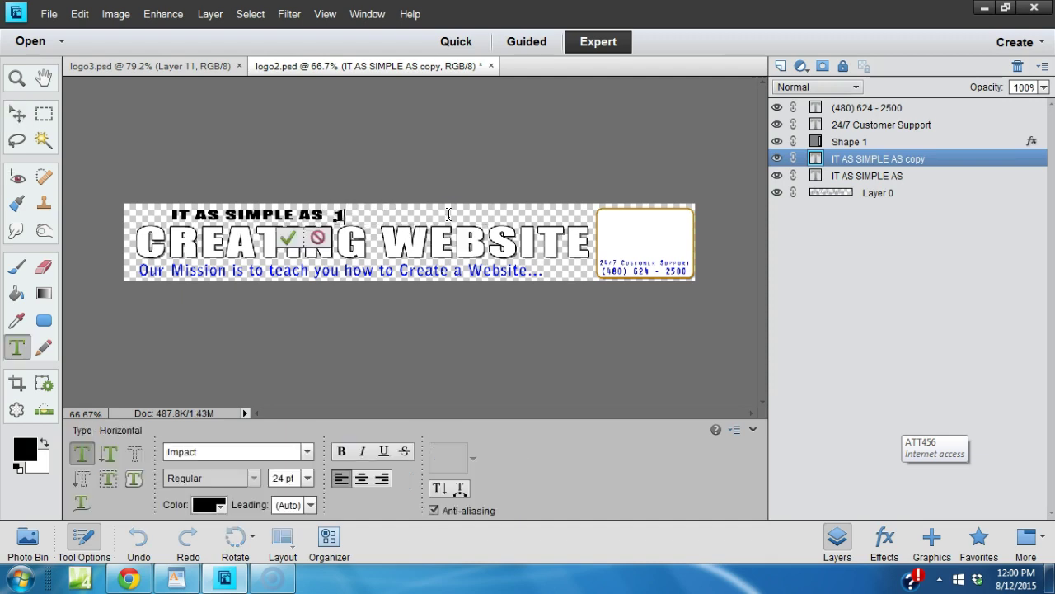
{"action": "key", "text": "BackSpace"}
{"action": "left_click", "coordinate": [287, 239]}
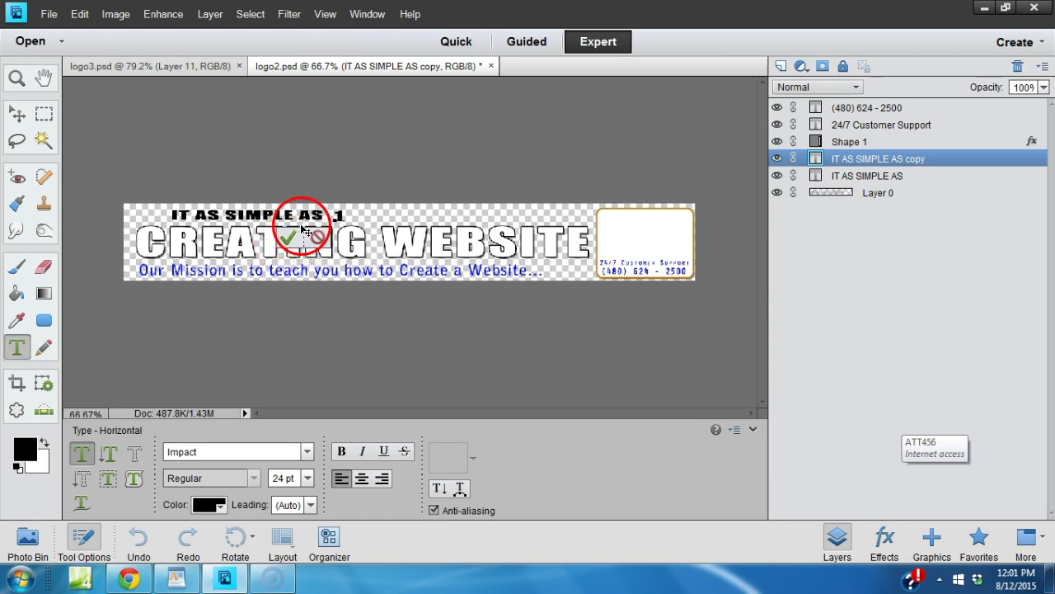
{"action": "key", "text": "v"}
Enlarge the numeral 1 proportionally to 177.67% beside the tagline and commit the transform.
{"action": "key", "text": "ctrl+alt+0"}
{"action": "left_click", "coordinate": [301, 201]}
{"action": "left_click_drag", "start_coordinate": [313, 191], "coordinate": [328, 210]}
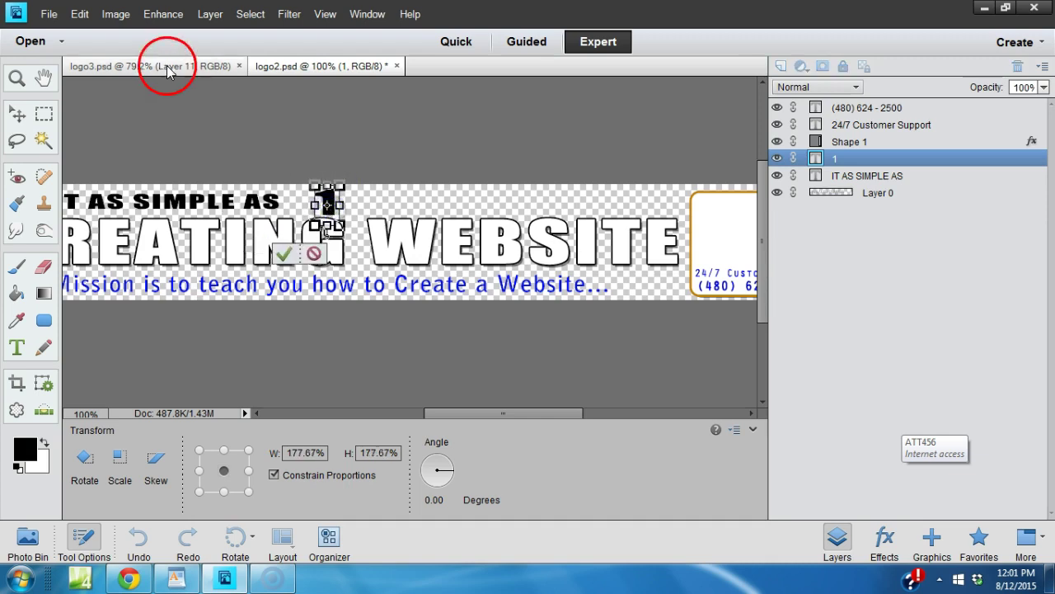
{"action": "left_click", "coordinate": [312, 252]}
Duplicate the numeral 1 layer and place the copy above the start of the word WEBSITE.
{"action": "left_click", "coordinate": [210, 14]}
{"action": "left_click", "coordinate": [222, 48]}
{"action": "left_click", "coordinate": [660, 236]}
{"action": "left_click_drag", "start_coordinate": [329, 198], "coordinate": [437, 216]}
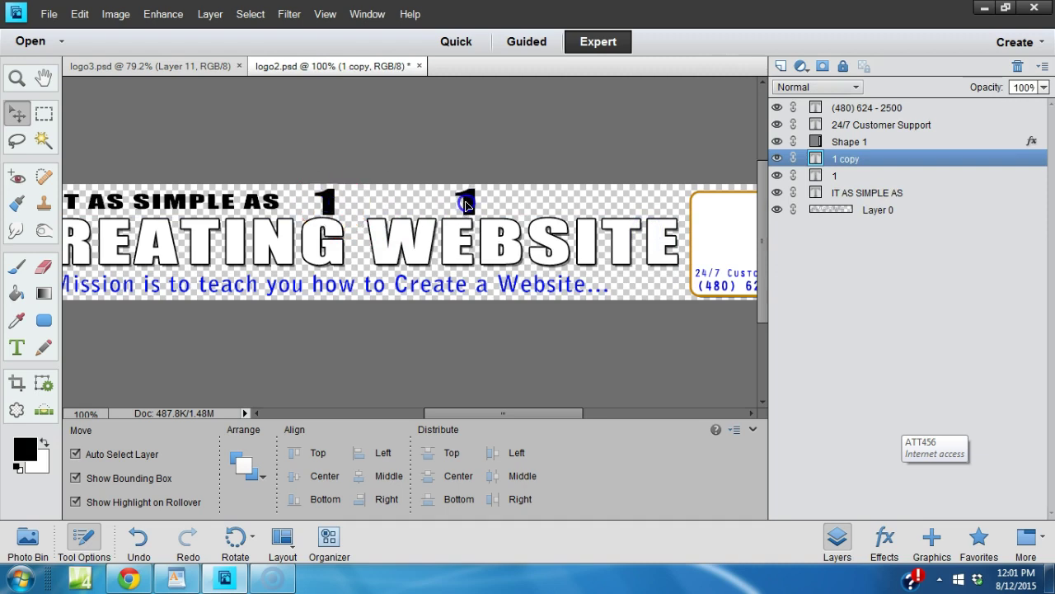
Change the copied numeral's text to 2 and commit it.
{"action": "key", "text": "t"}
{"action": "double_click", "coordinate": [466, 202]}
{"action": "type", "text": "2"}
{"action": "left_click", "coordinate": [429, 239]}
{"action": "key", "text": "v"}
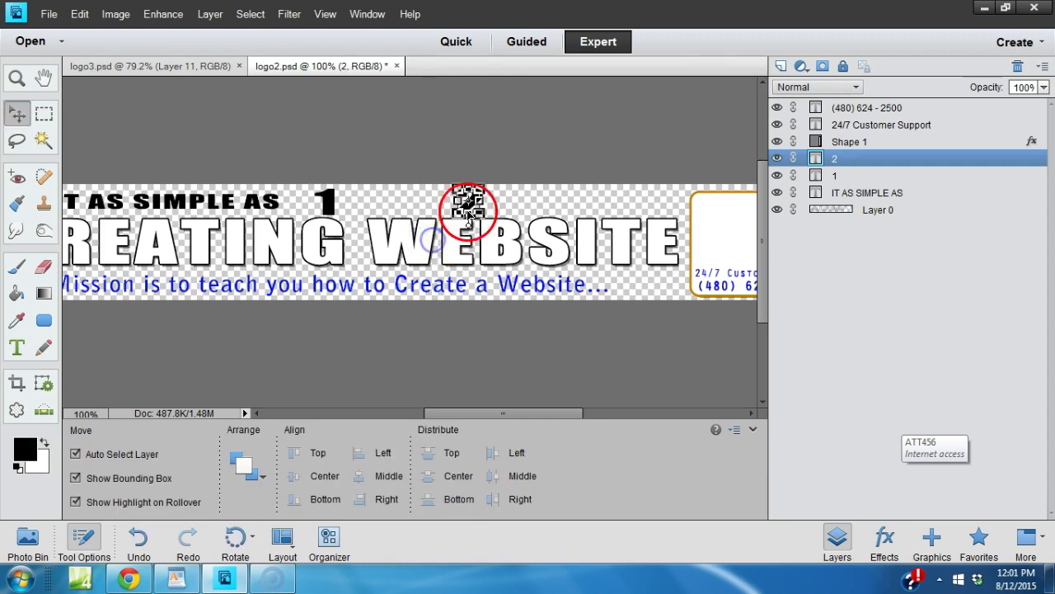
Duplicate the numeral 2 layer and place the copy above the end of the word WEBSITE.
{"action": "left_click", "coordinate": [210, 14]}
{"action": "left_click", "coordinate": [227, 47]}
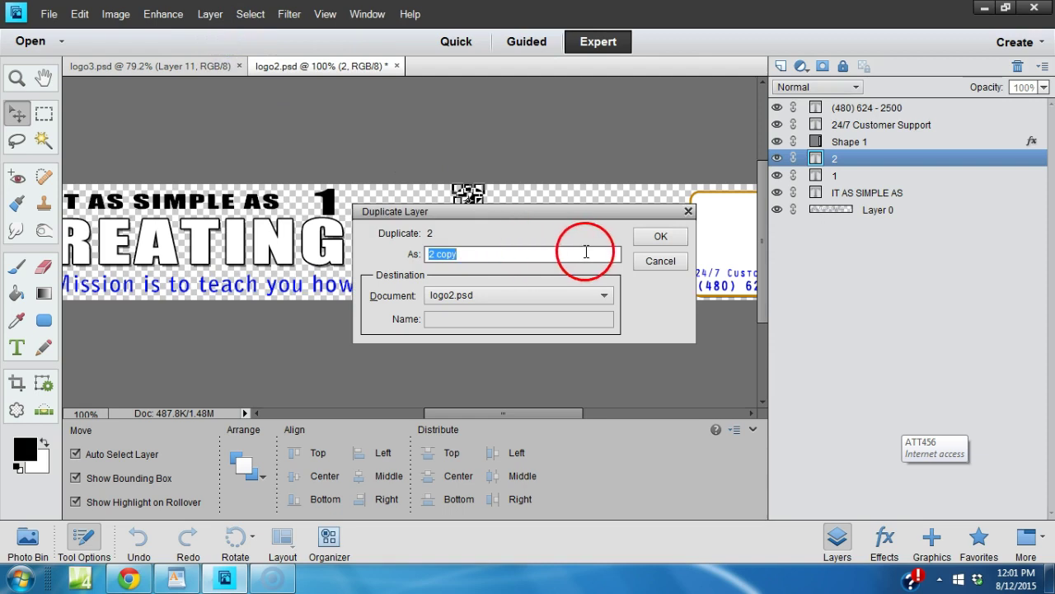
{"action": "left_click", "coordinate": [661, 237]}
{"action": "left_click_drag", "start_coordinate": [483, 193], "coordinate": [694, 204]}
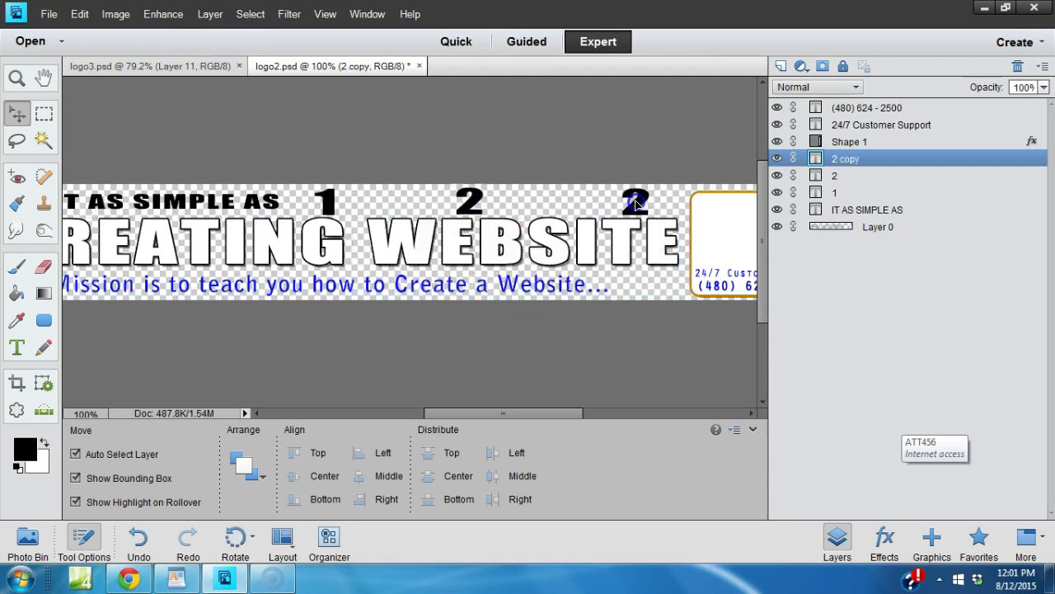
Change the last copied numeral's text to 3 and commit it.
{"action": "key", "text": "t"}
{"action": "double_click", "coordinate": [635, 202]}
{"action": "type", "text": "3"}
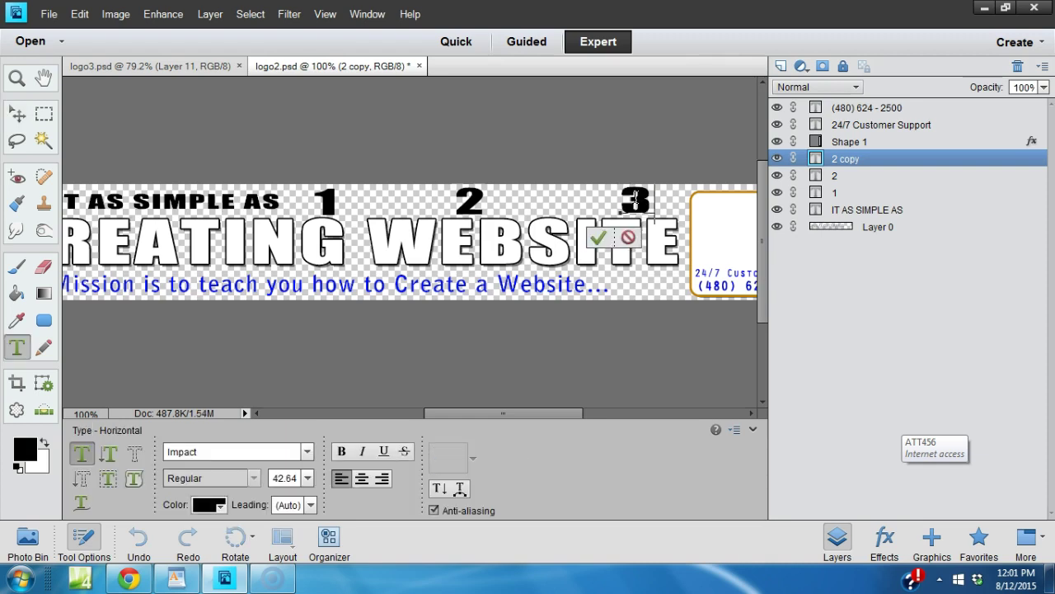
{"action": "left_click", "coordinate": [603, 237]}
{"action": "key", "text": "v"}
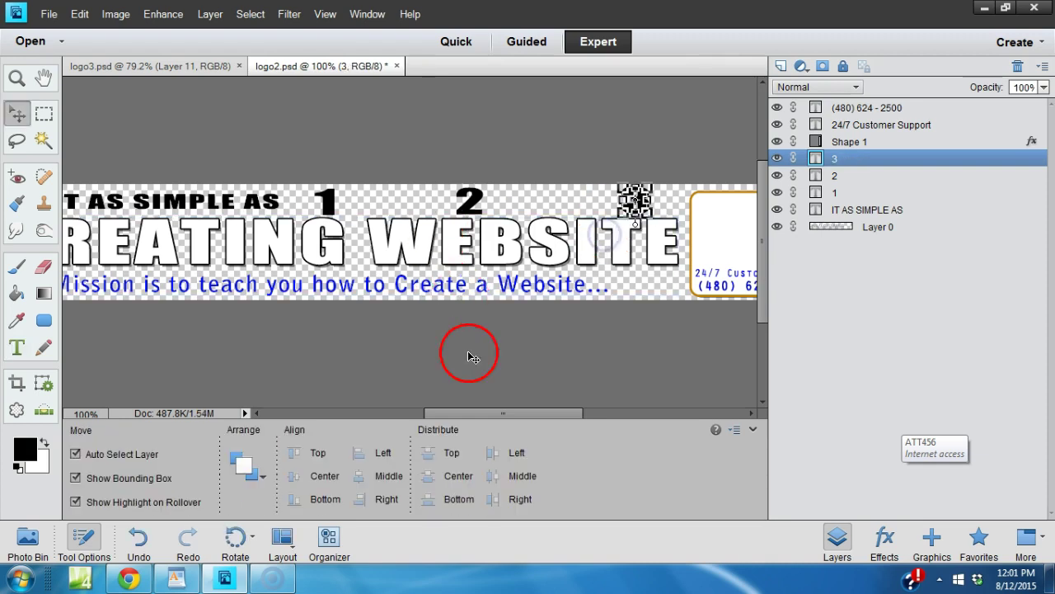
Duplicate the numeral 1 layer and place the copy between the numerals 1 and 2.
{"action": "mouse_move", "coordinate": [488, 415]}
{"action": "left_mouse_down"}
{"action": "mouse_move", "coordinate": [424, 417]}
{"action": "mouse_move", "coordinate": [476, 414]}
{"action": "left_mouse_up"}
{"action": "left_click", "coordinate": [482, 380]}
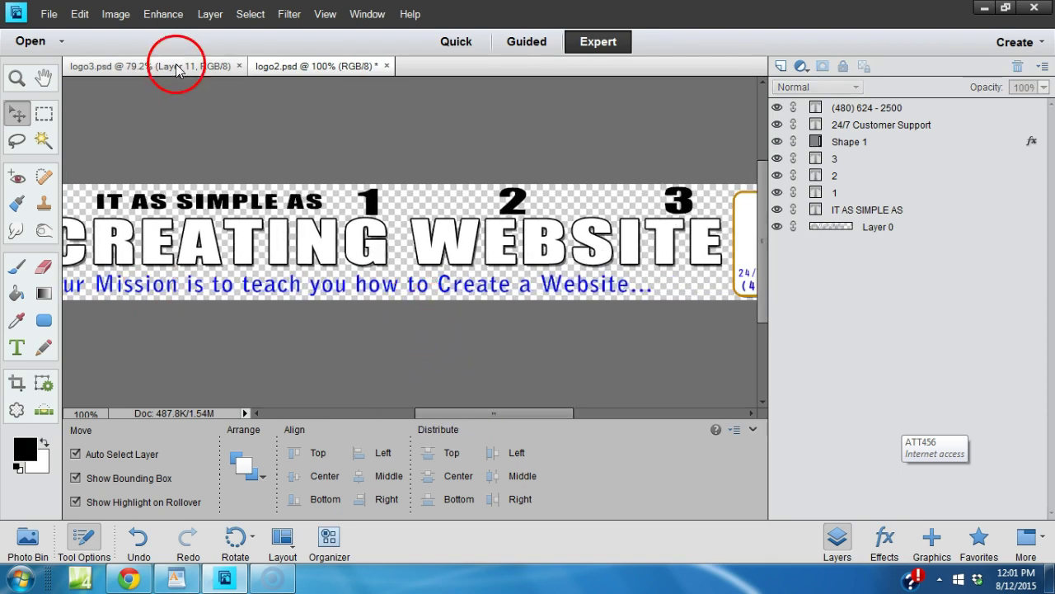
{"action": "left_click", "coordinate": [197, 12]}
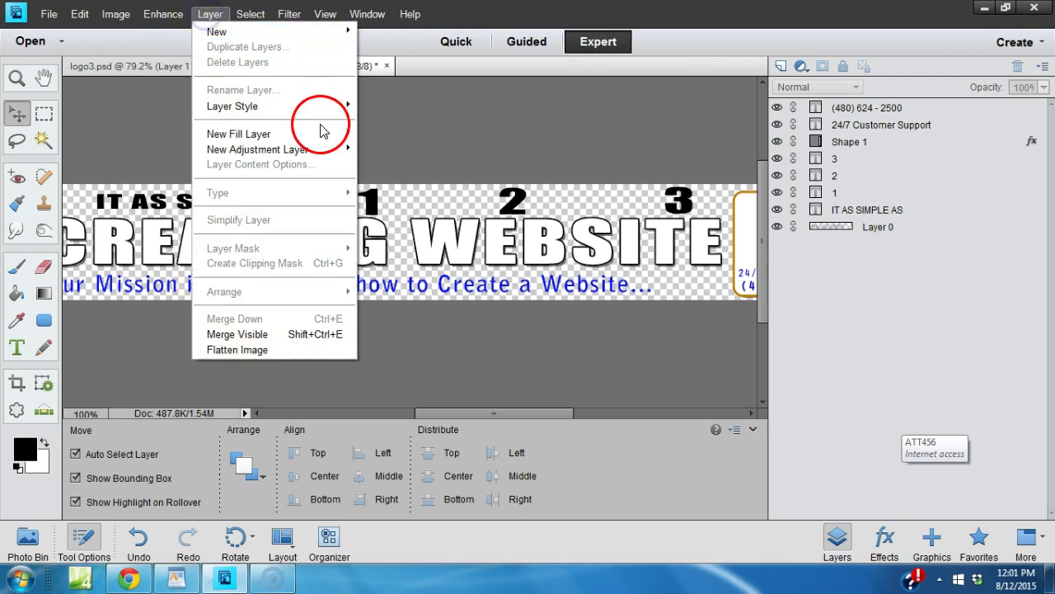
{"action": "left_click", "coordinate": [368, 196]}
{"action": "left_click", "coordinate": [376, 203]}
{"action": "left_click", "coordinate": [210, 14]}
{"action": "left_click", "coordinate": [219, 47]}
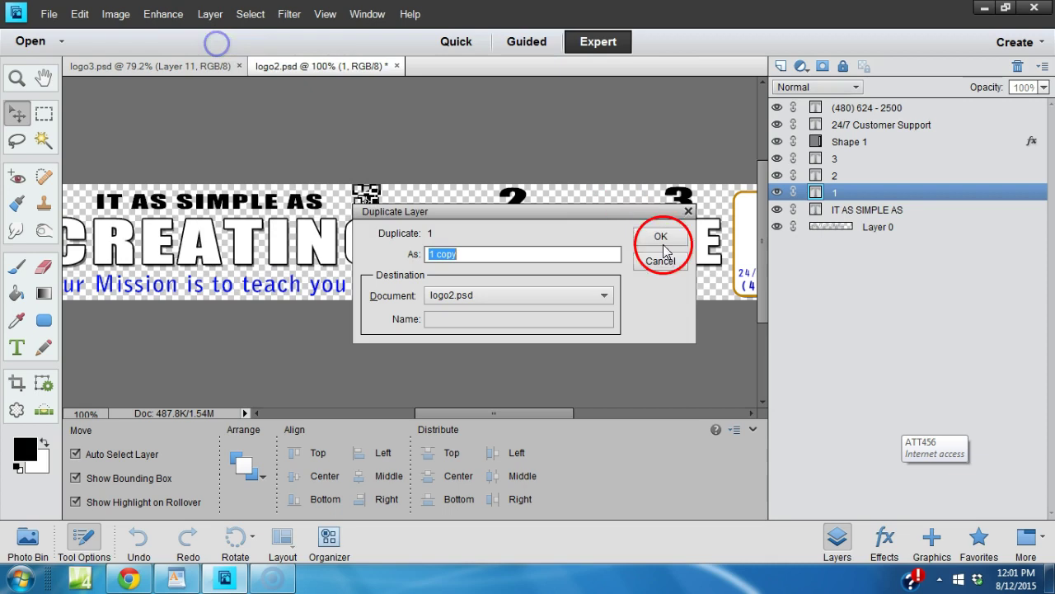
{"action": "left_click", "coordinate": [664, 239]}
{"action": "left_click_drag", "start_coordinate": [366, 200], "coordinate": [460, 214]}
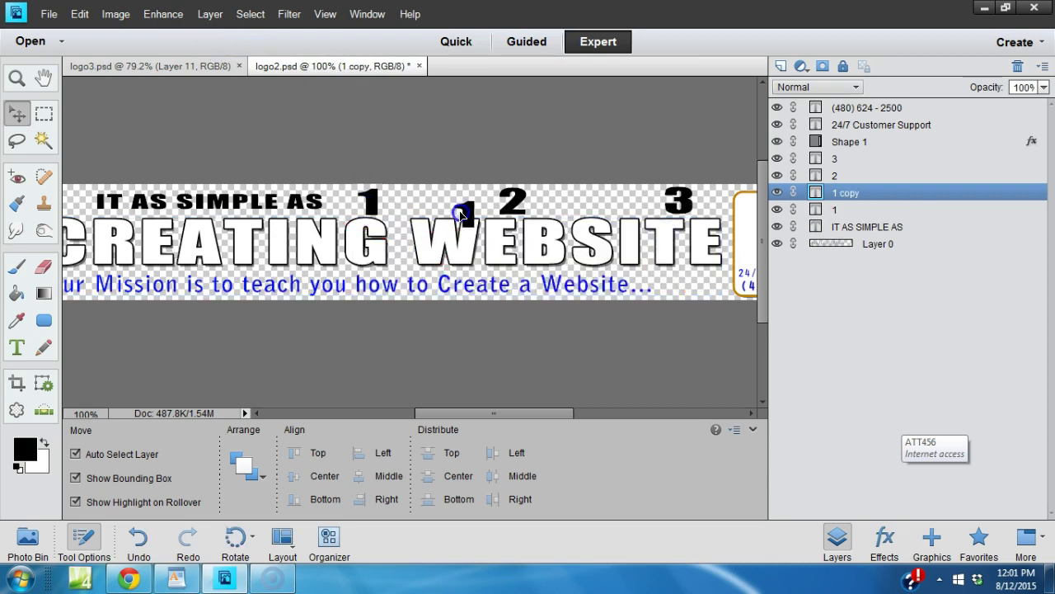
Change the text of the numeral 1 copy to a hyphen and commit it.
{"action": "double_click", "coordinate": [436, 202]}
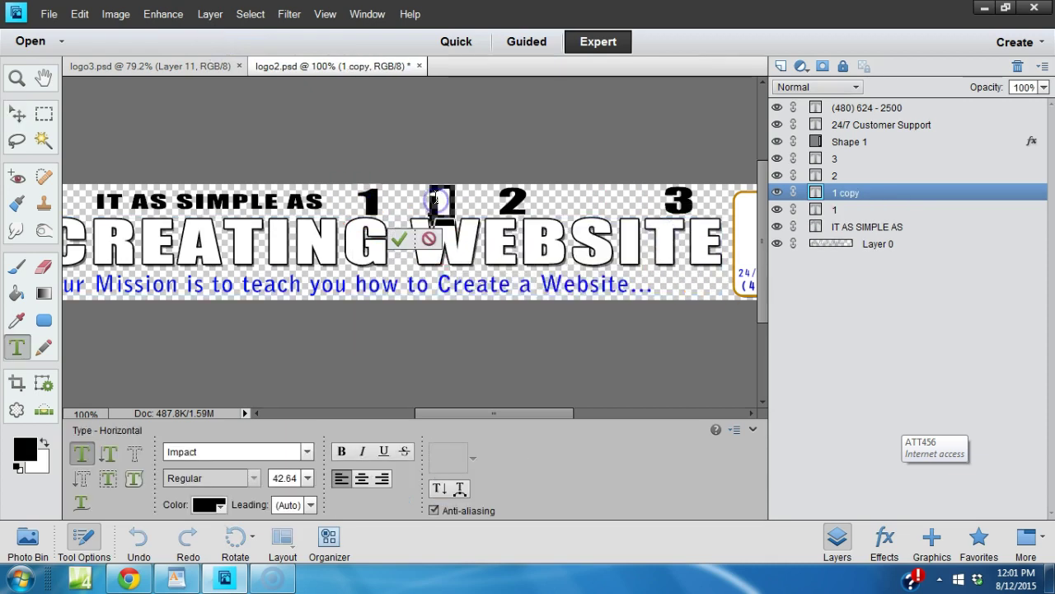
{"action": "type", "text": "-"}
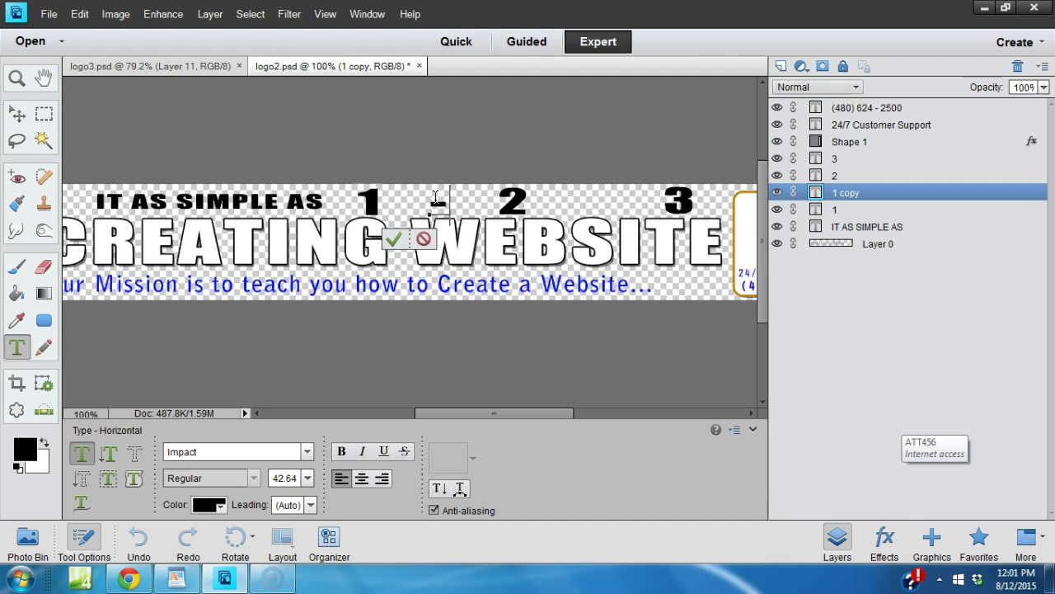
{"action": "left_click", "coordinate": [393, 239]}
{"action": "key", "text": "v"}
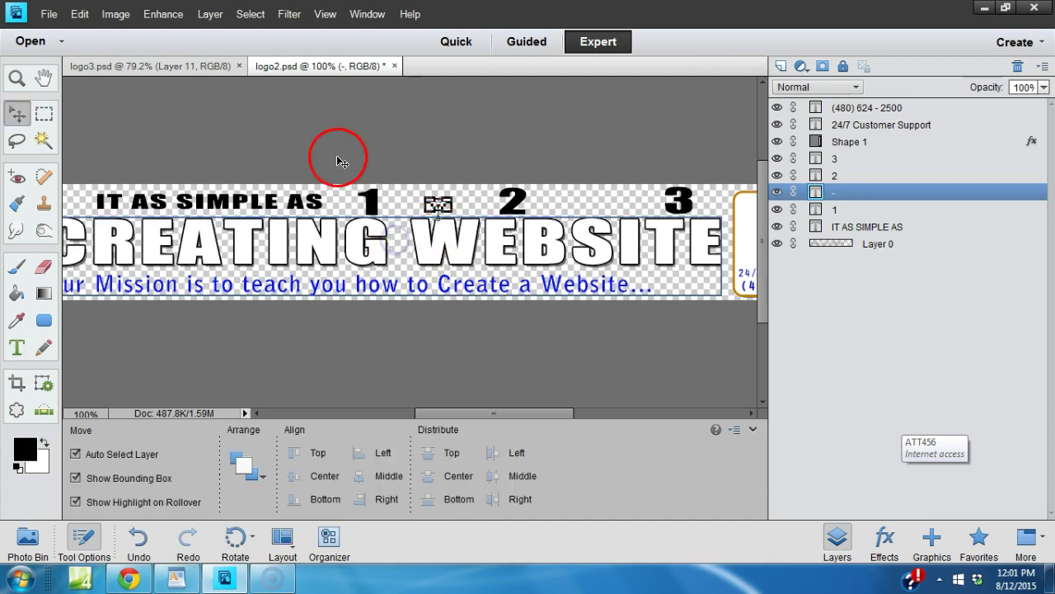
Duplicate the hyphen layer, place the copy between the numerals 2 and 3, and commit its position.
{"action": "left_click", "coordinate": [209, 14]}
{"action": "left_click", "coordinate": [215, 44]}
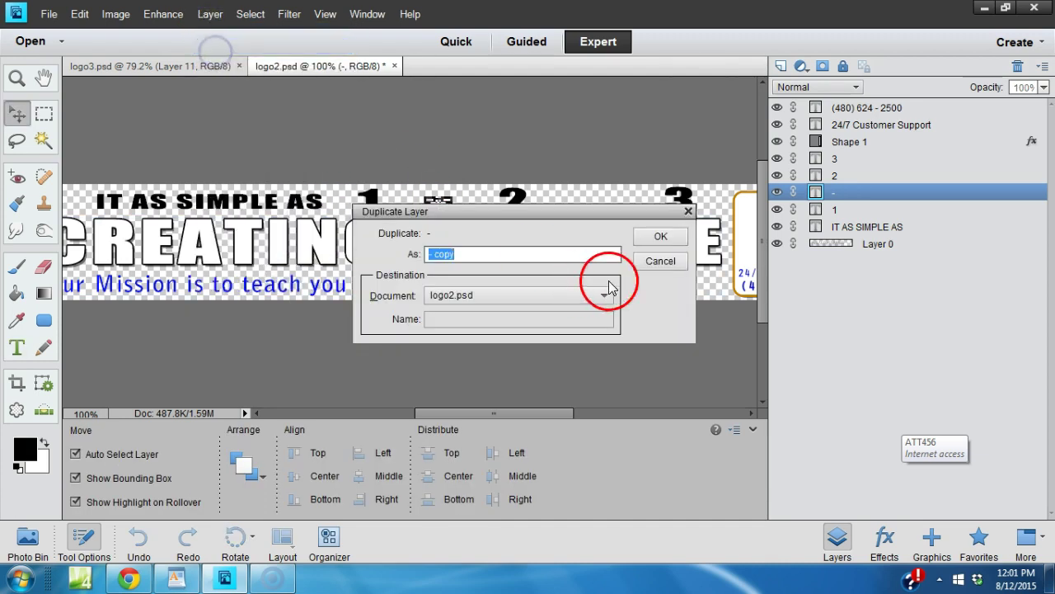
{"action": "left_click", "coordinate": [661, 235]}
{"action": "left_click_drag", "start_coordinate": [453, 193], "coordinate": [609, 204]}
{"action": "left_click", "coordinate": [558, 264]}
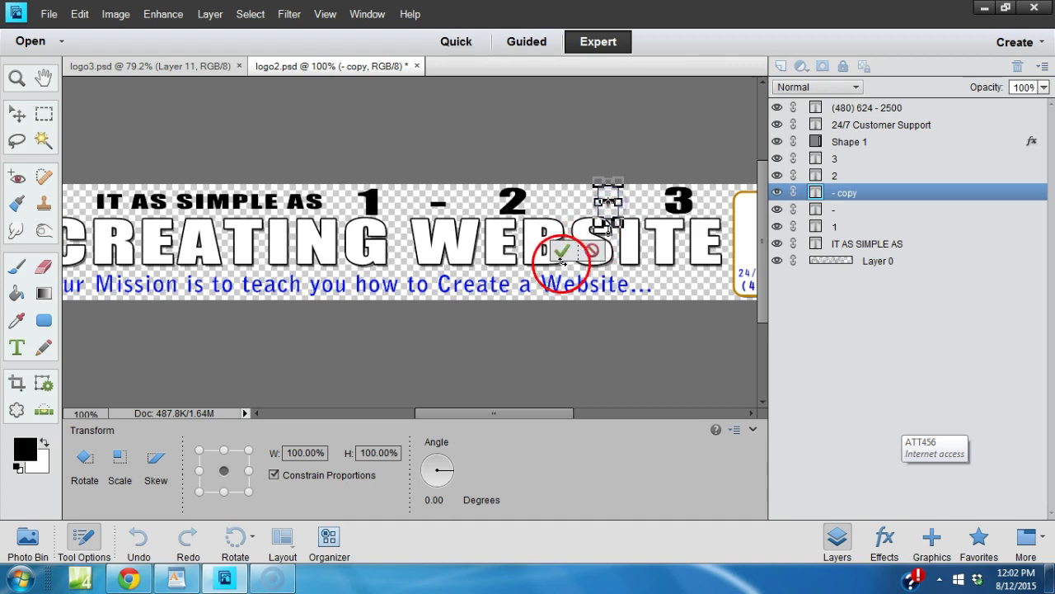
{"action": "left_click", "coordinate": [560, 173]}
{"action": "left_click", "coordinate": [564, 152]}
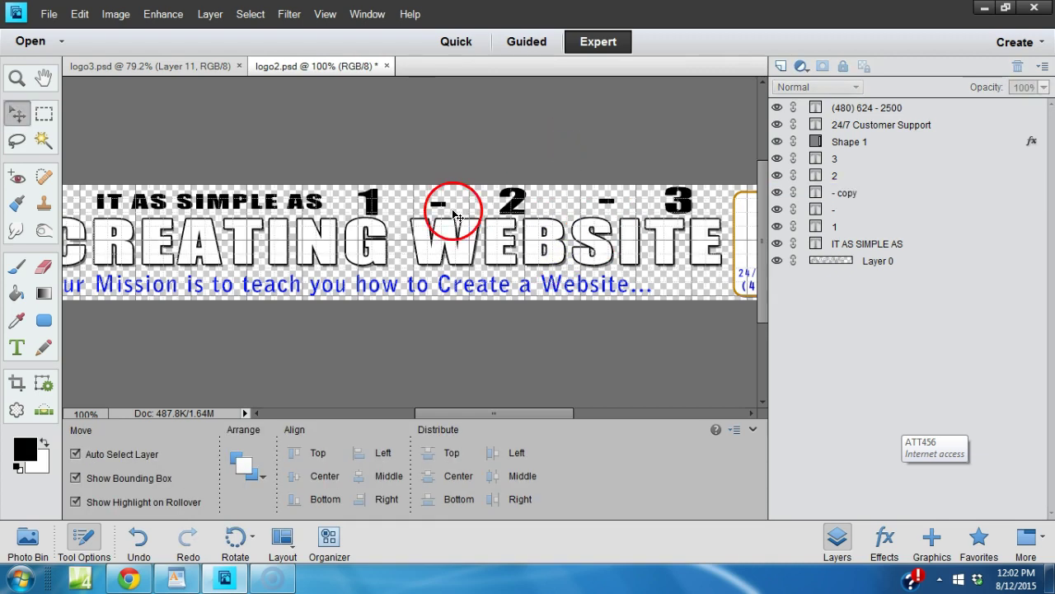
Check the placement of the numeral 1 and both hyphens against the grid.
{"action": "left_click", "coordinate": [380, 206]}
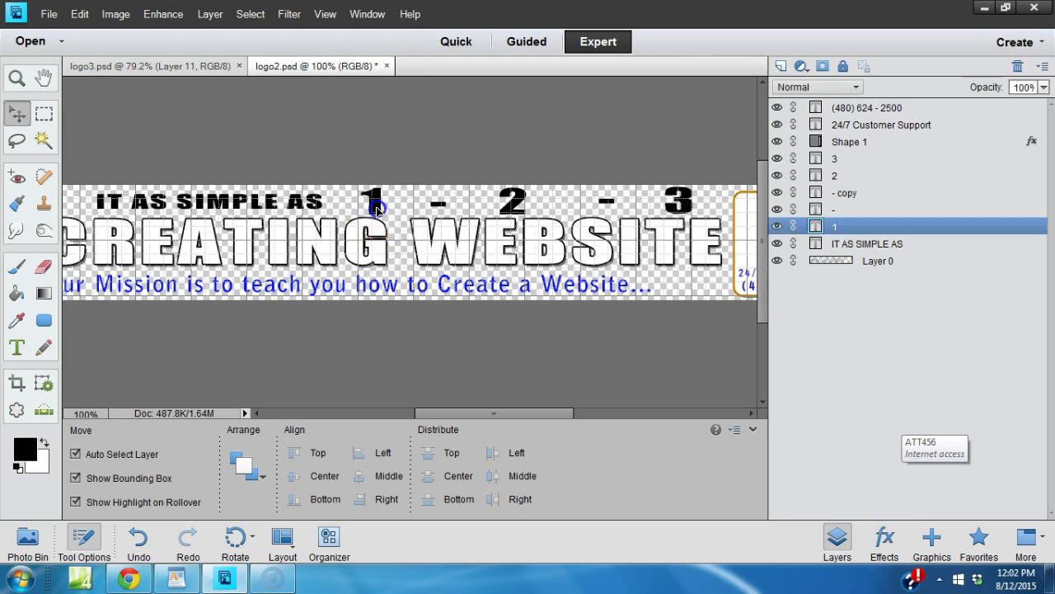
{"action": "left_click", "coordinate": [442, 203]}
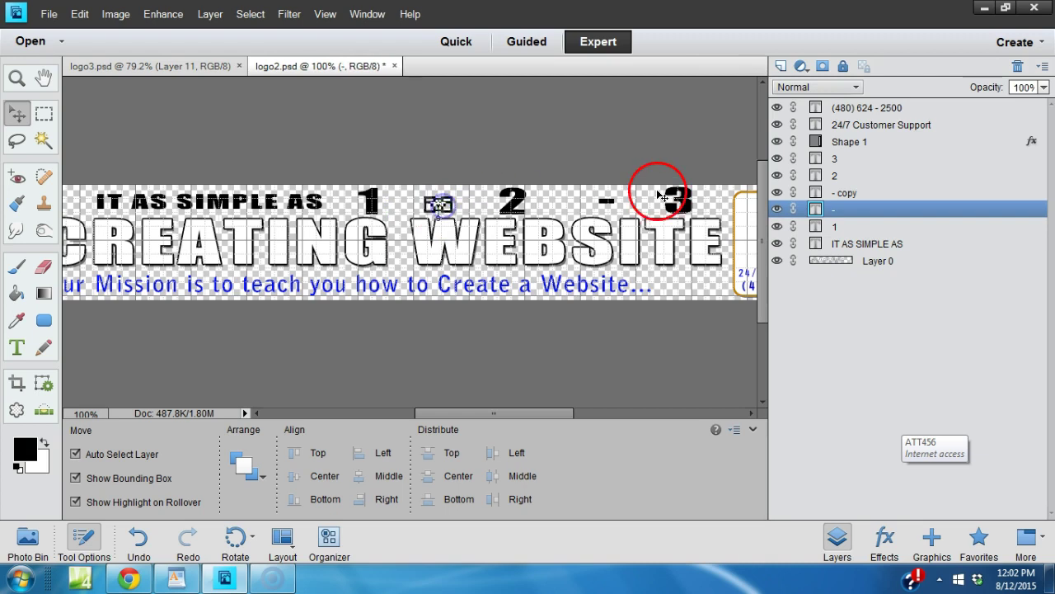
{"action": "left_click", "coordinate": [611, 206]}
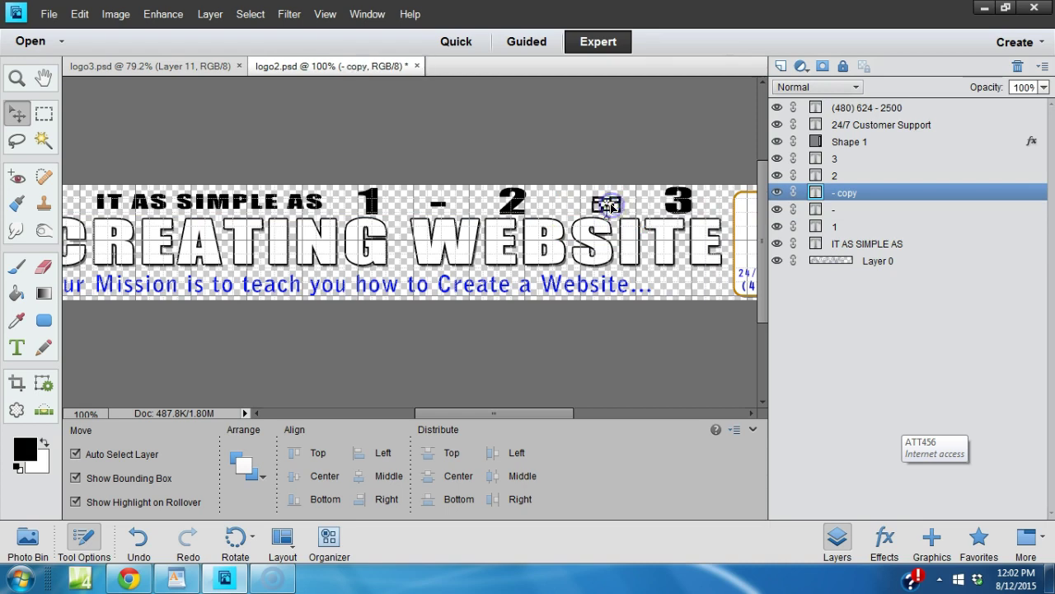
{"action": "left_click", "coordinate": [536, 130]}
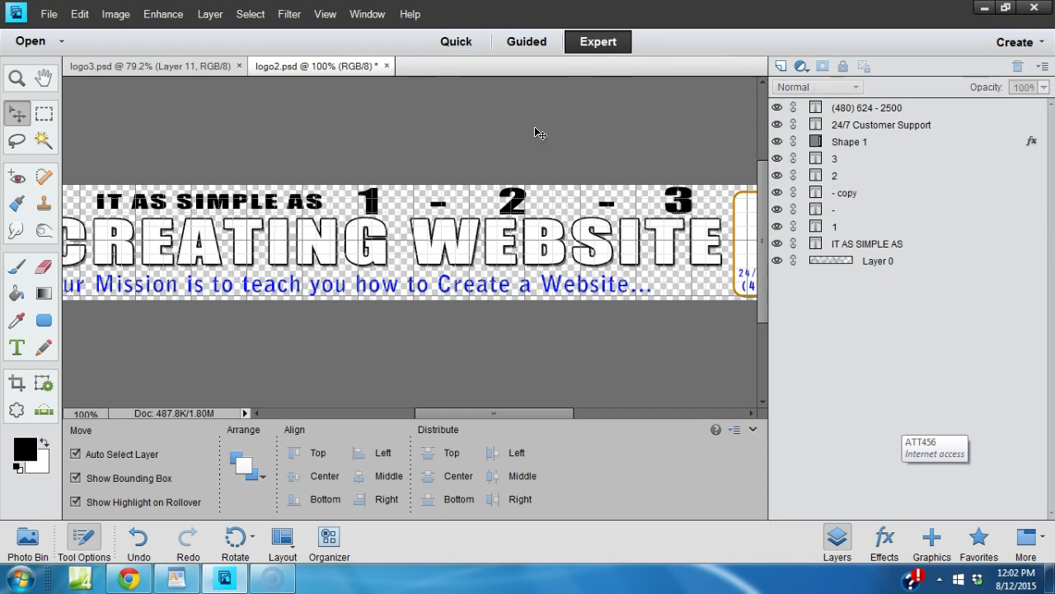
Recolour the "IT AS SIMPLE AS" text with an orange swatch and commit the change.
{"action": "key", "text": "ctrl+minus"}
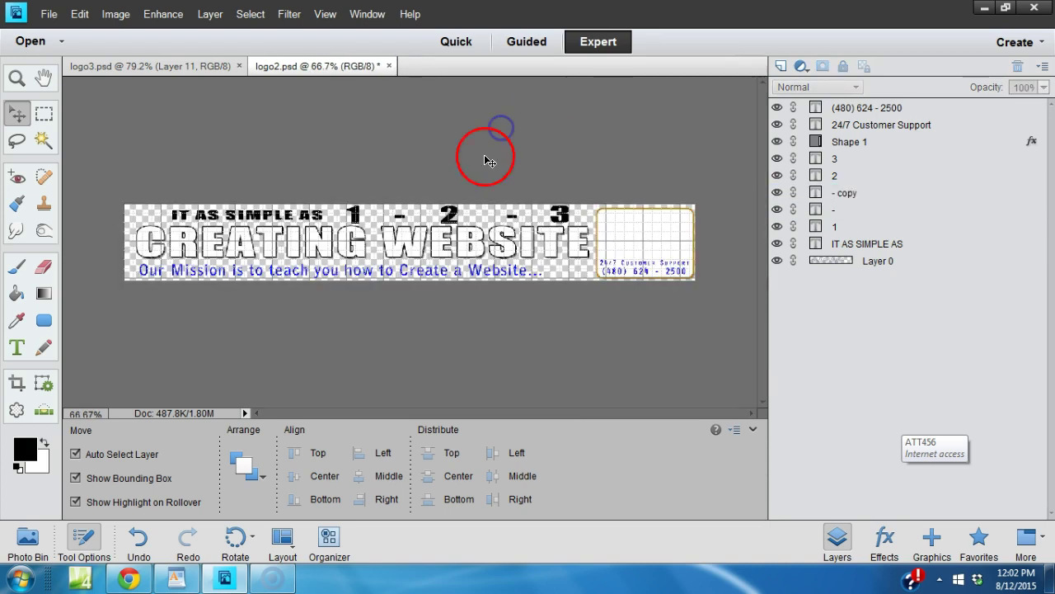
{"action": "left_click", "coordinate": [301, 216]}
{"action": "double_click", "coordinate": [301, 216]}
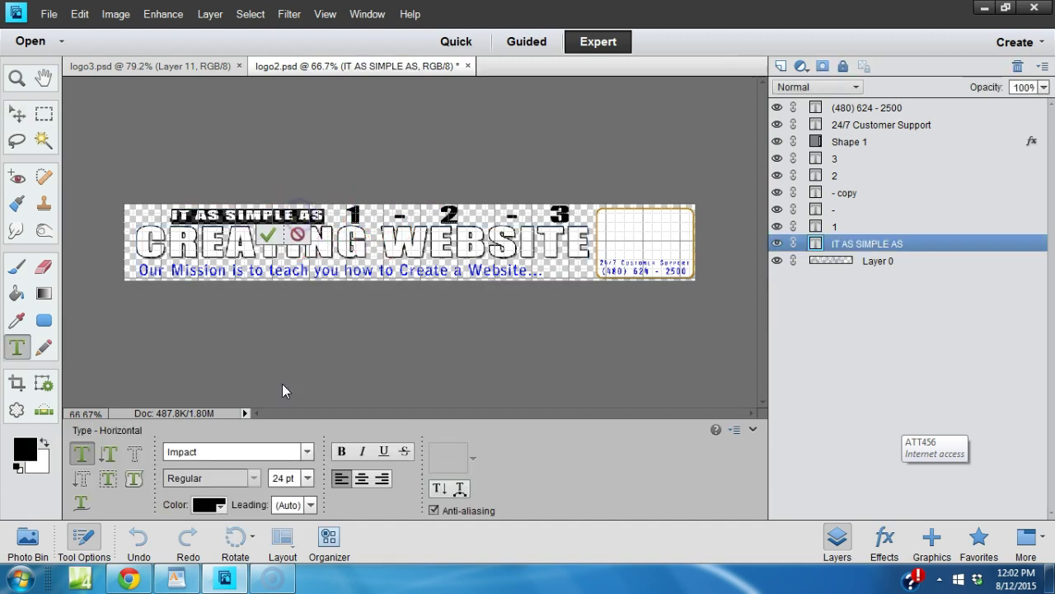
{"action": "left_click", "coordinate": [221, 504]}
{"action": "left_click", "coordinate": [153, 381]}
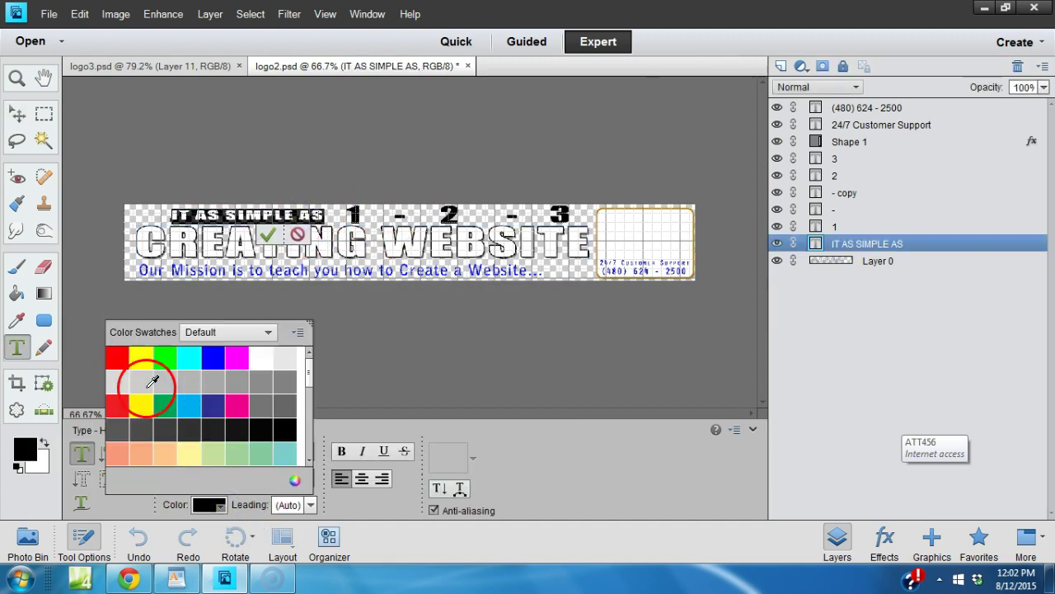
{"action": "left_click_drag", "start_coordinate": [308, 381], "coordinate": [312, 422]}
{"action": "left_click", "coordinate": [165, 399]}
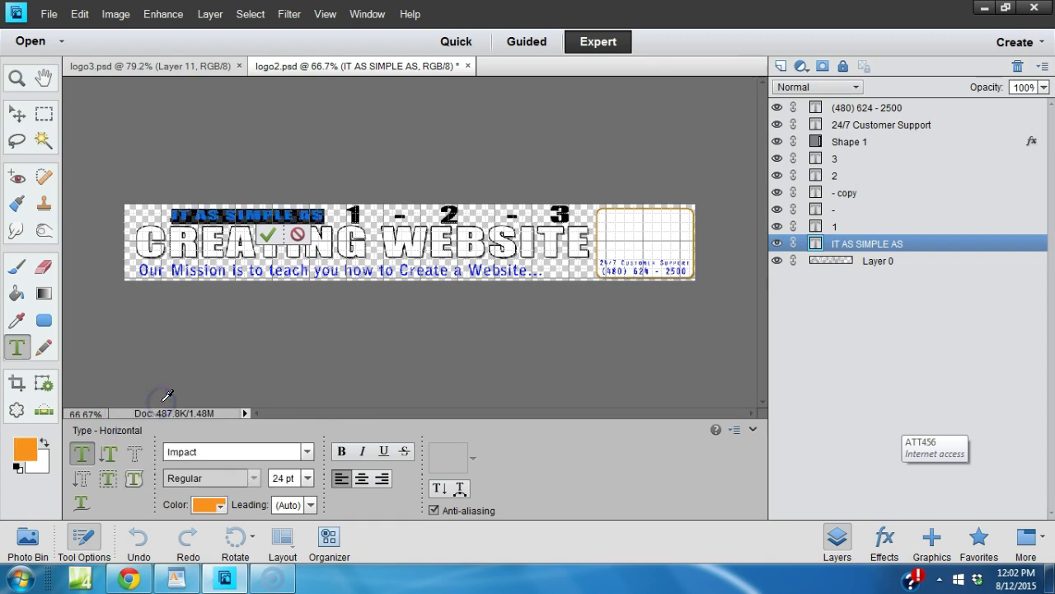
{"action": "left_click", "coordinate": [267, 234]}
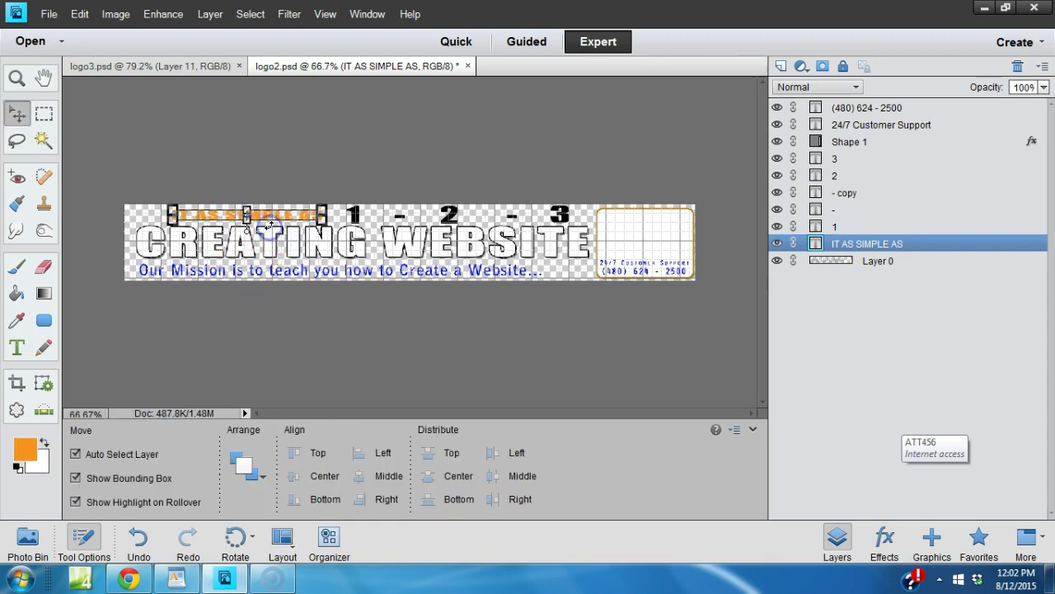
Apply the orange foreground colour to the numeral 1 and commit the text change.
{"action": "left_click", "coordinate": [208, 445]}
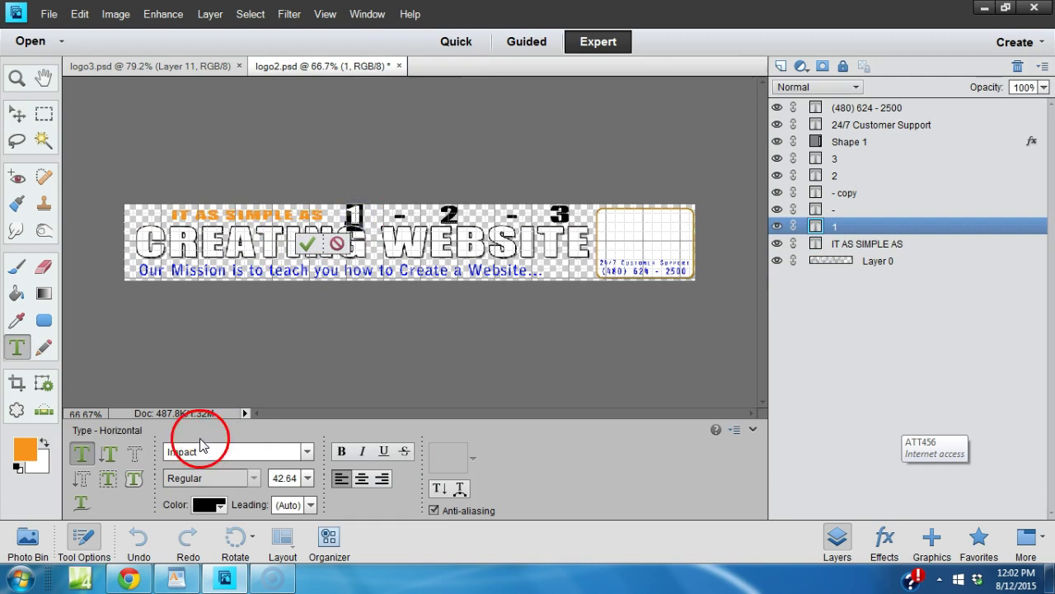
{"action": "left_click", "coordinate": [29, 446]}
{"action": "left_click", "coordinate": [947, 121]}
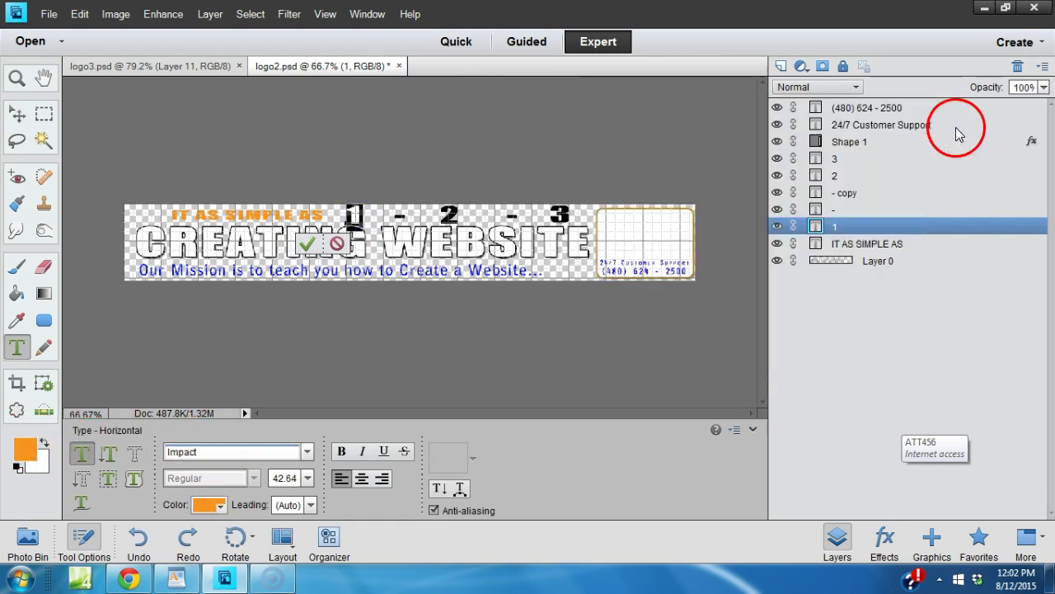
{"action": "left_click", "coordinate": [307, 244]}
{"action": "key", "text": "v"}
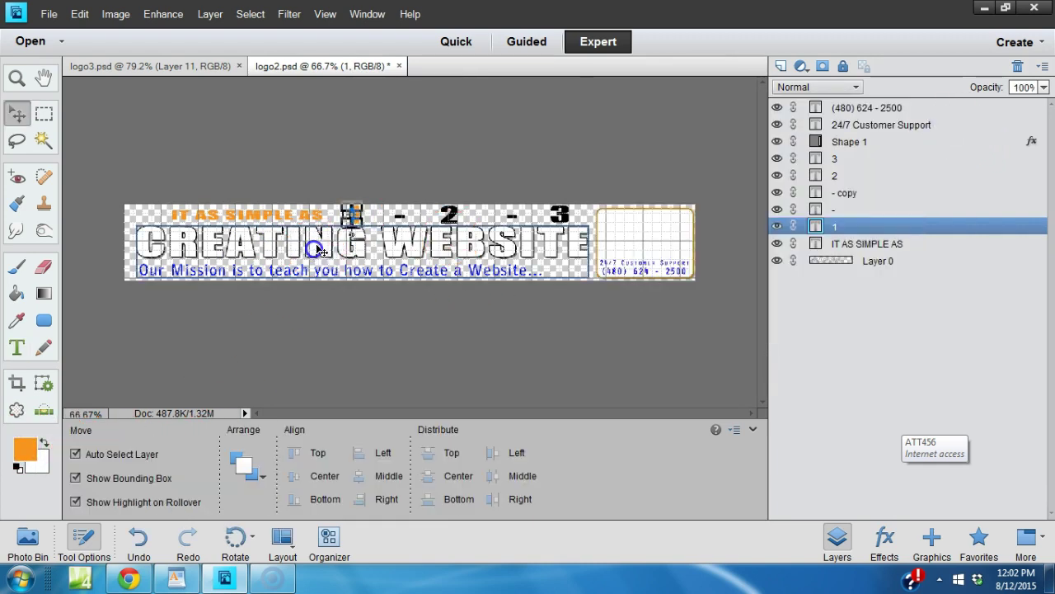
Recolour the numeral 2 with the orange foreground colour #f7941d and commit it.
{"action": "double_click", "coordinate": [449, 216]}
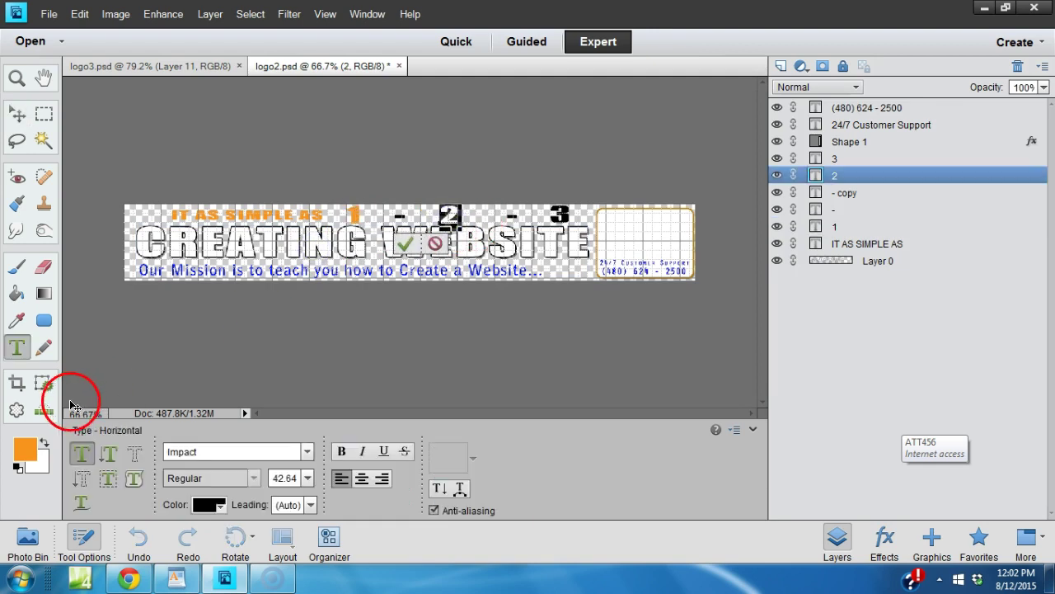
{"action": "left_click", "coordinate": [30, 446]}
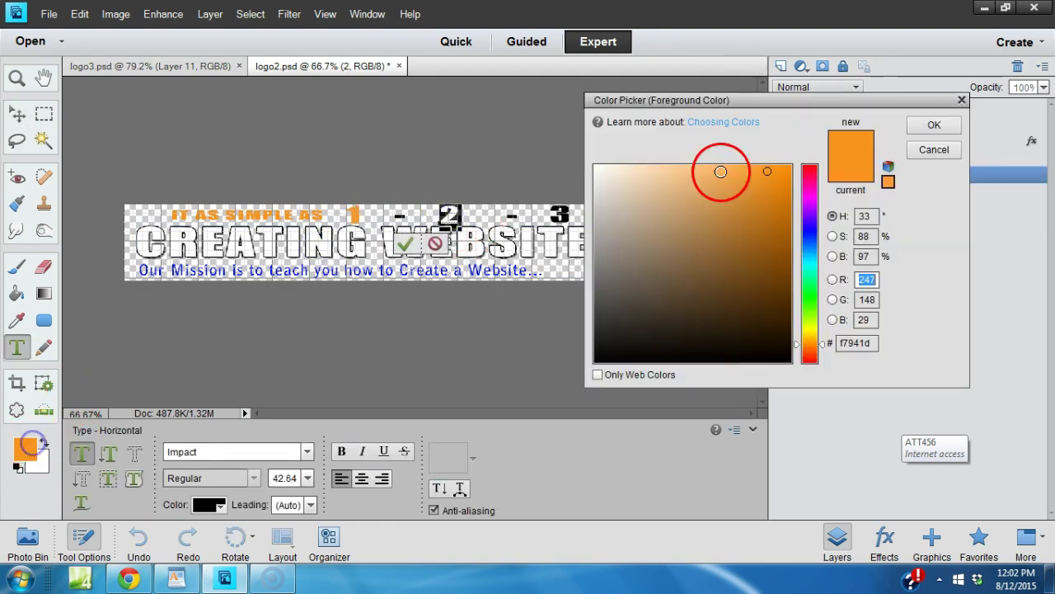
{"action": "left_click", "coordinate": [940, 126]}
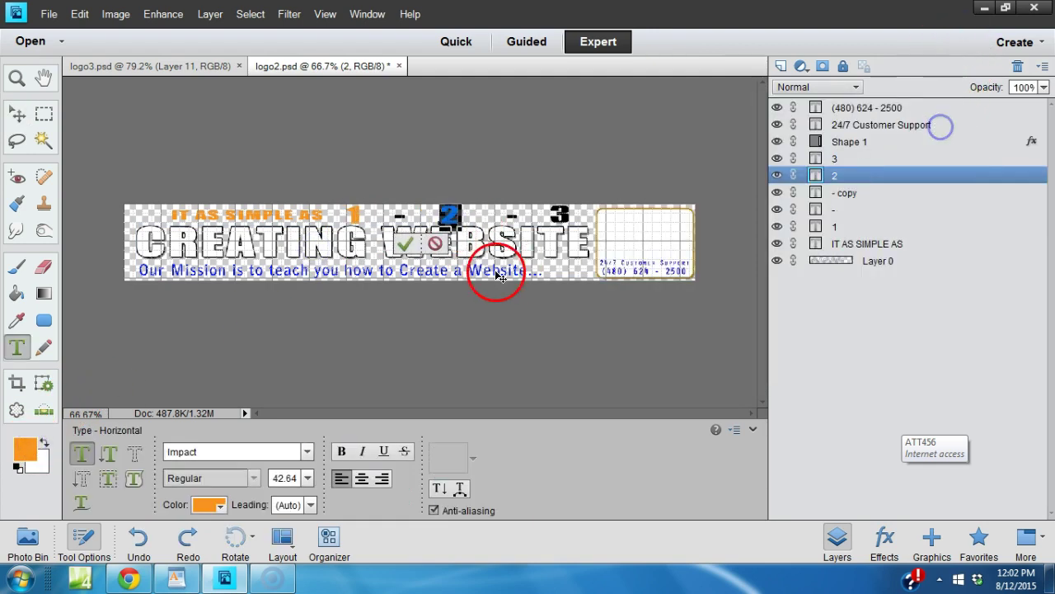
{"action": "left_click", "coordinate": [418, 247]}
{"action": "key", "text": "v"}
{"action": "left_click", "coordinate": [562, 213]}
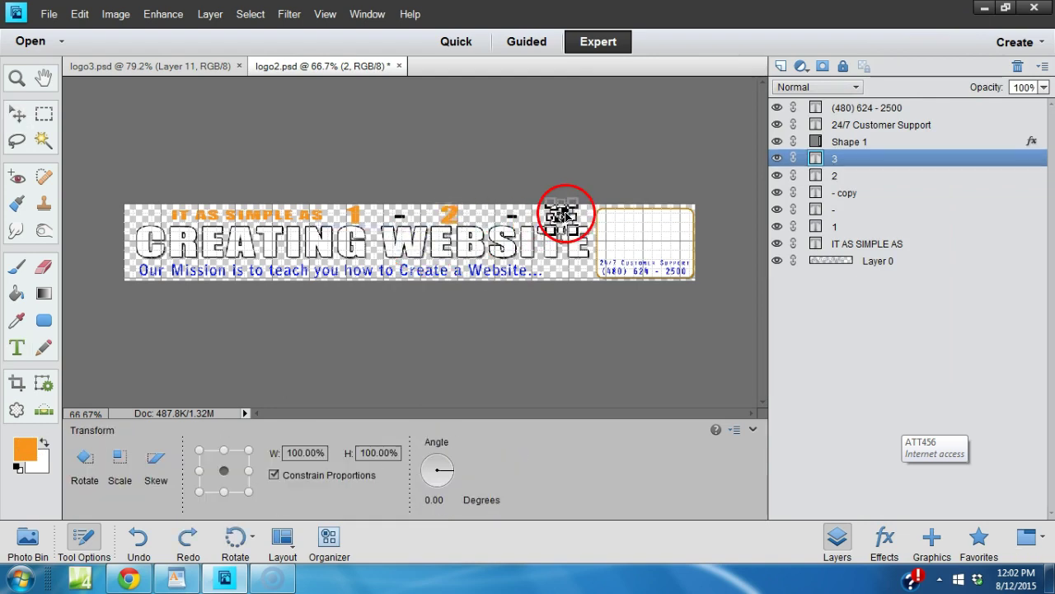
{"action": "left_click", "coordinate": [26, 445]}
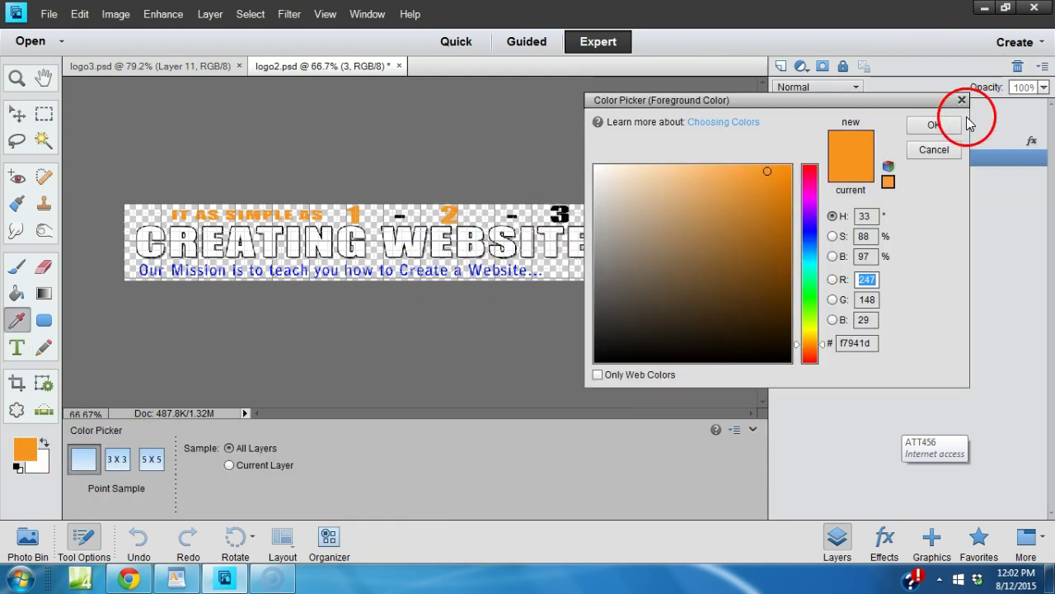
{"action": "left_click", "coordinate": [932, 126]}
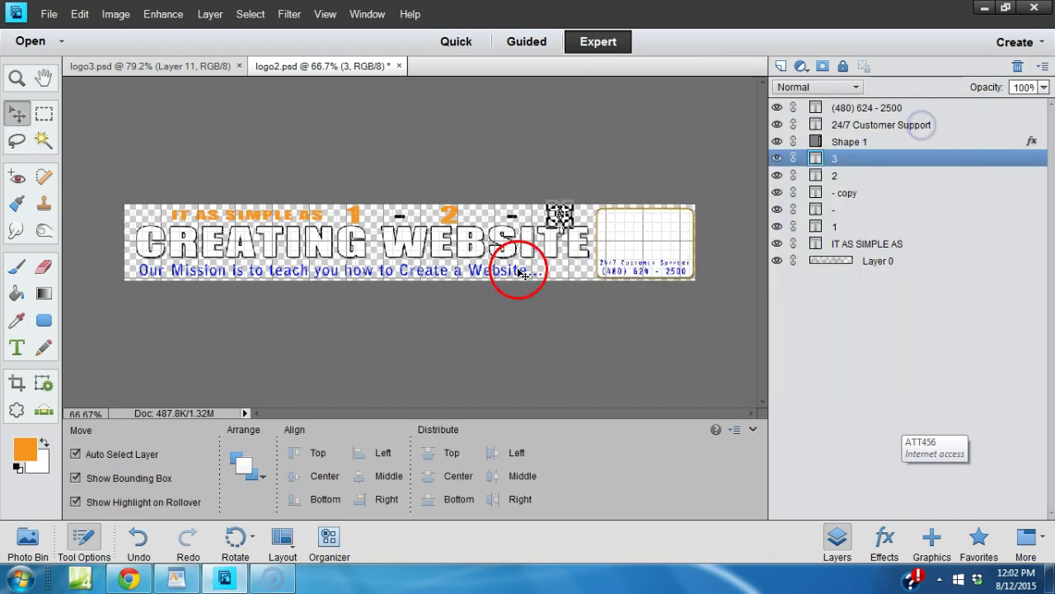
Select the text of the numeral 3, recolour it orange #f7941d, and commit the change.
{"action": "double_click", "coordinate": [561, 216]}
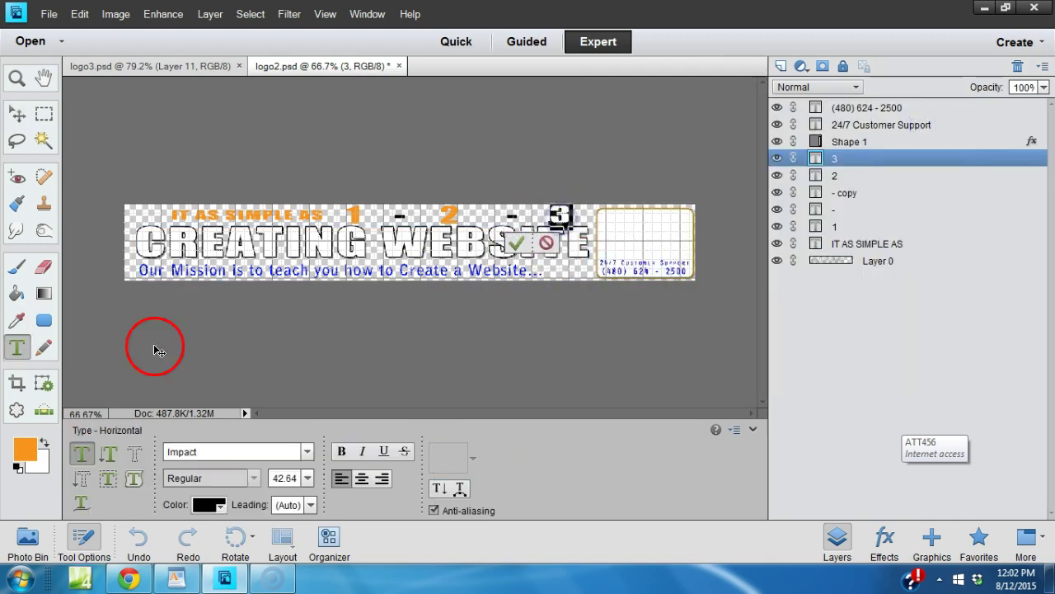
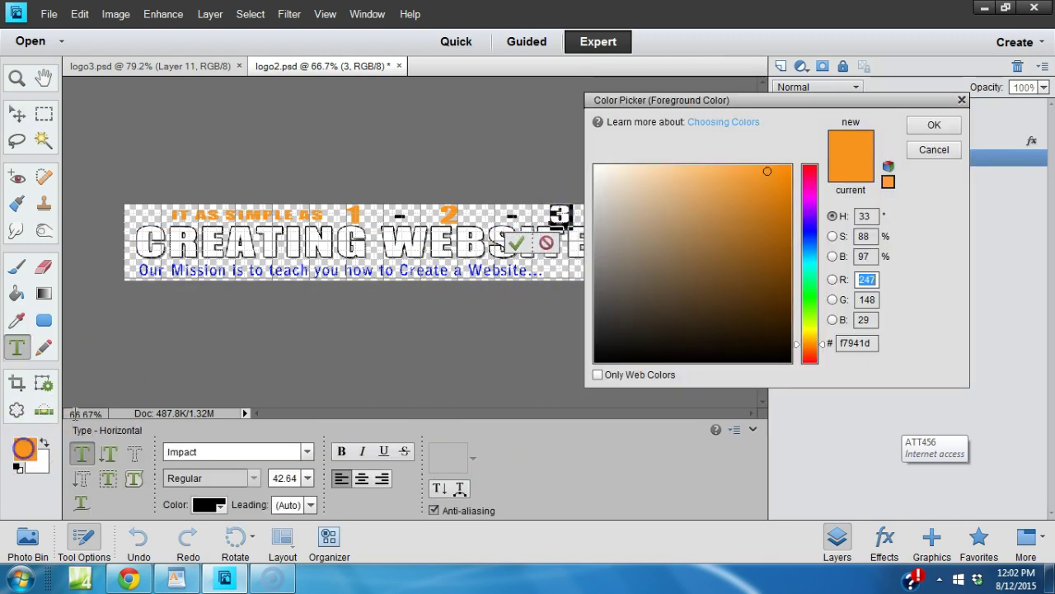
{"action": "left_click", "coordinate": [923, 124]}
{"action": "left_click", "coordinate": [604, 156], "text": "ctrl"}
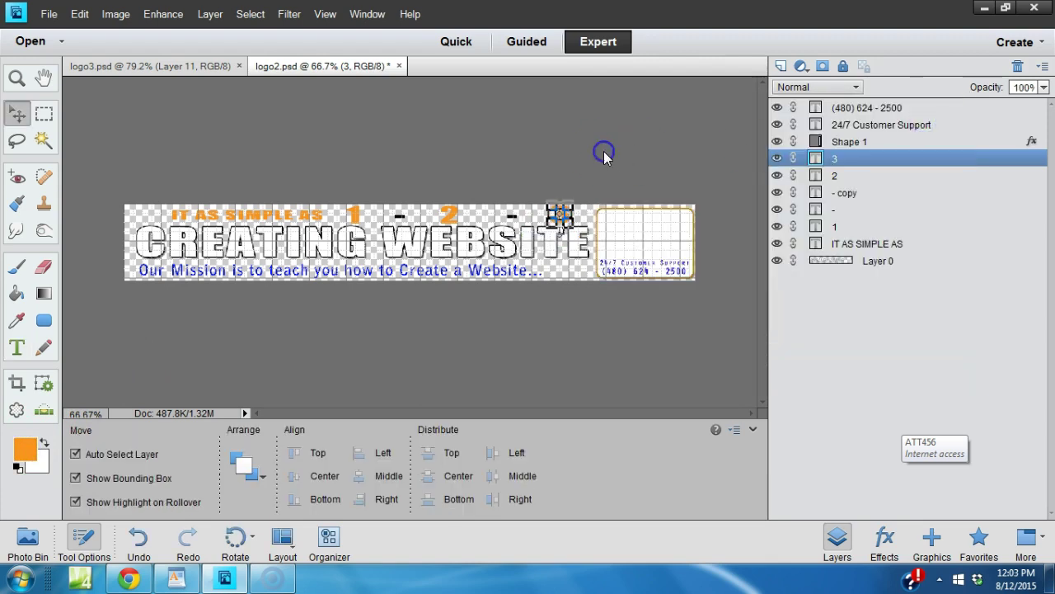
{"action": "left_click", "coordinate": [488, 170]}
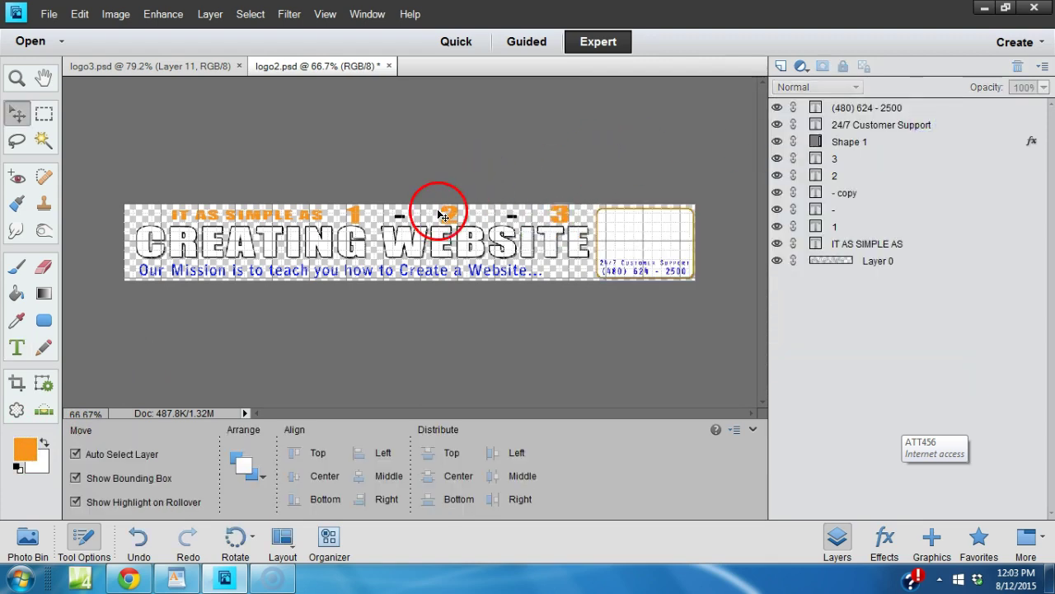
Recolour the dash between numerals 1 and 2 with the orange foreground colour #f7941d and commit it.
{"action": "left_click", "coordinate": [399, 219]}
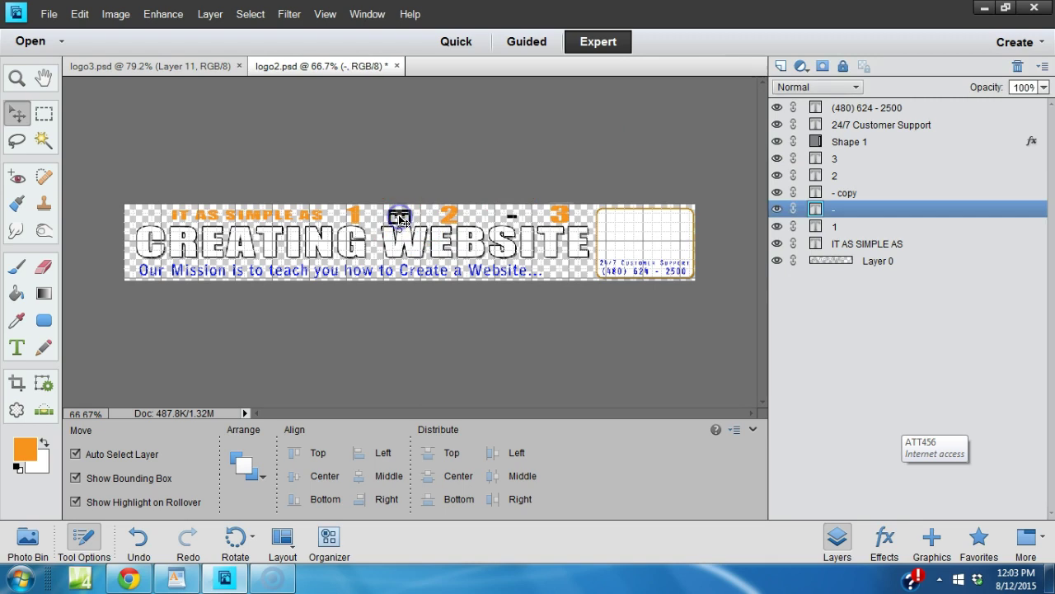
{"action": "double_click", "coordinate": [400, 219]}
{"action": "left_click", "coordinate": [25, 448]}
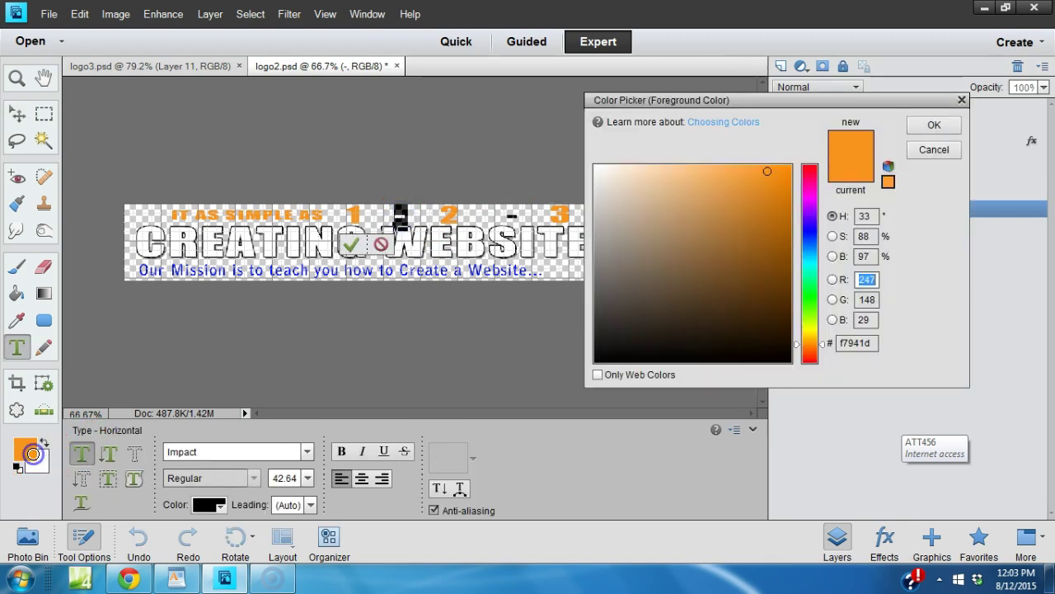
{"action": "left_click", "coordinate": [934, 125]}
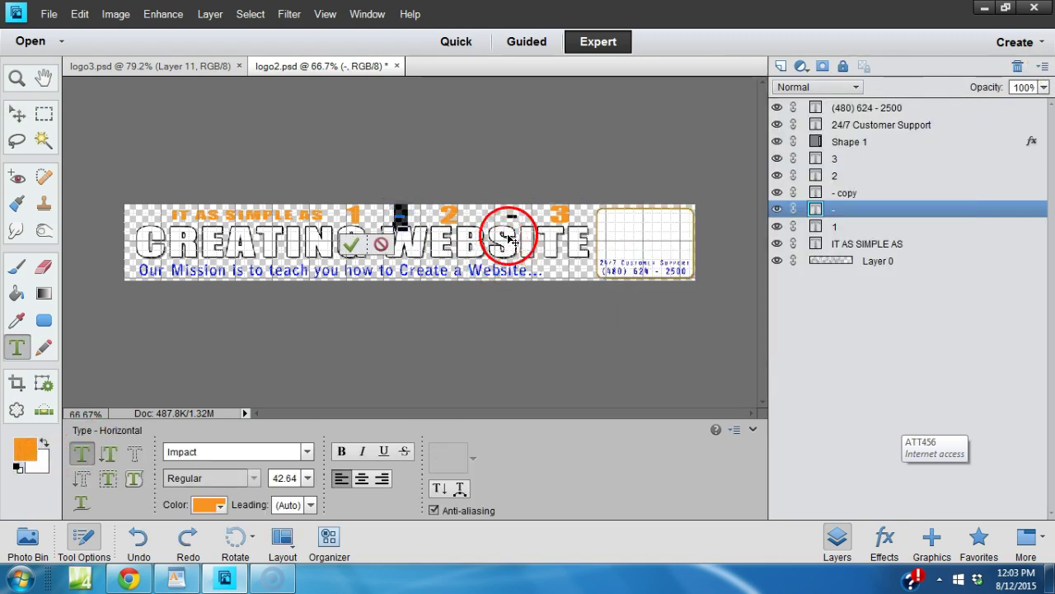
{"action": "left_click", "coordinate": [351, 243]}
{"action": "key", "text": "v"}
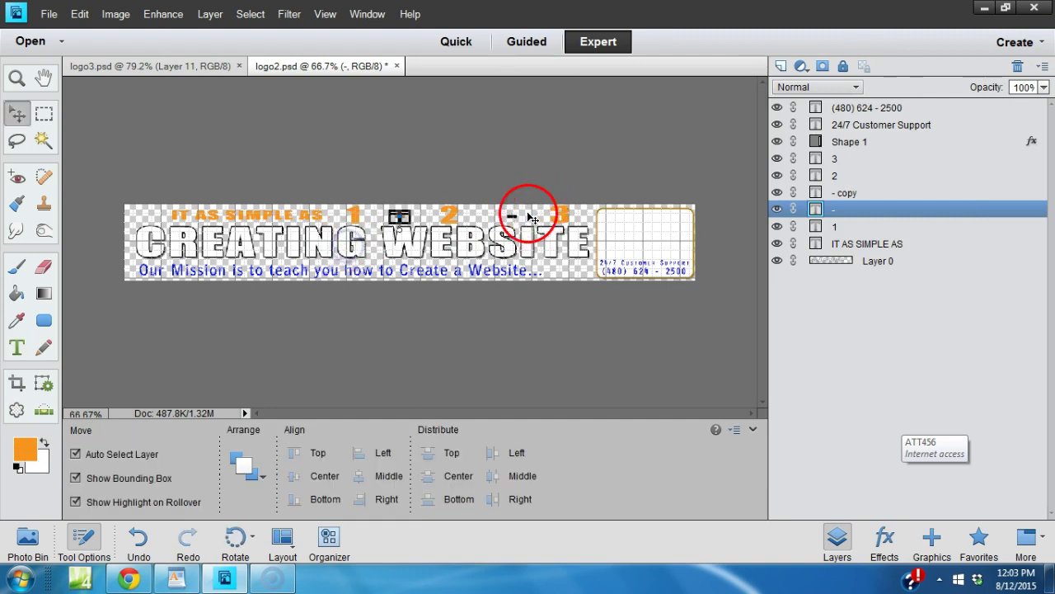
Recolour the dash between numerals 2 and 3 with the orange foreground colour and commit the change.
{"action": "left_click", "coordinate": [513, 216]}
{"action": "left_click", "coordinate": [514, 217]}
{"action": "key", "text": "t"}
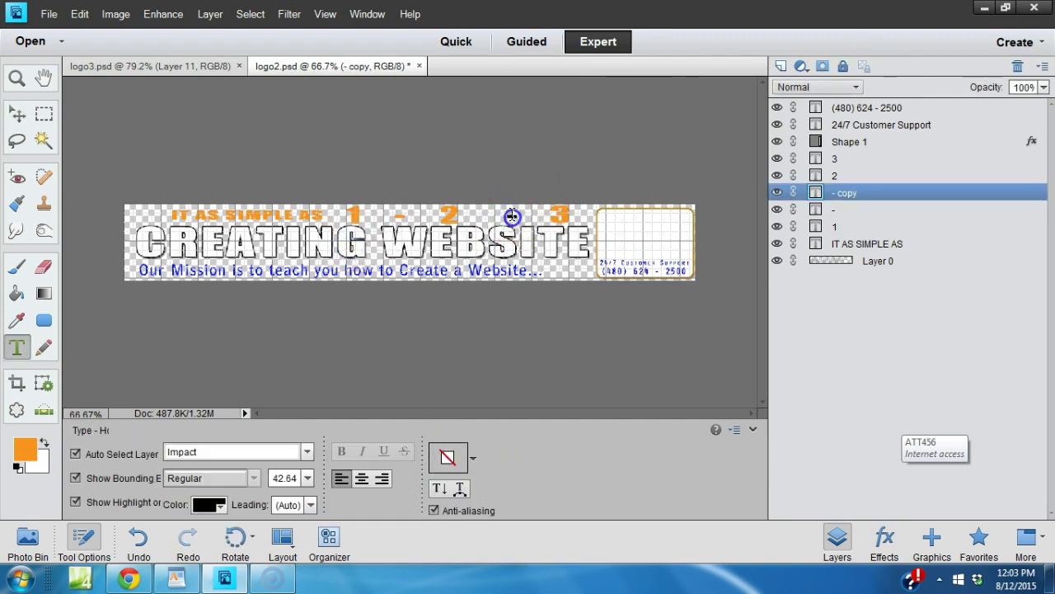
{"action": "double_click", "coordinate": [513, 216]}
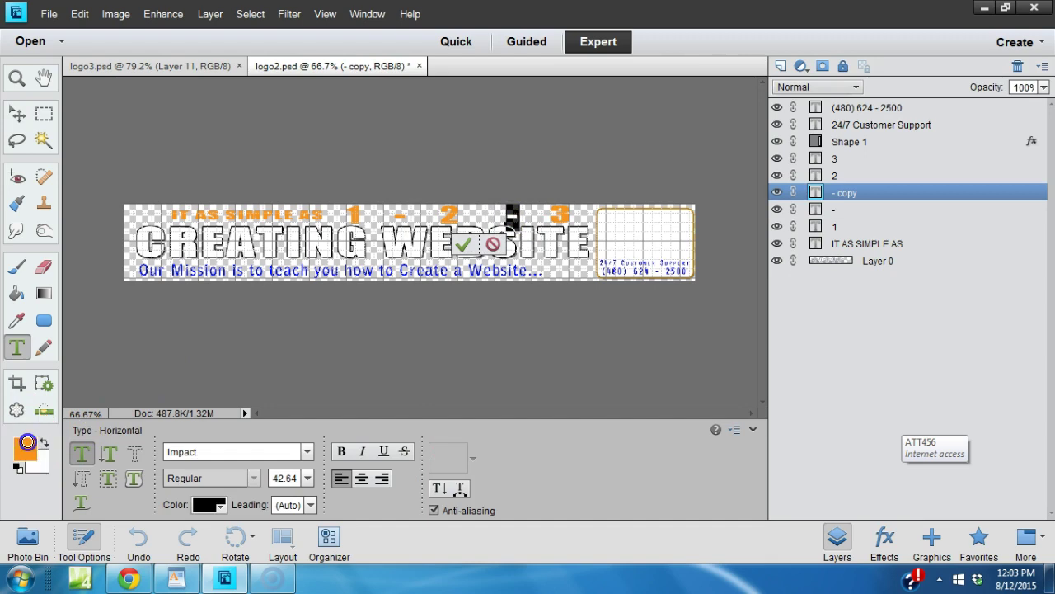
{"action": "left_click", "coordinate": [24, 447]}
{"action": "left_click", "coordinate": [932, 128]}
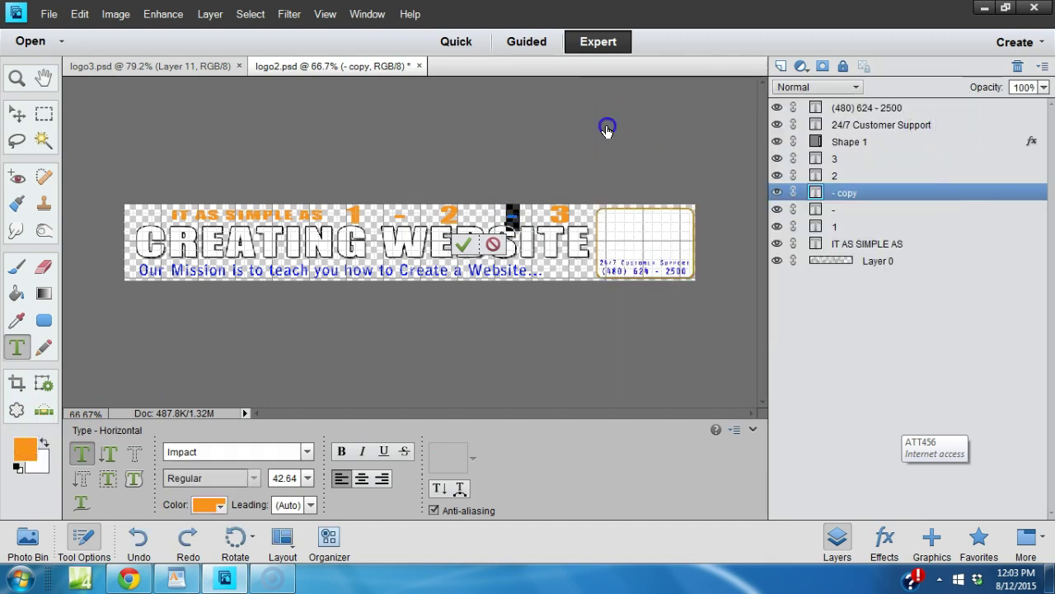
{"action": "key", "text": "v"}
Apply the hard-edged drop shadow style to the "IT AS SIMPLE AS" text and the numerals 1 and 2.
{"action": "left_click", "coordinate": [290, 213]}
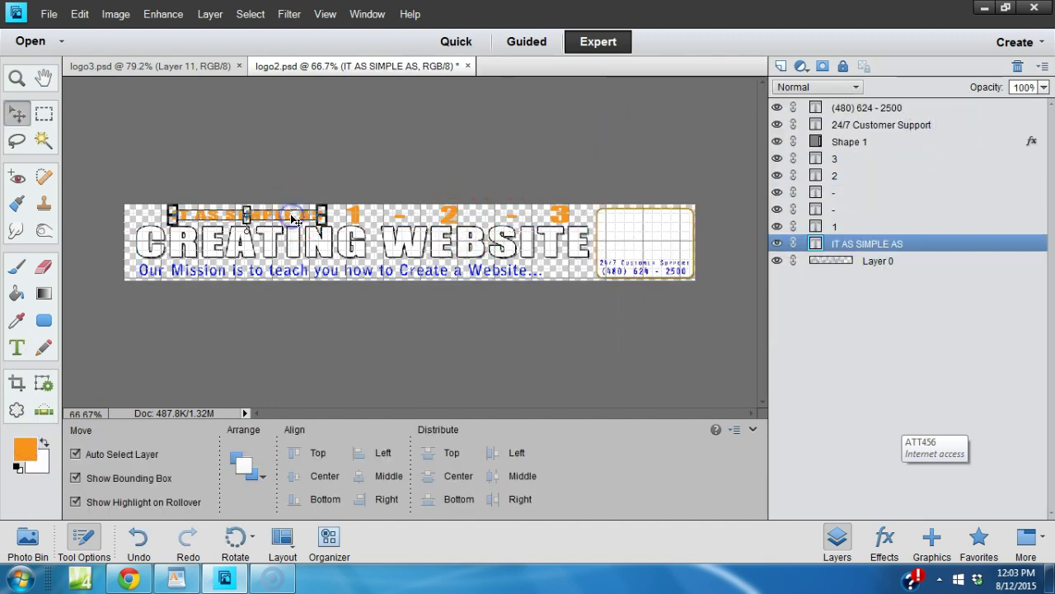
{"action": "left_click", "coordinate": [880, 544]}
{"action": "left_click", "coordinate": [957, 140]}
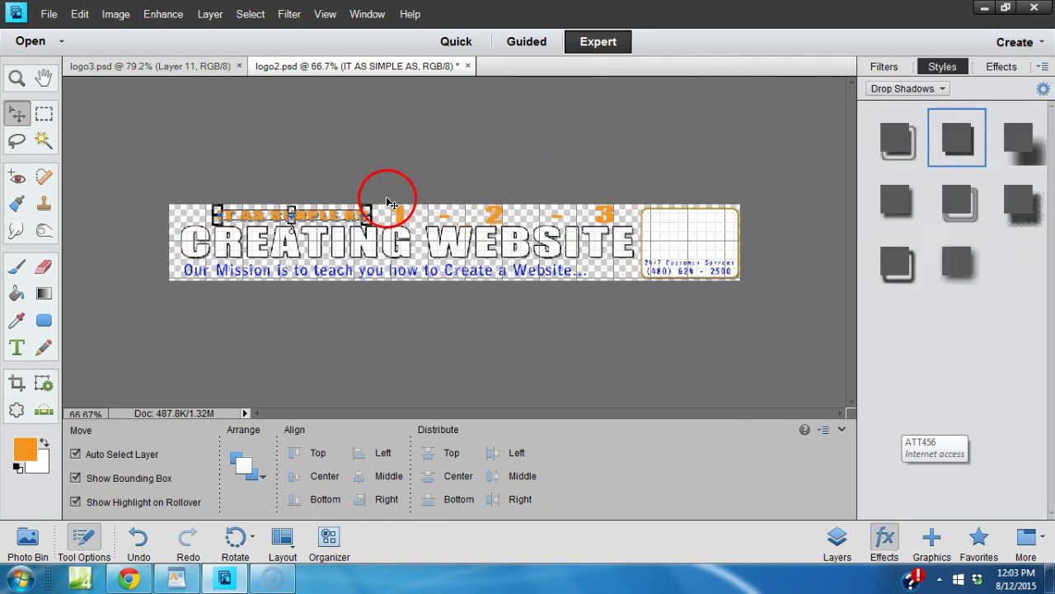
{"action": "left_click", "coordinate": [400, 217]}
{"action": "left_click", "coordinate": [958, 136]}
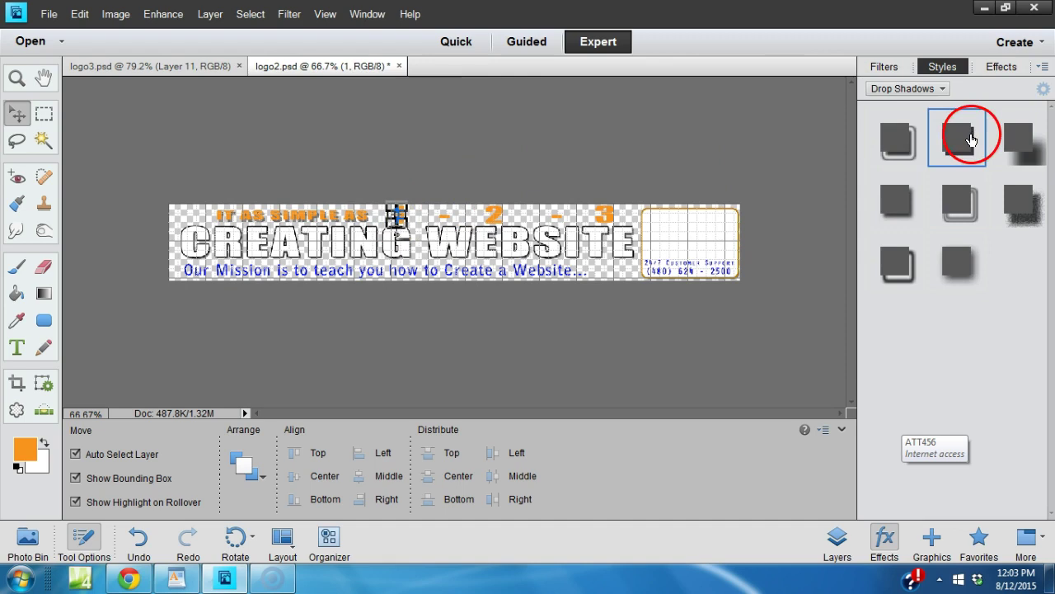
{"action": "left_click", "coordinate": [511, 223]}
{"action": "left_click", "coordinate": [955, 137]}
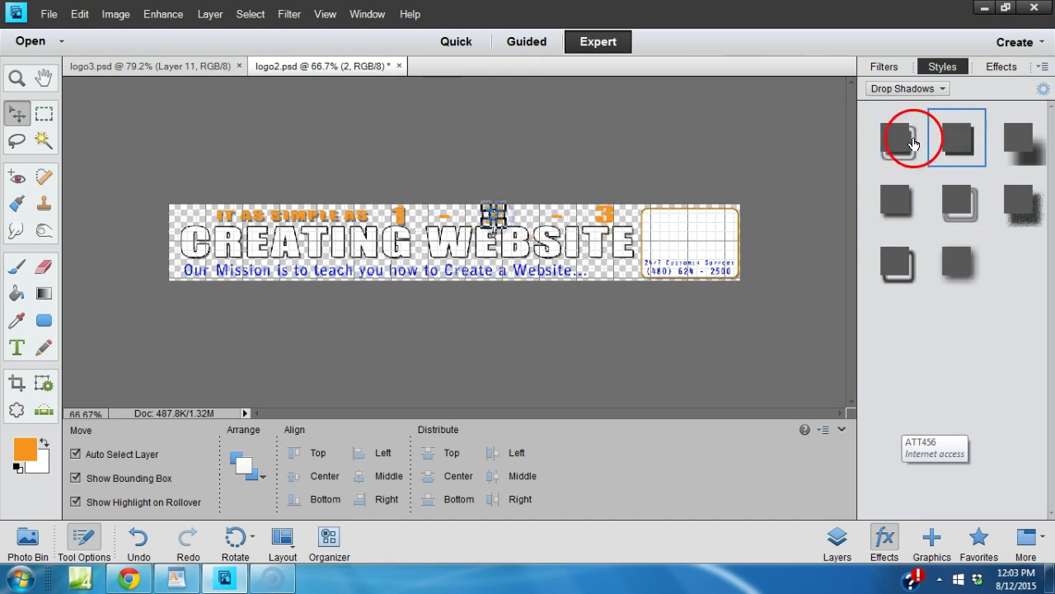
Apply the same hard-edged drop shadow style to the numeral 3.
{"action": "left_click", "coordinate": [610, 223]}
{"action": "left_click_drag", "start_coordinate": [960, 137], "coordinate": [621, 211]}
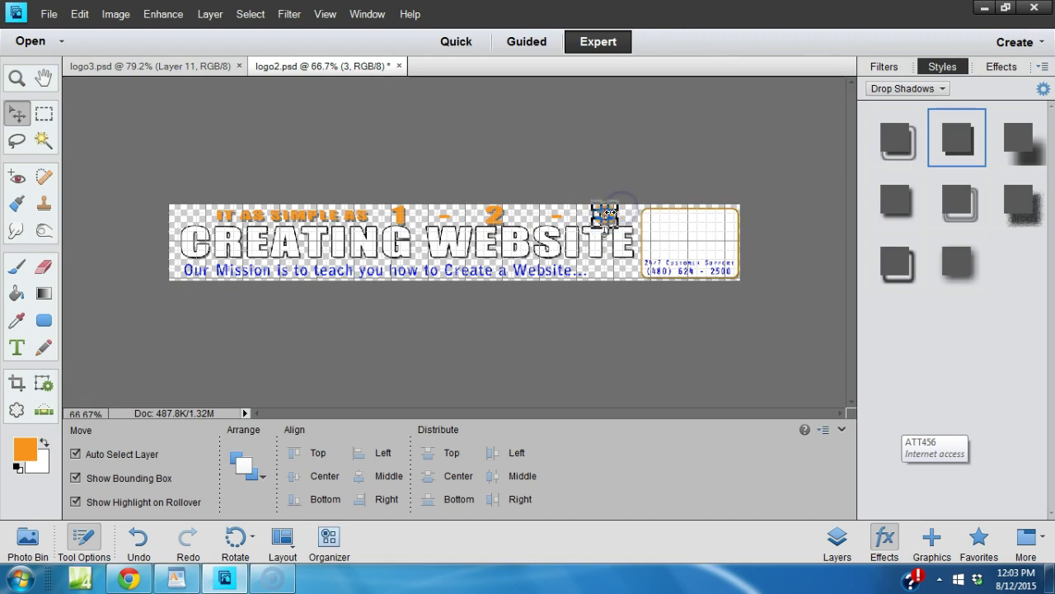
{"action": "left_click", "coordinate": [610, 214]}
{"action": "left_click", "coordinate": [559, 261]}
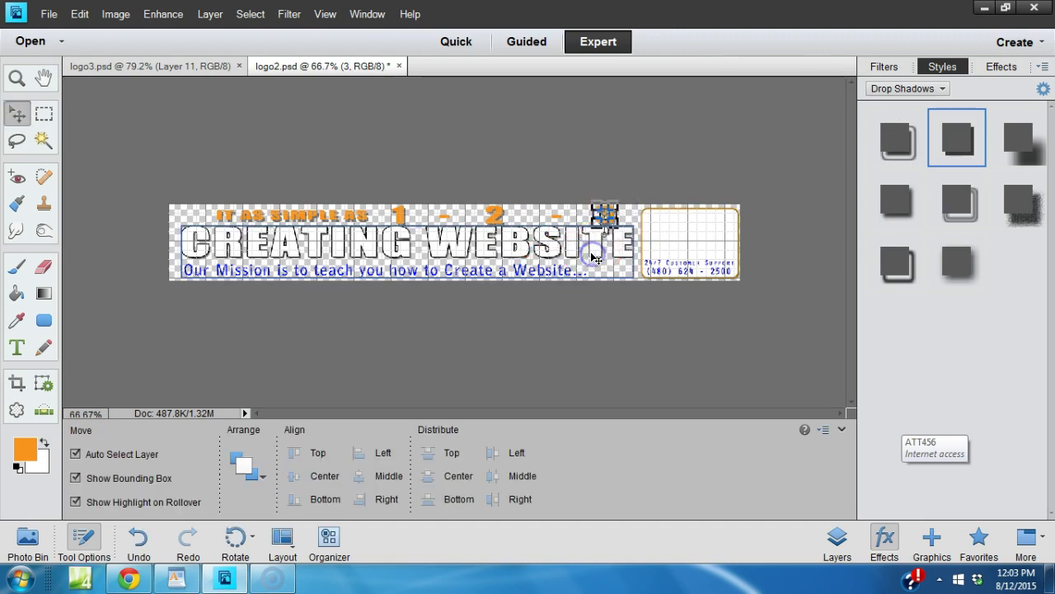
{"action": "left_click", "coordinate": [959, 137]}
{"action": "left_click", "coordinate": [683, 170]}
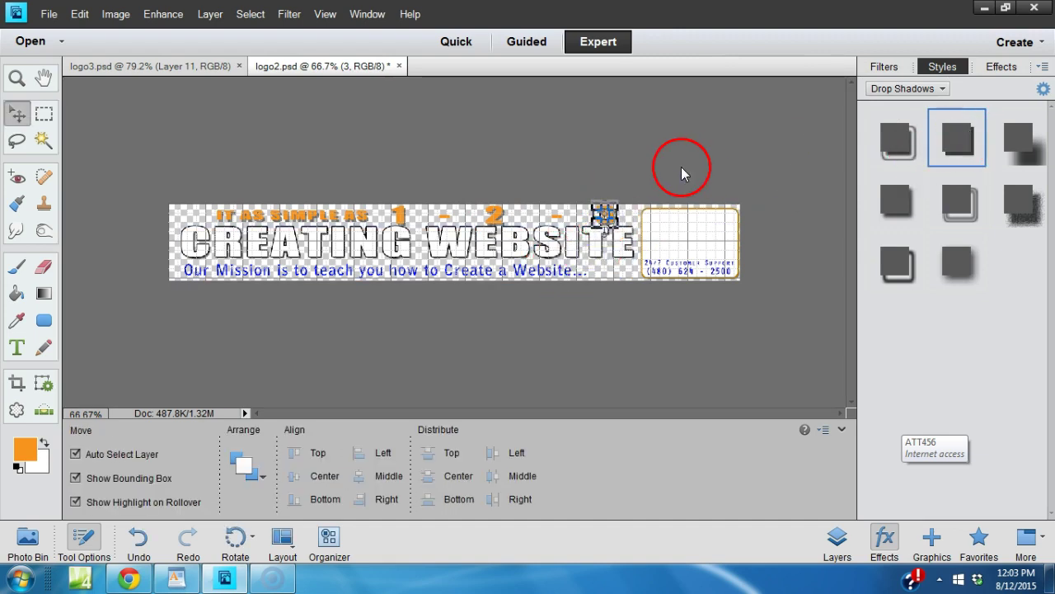
{"action": "left_click", "coordinate": [597, 212]}
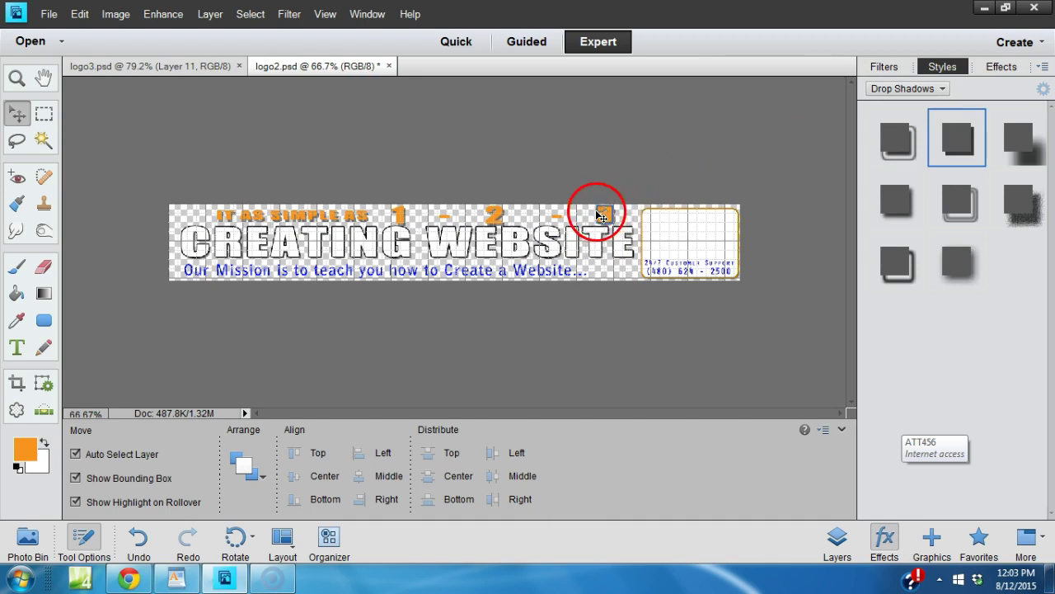
Nudge the CREATING WEBSITE title layer slightly down, away from the tagline, and deselect it.
{"action": "left_click", "coordinate": [539, 251]}
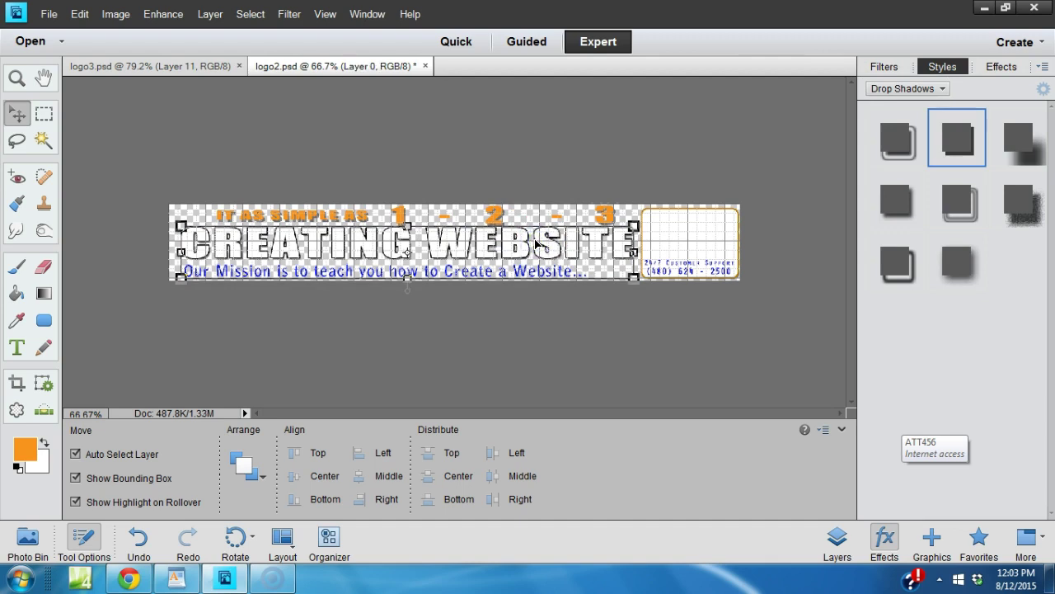
{"action": "left_click", "coordinate": [516, 176]}
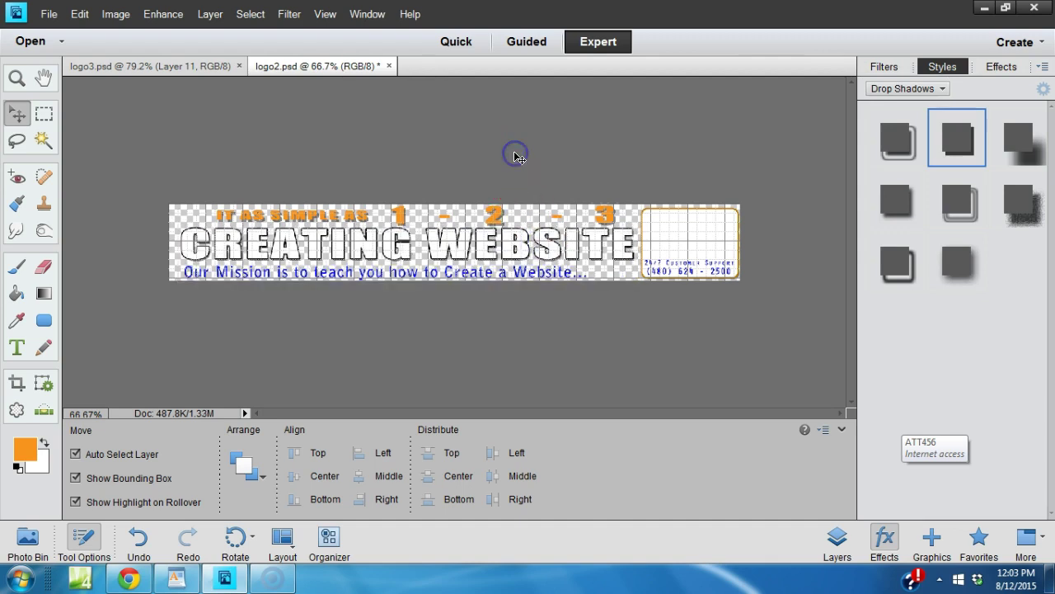
{"action": "key", "text": "ctrl+1"}
{"action": "left_click_drag", "start_coordinate": [589, 284], "coordinate": [545, 370]}
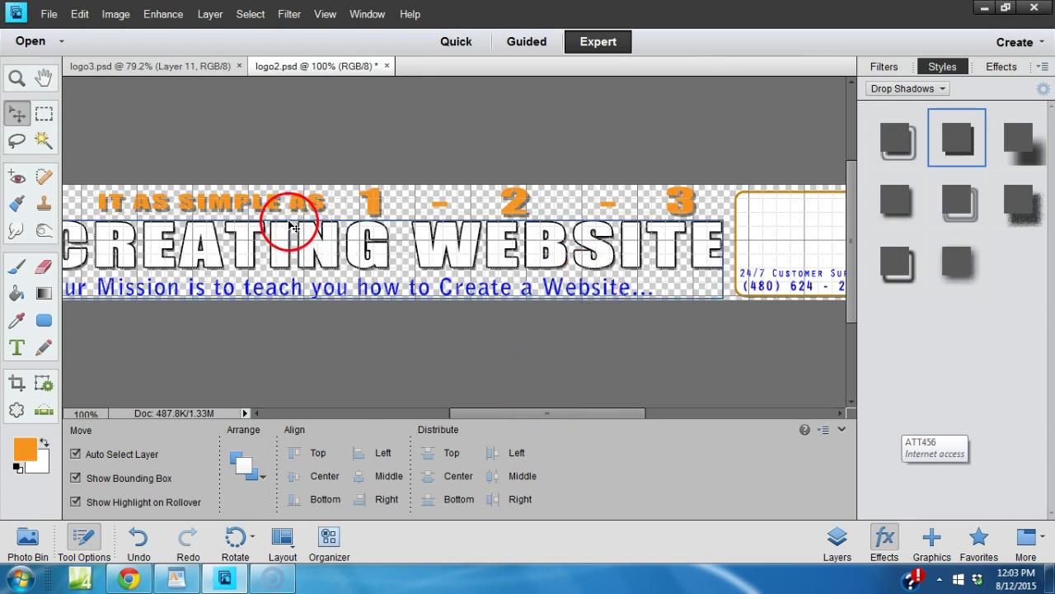
Add a 2 px black stroke to the "IT AS SIMPLE AS" text through its layer style settings.
{"action": "left_click_drag", "start_coordinate": [284, 202], "coordinate": [1036, 271]}
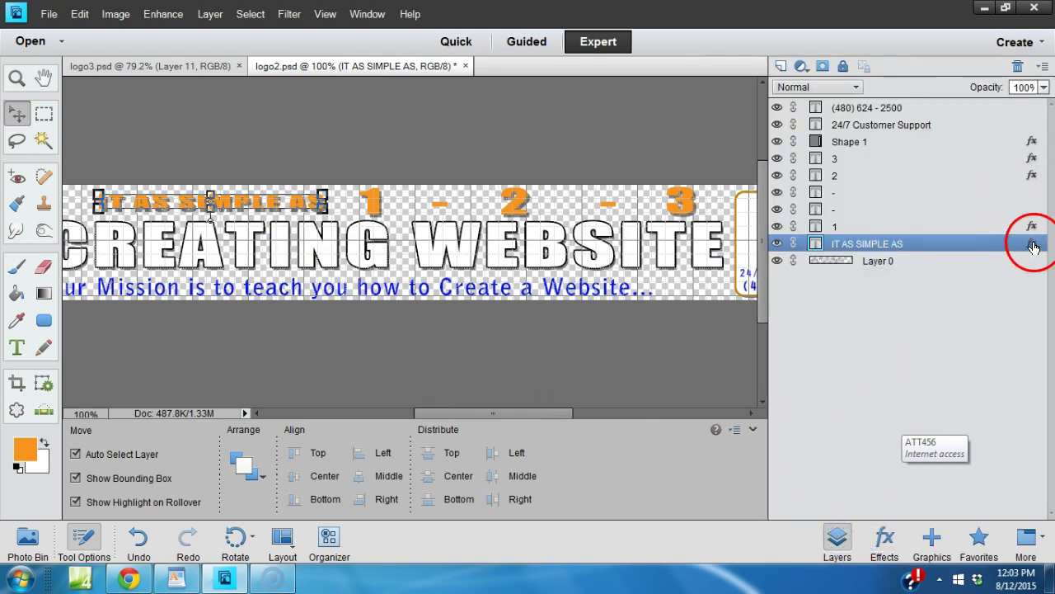
{"action": "double_click", "coordinate": [1033, 245]}
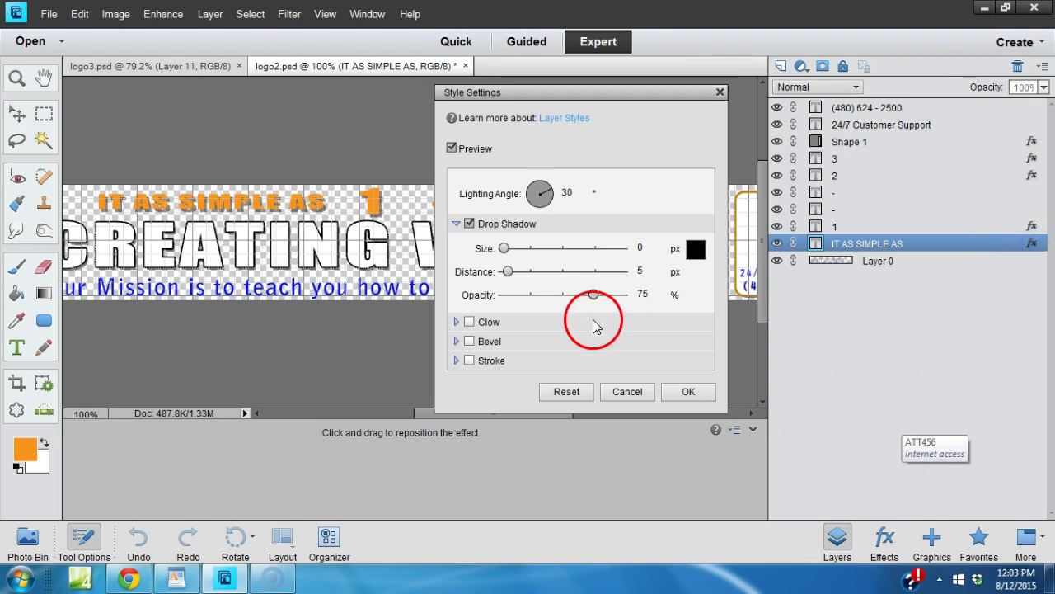
{"action": "left_click", "coordinate": [469, 361]}
{"action": "left_click_drag", "start_coordinate": [640, 385], "coordinate": [612, 389]}
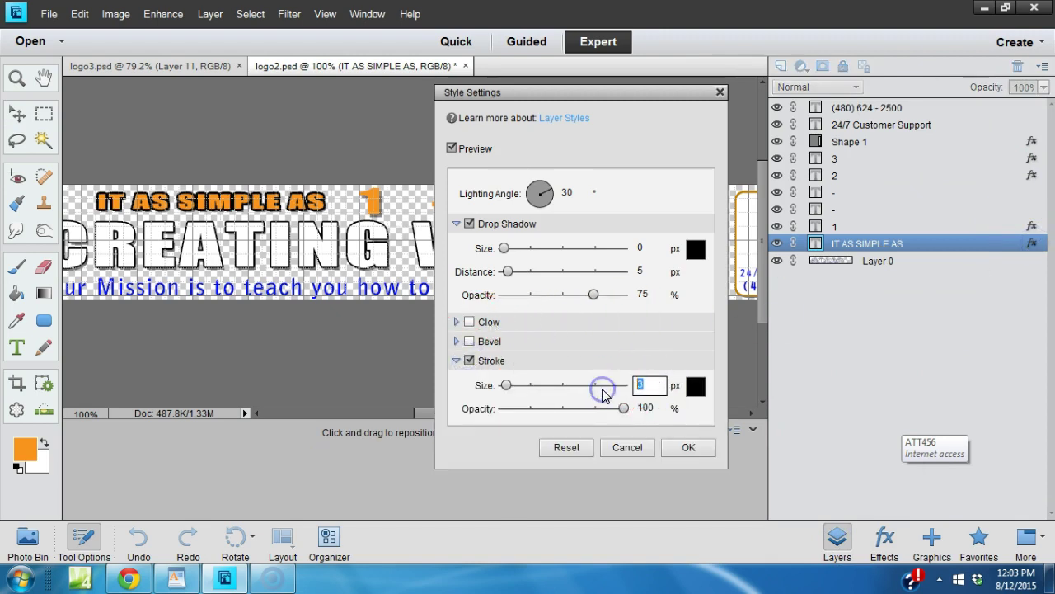
{"action": "type", "text": "2"}
{"action": "left_click", "coordinate": [686, 448]}
Add a 2 px black stroke to the numeral 1 through its layer style settings.
{"action": "left_click", "coordinate": [368, 201]}
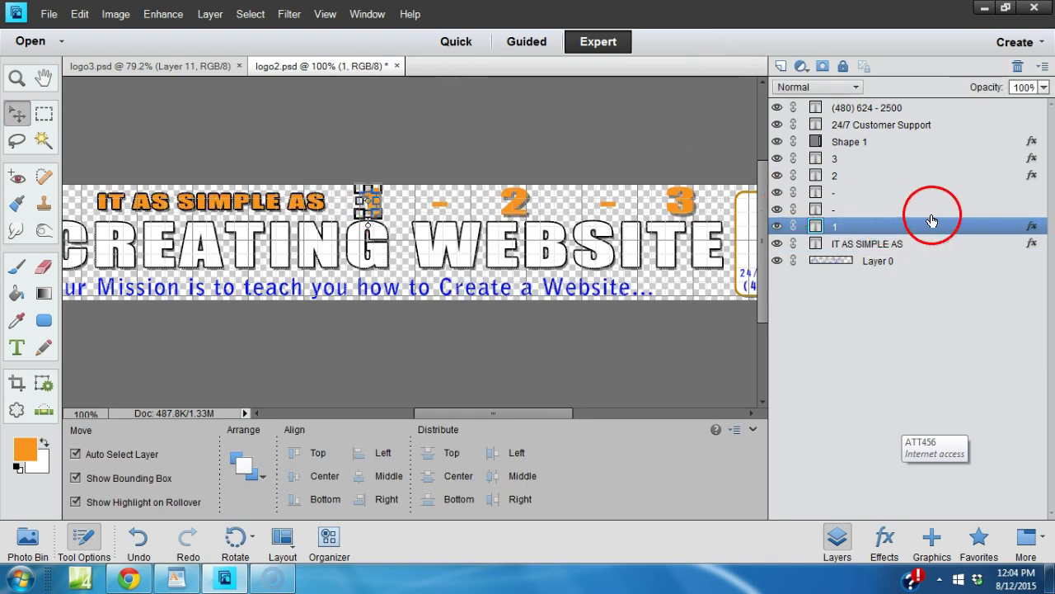
{"action": "double_click", "coordinate": [1035, 230]}
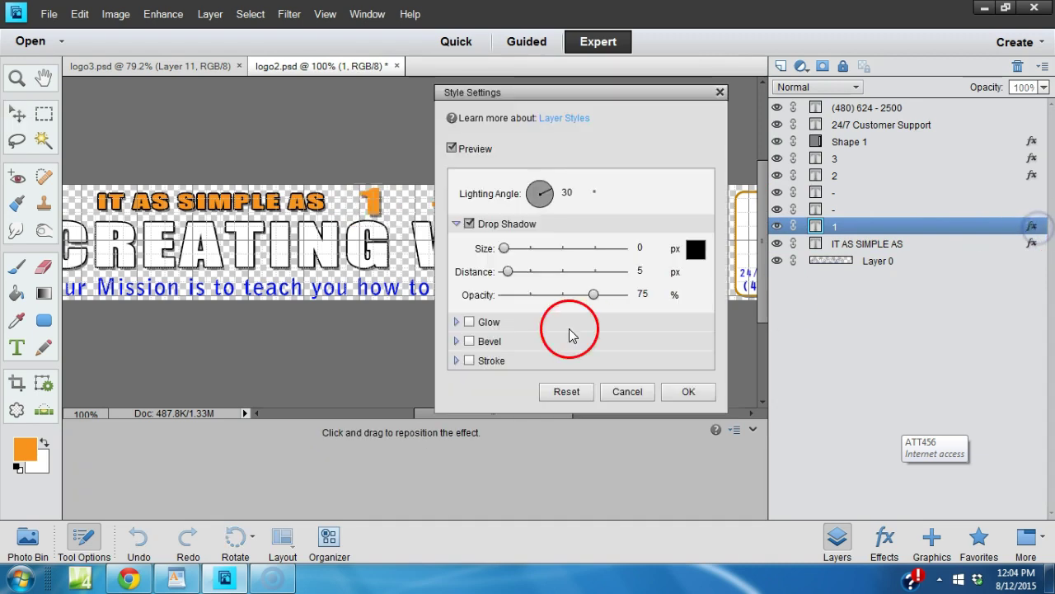
{"action": "left_click", "coordinate": [468, 360]}
{"action": "double_click", "coordinate": [640, 385]}
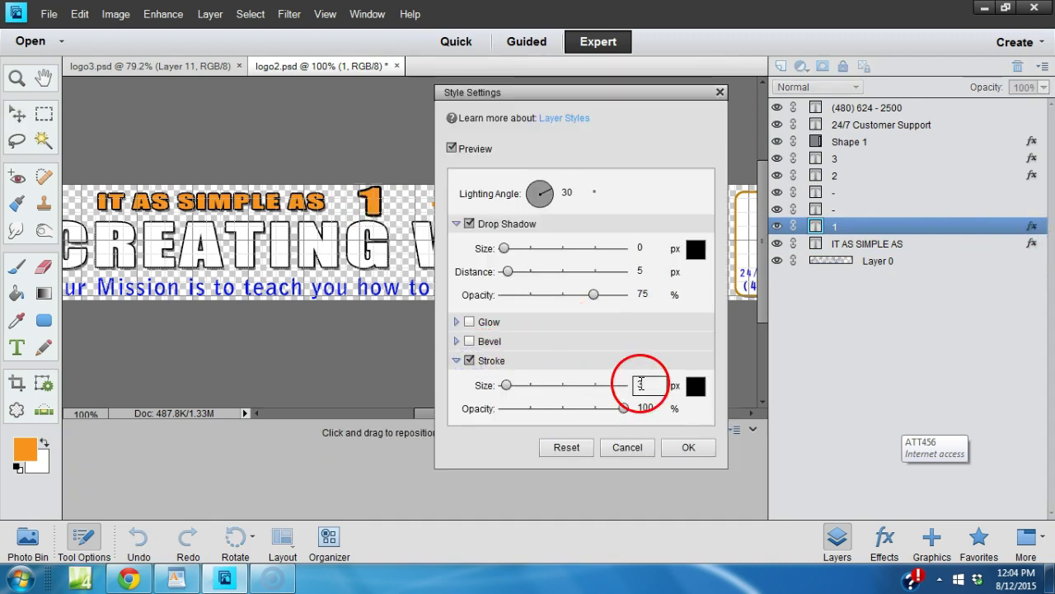
{"action": "type", "text": "2"}
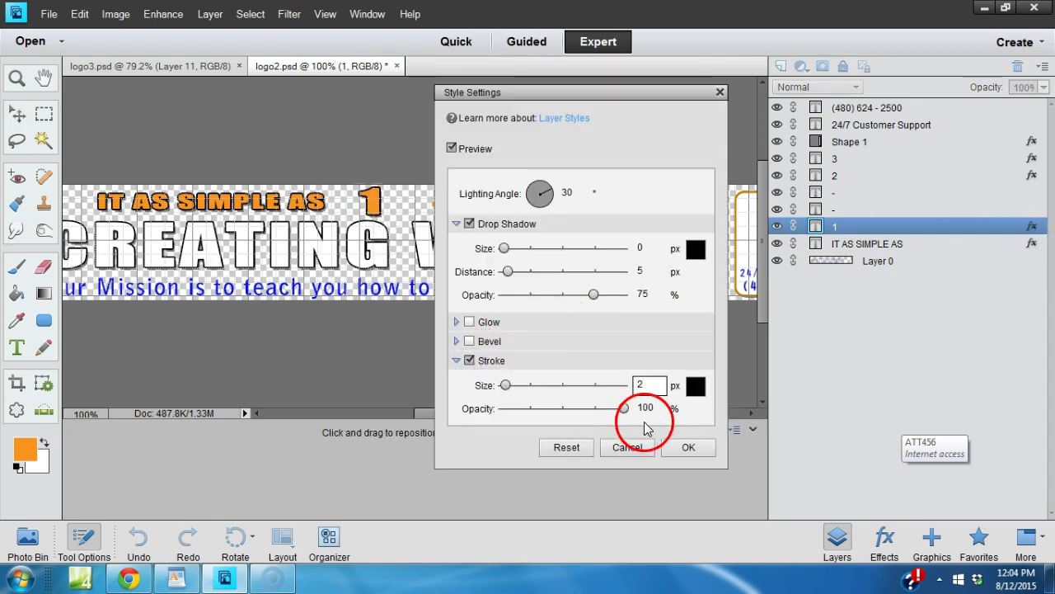
{"action": "left_click", "coordinate": [684, 445]}
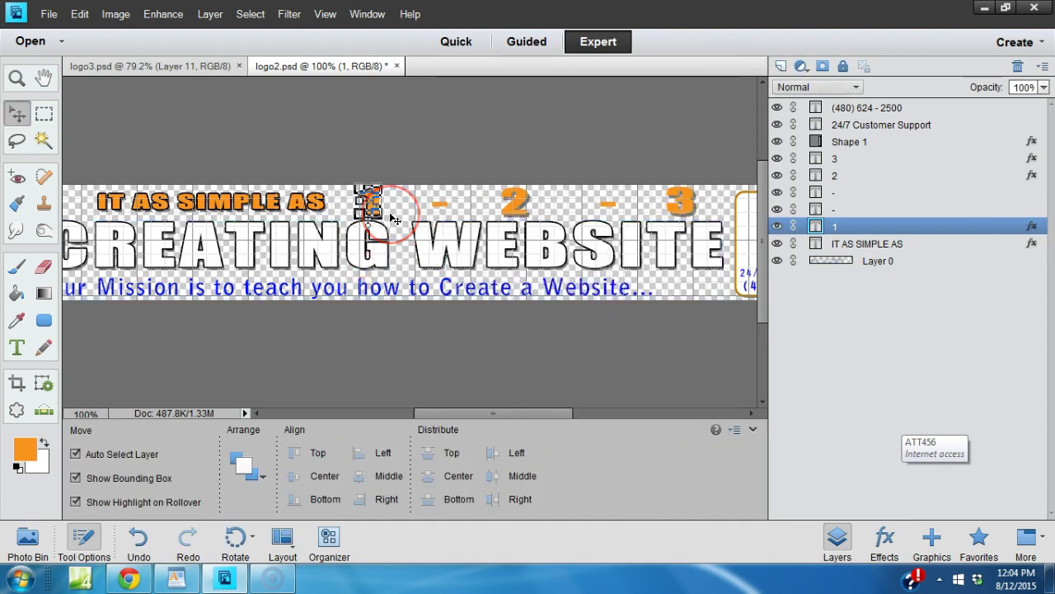
Add a black stroke to the numeral 2 layer and set the stroke size to 2 px.
{"action": "left_click", "coordinate": [512, 200]}
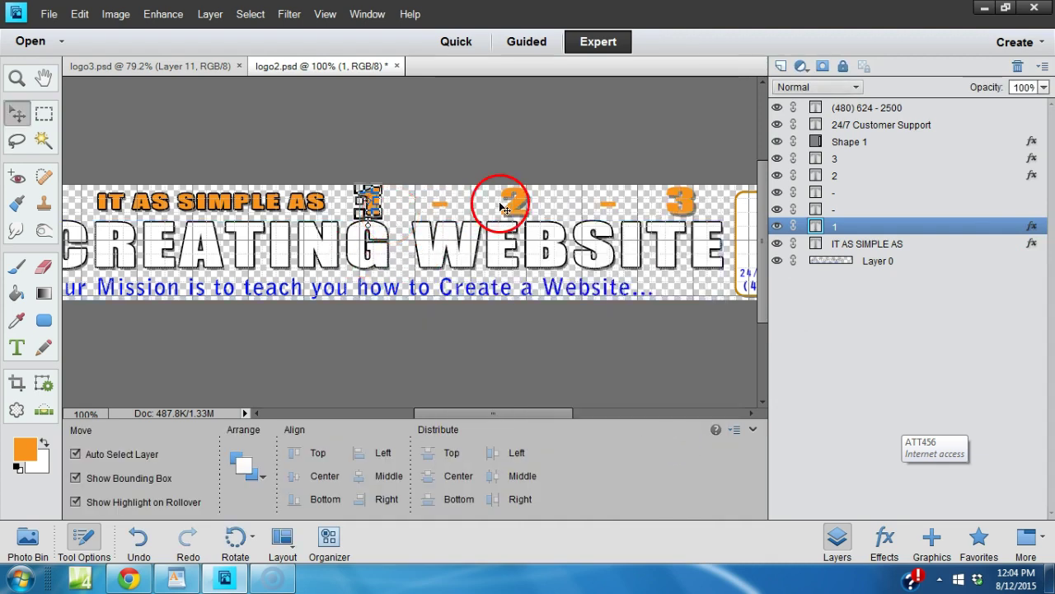
{"action": "double_click", "coordinate": [1037, 182]}
{"action": "left_click", "coordinate": [653, 213]}
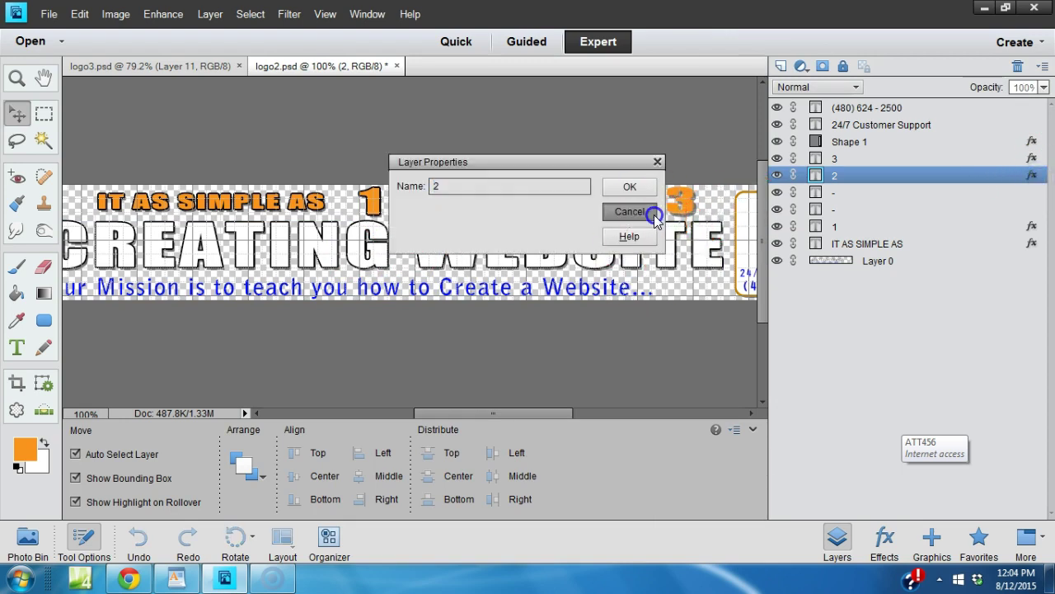
{"action": "double_click", "coordinate": [1035, 175]}
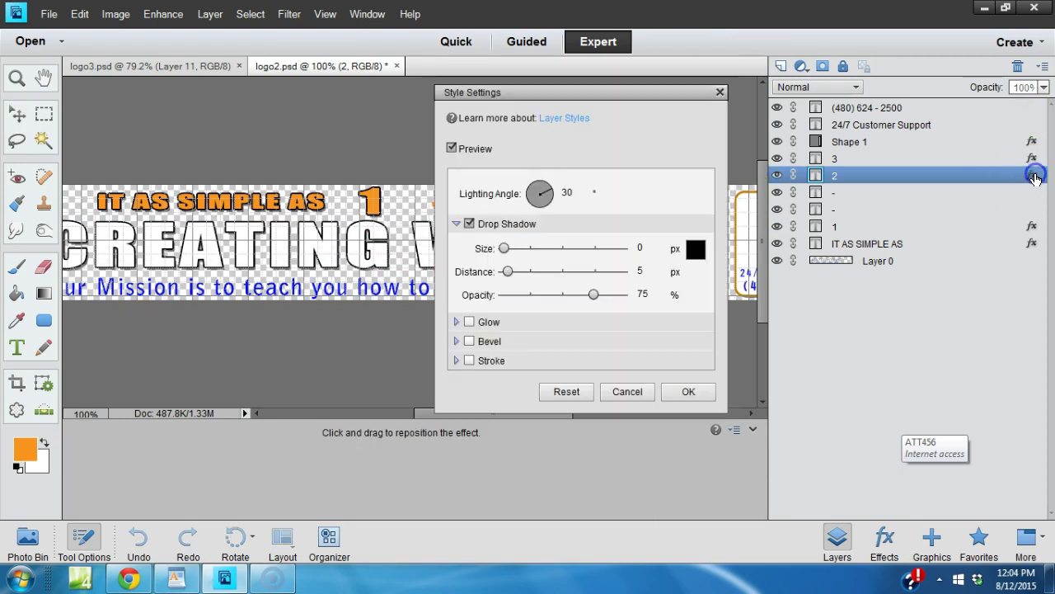
{"action": "left_click", "coordinate": [469, 360]}
{"action": "left_click", "coordinate": [649, 381]}
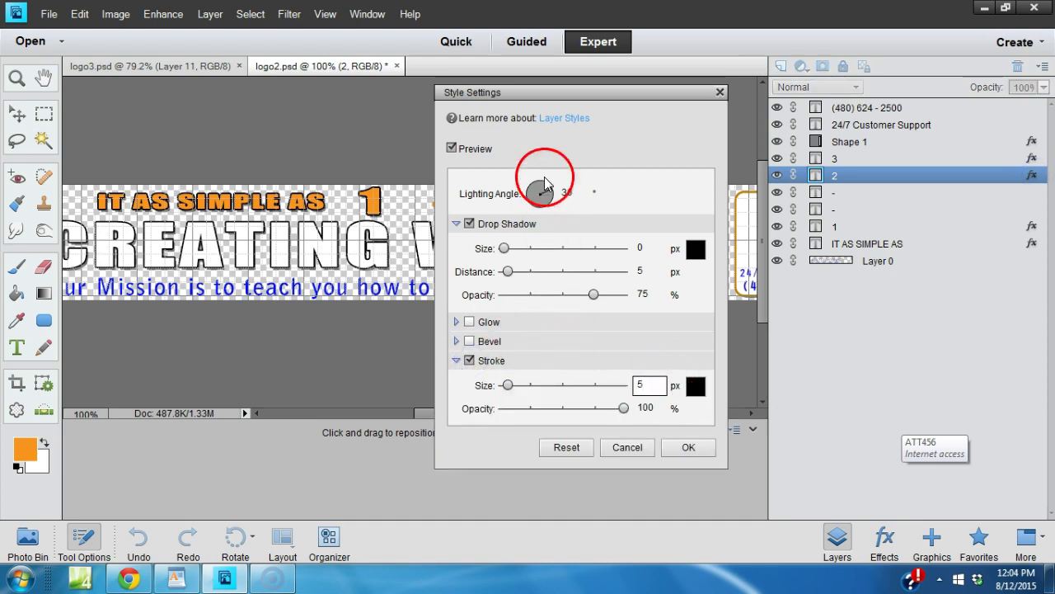
{"action": "left_click_drag", "start_coordinate": [543, 90], "coordinate": [666, 98]}
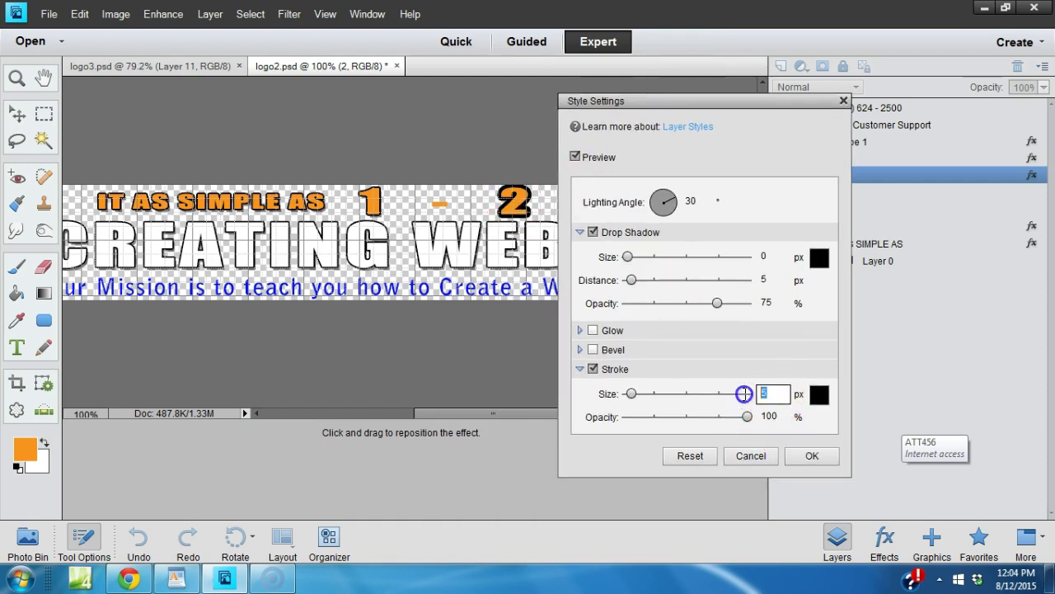
{"action": "type", "text": "2"}
{"action": "left_click", "coordinate": [796, 456]}
Add a black stroke to the numeral 3 layer and set the stroke size to 4 px.
{"action": "left_click", "coordinate": [684, 200]}
{"action": "left_click", "coordinate": [683, 200]}
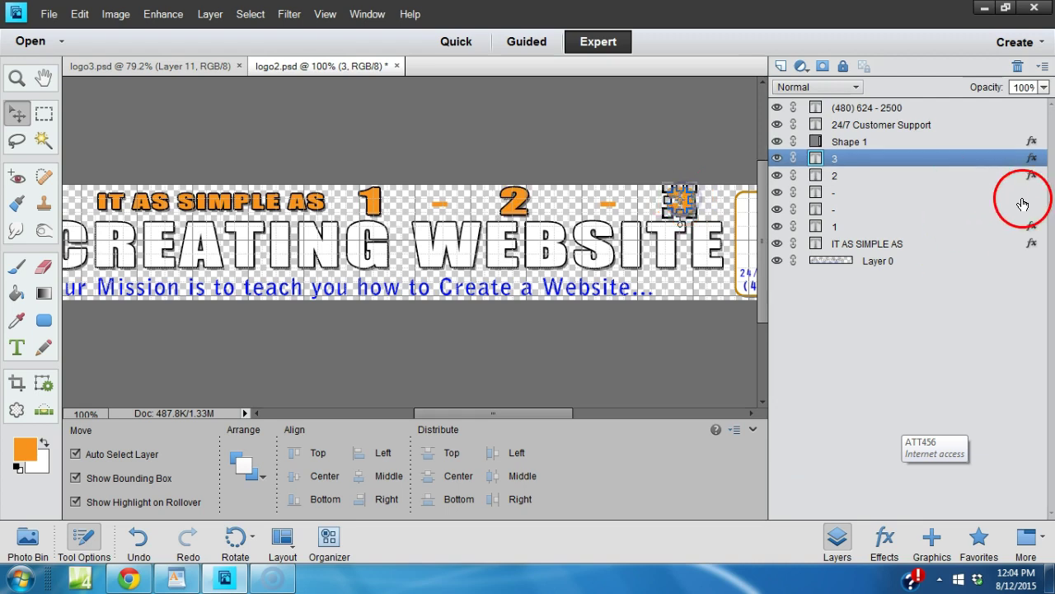
{"action": "double_click", "coordinate": [1029, 163]}
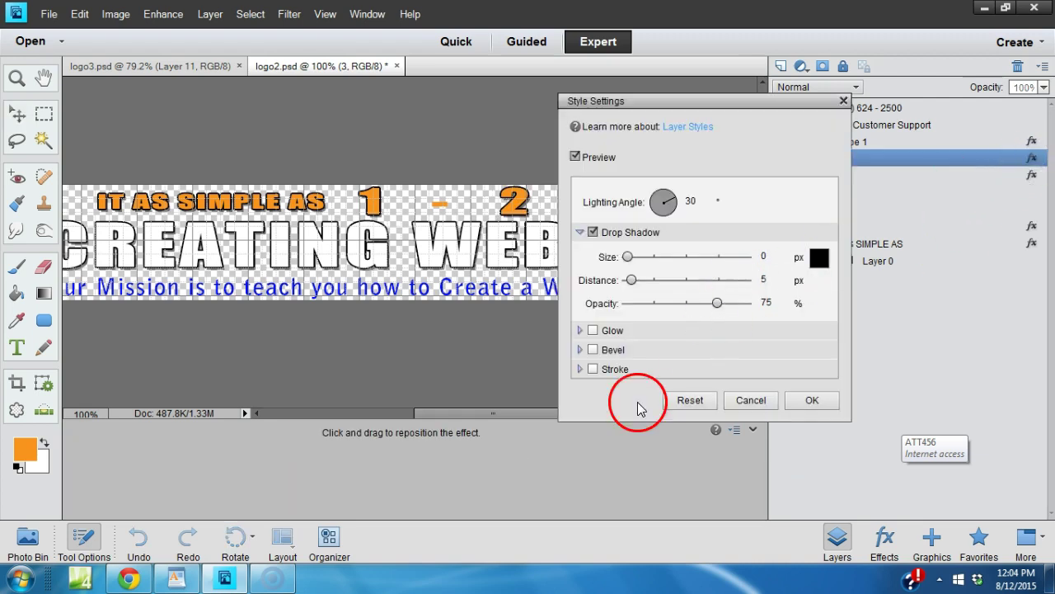
{"action": "left_click", "coordinate": [593, 370]}
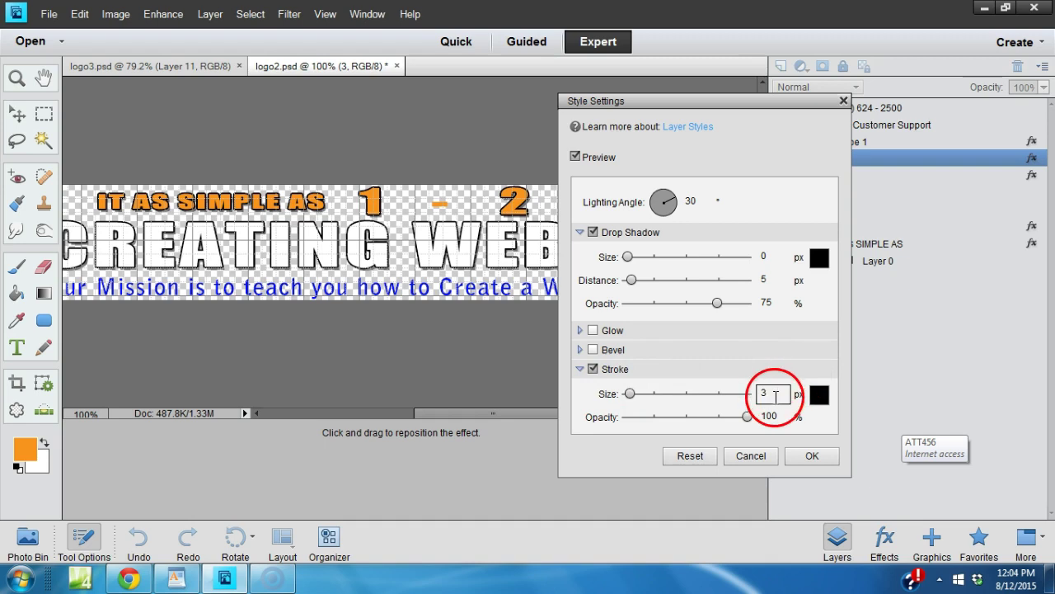
{"action": "key", "text": "BackSpace"}
{"action": "type", "text": "4"}
{"action": "left_click", "coordinate": [809, 455]}
{"action": "left_click", "coordinate": [645, 295]}
{"action": "left_click", "coordinate": [610, 305]}
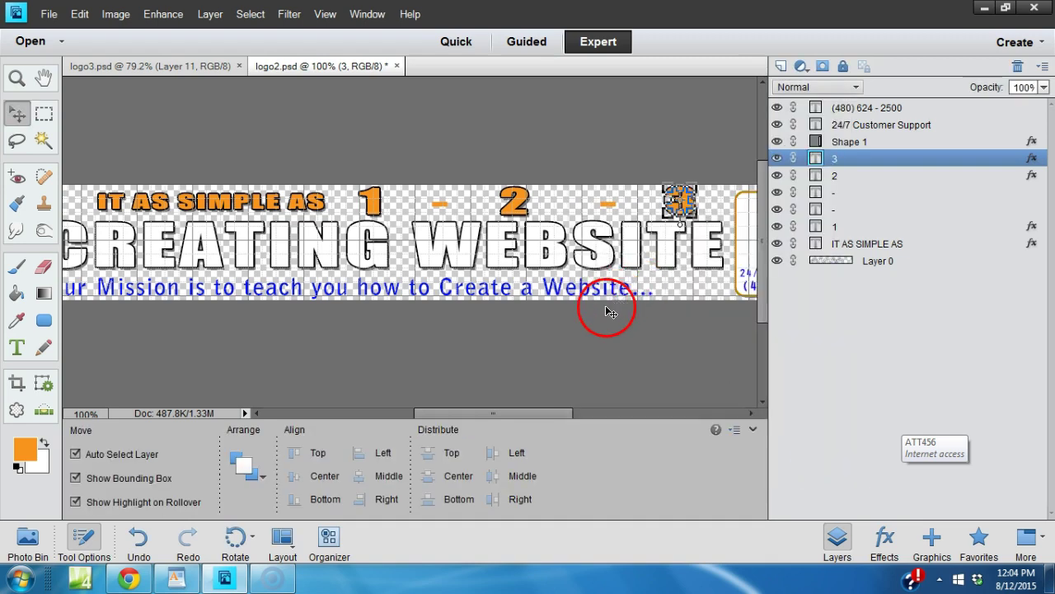
Deselect the numeral 3 layer and save the logo2.psd document.
{"action": "left_click", "coordinate": [540, 364]}
{"action": "left_click", "coordinate": [688, 303]}
{"action": "left_click", "coordinate": [689, 202]}
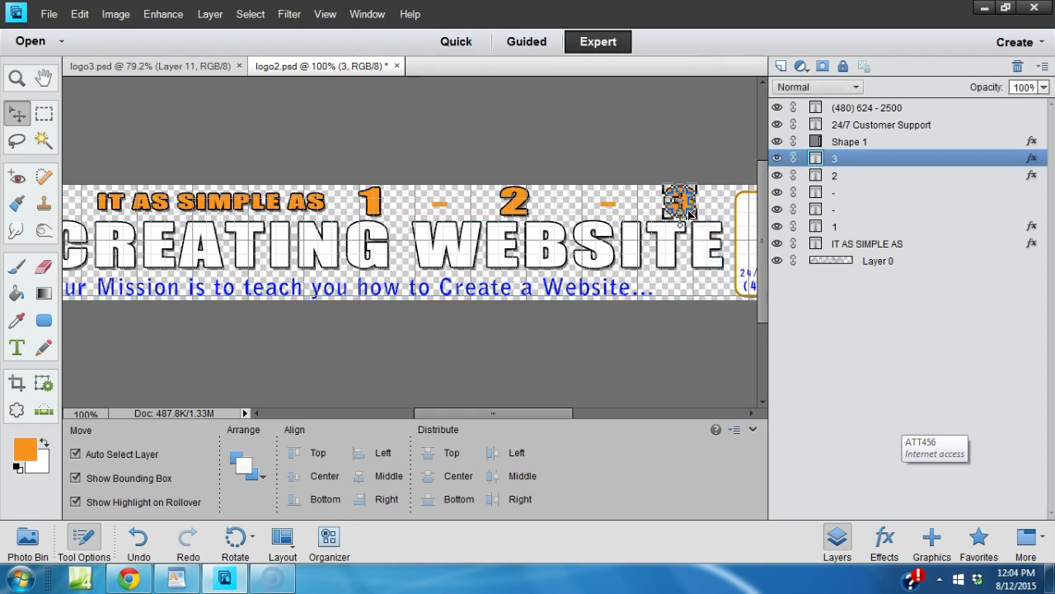
{"action": "left_click", "coordinate": [653, 155]}
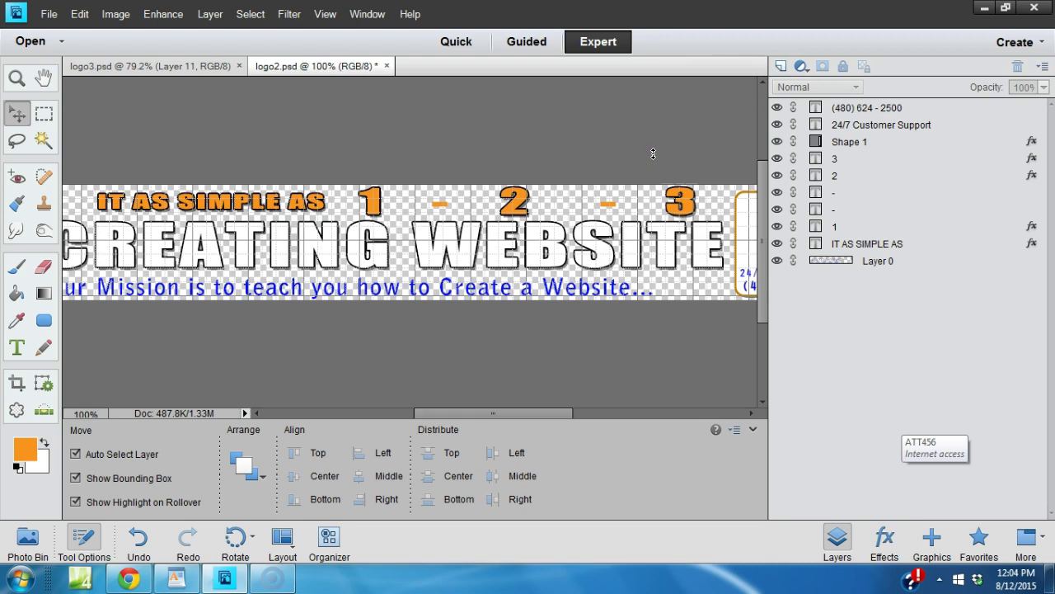
{"action": "mouse_move", "coordinate": [539, 417]}
{"action": "left_mouse_down"}
{"action": "mouse_move", "coordinate": [587, 411]}
{"action": "mouse_move", "coordinate": [471, 412]}
{"action": "mouse_move", "coordinate": [554, 407]}
{"action": "left_mouse_up"}
{"action": "key", "text": "ctrl+s"}
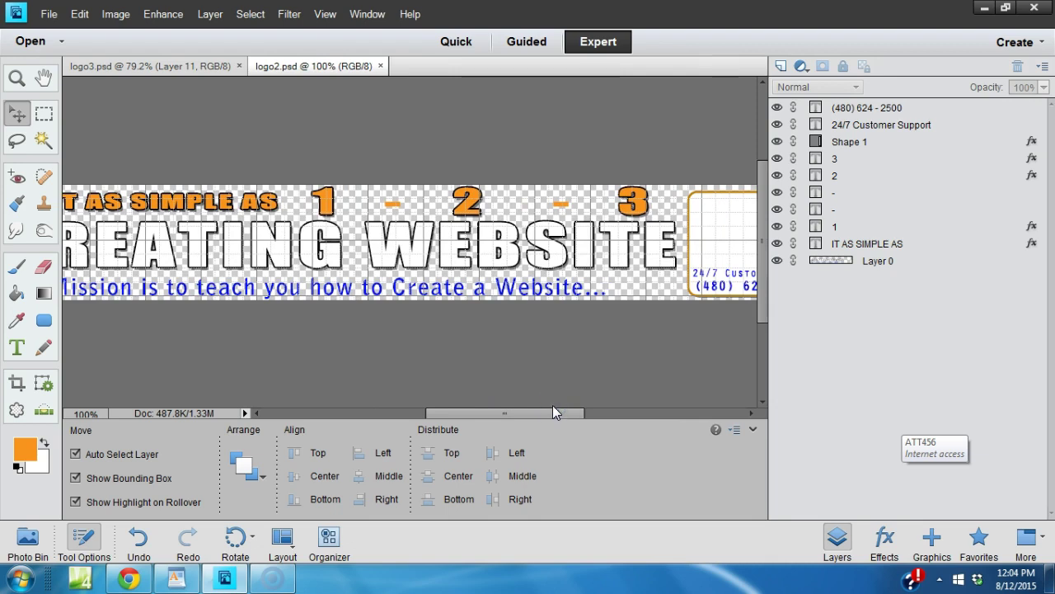
Start a web export of the logo and check the current header on the creatingwebsite.org home page in Chrome.
{"action": "left_click", "coordinate": [48, 14]}
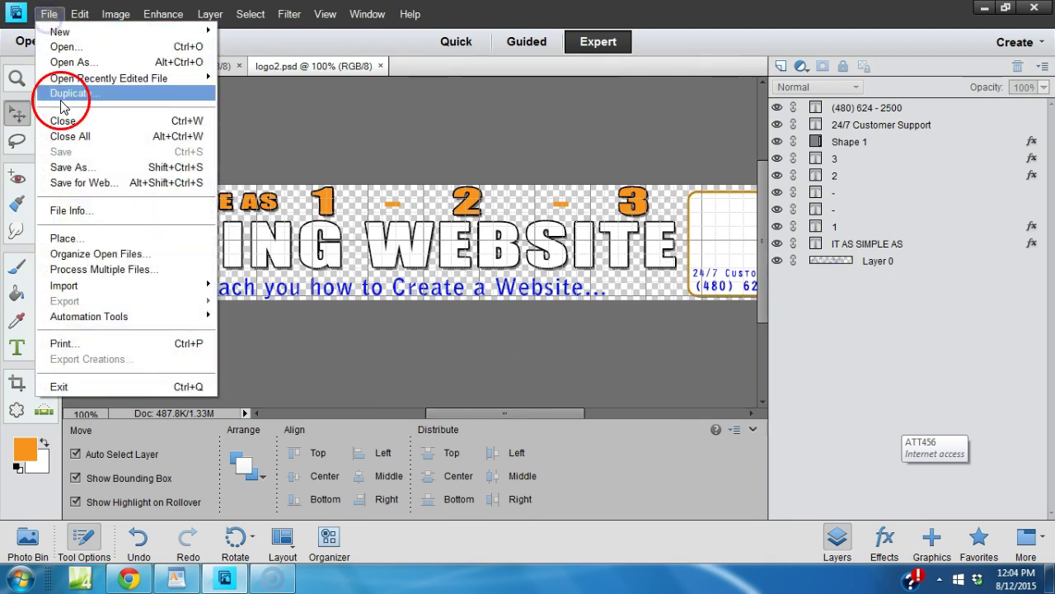
{"action": "left_click", "coordinate": [70, 166]}
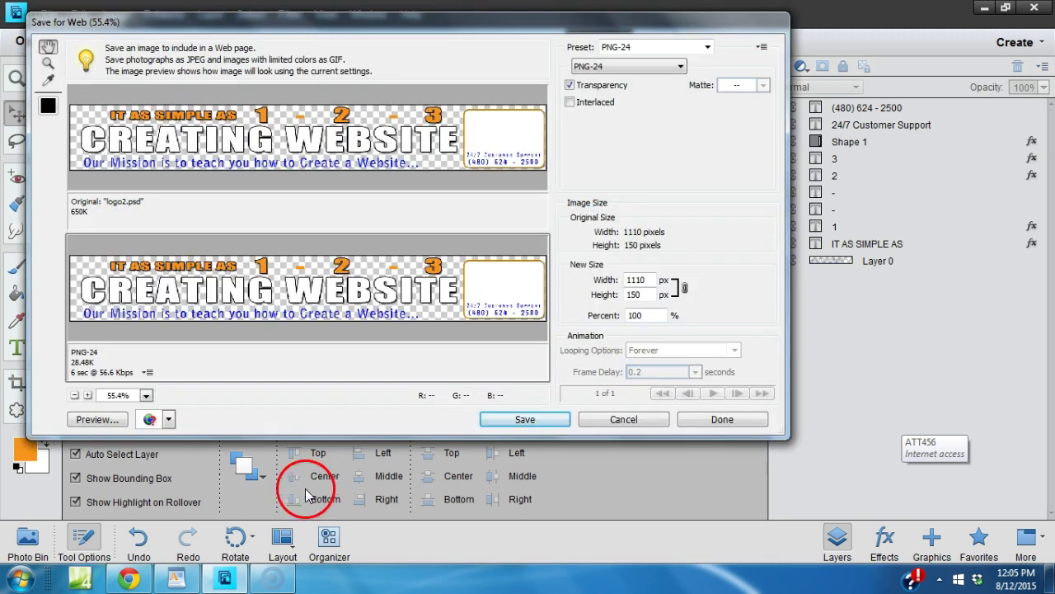
{"action": "left_click", "coordinate": [130, 578]}
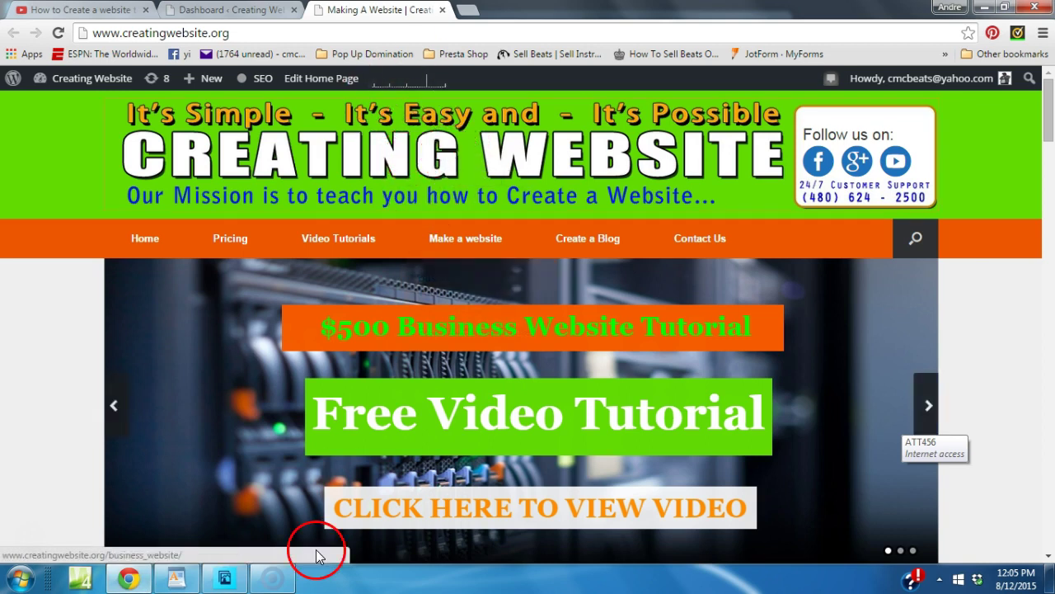
{"action": "left_click", "coordinate": [224, 577]}
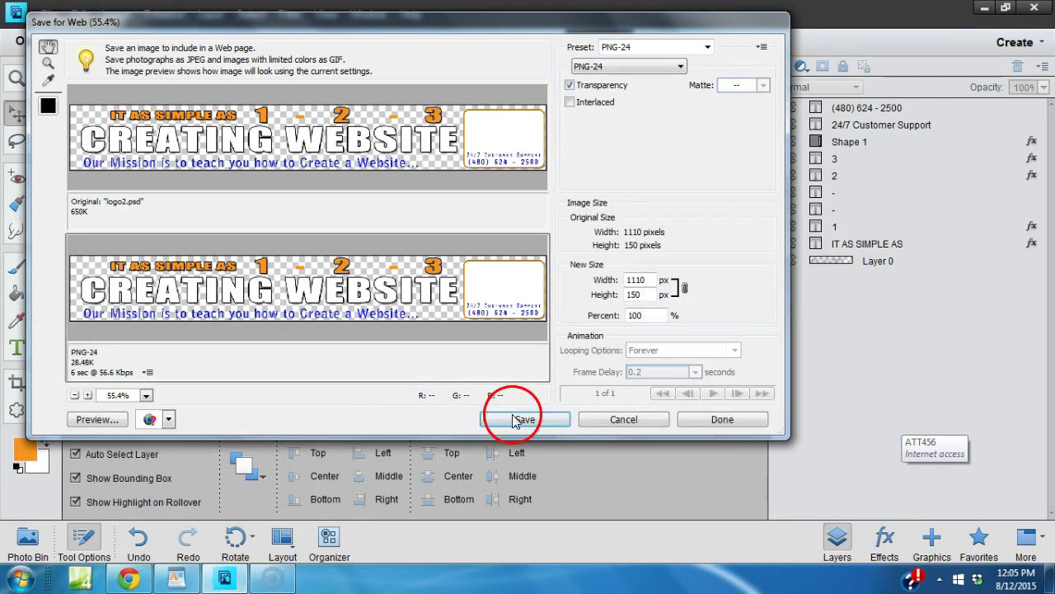
Try the JPEG format for the web export and return the format to PNG-24.
{"action": "left_click", "coordinate": [681, 66]}
{"action": "left_click", "coordinate": [660, 88]}
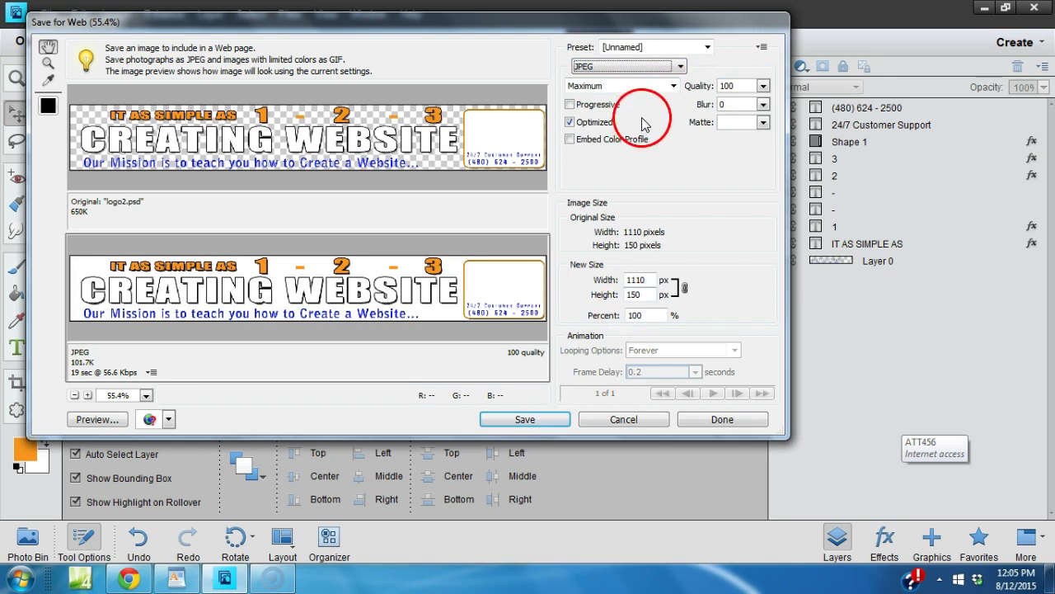
{"action": "left_click", "coordinate": [673, 68]}
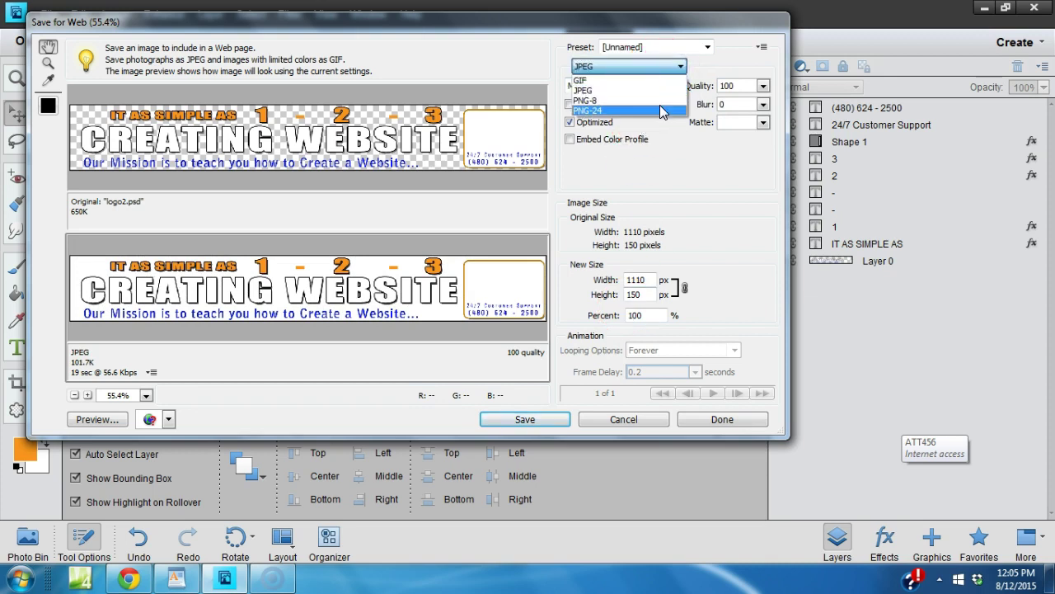
{"action": "left_click", "coordinate": [660, 109]}
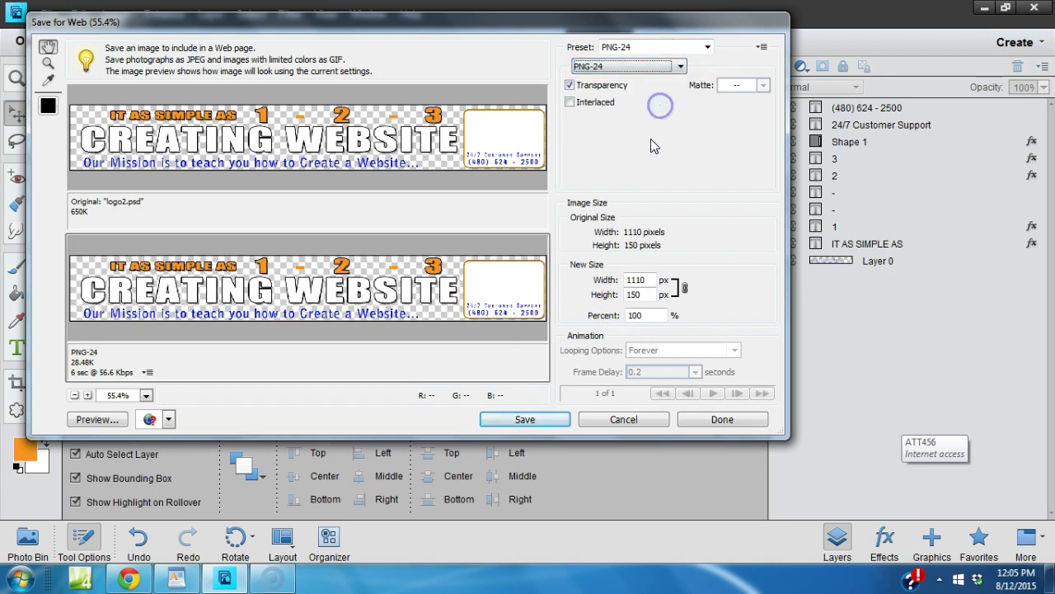
Save the transparent PNG-24 export as logo2.png in the creating website.org folder.
{"action": "left_click", "coordinate": [550, 416]}
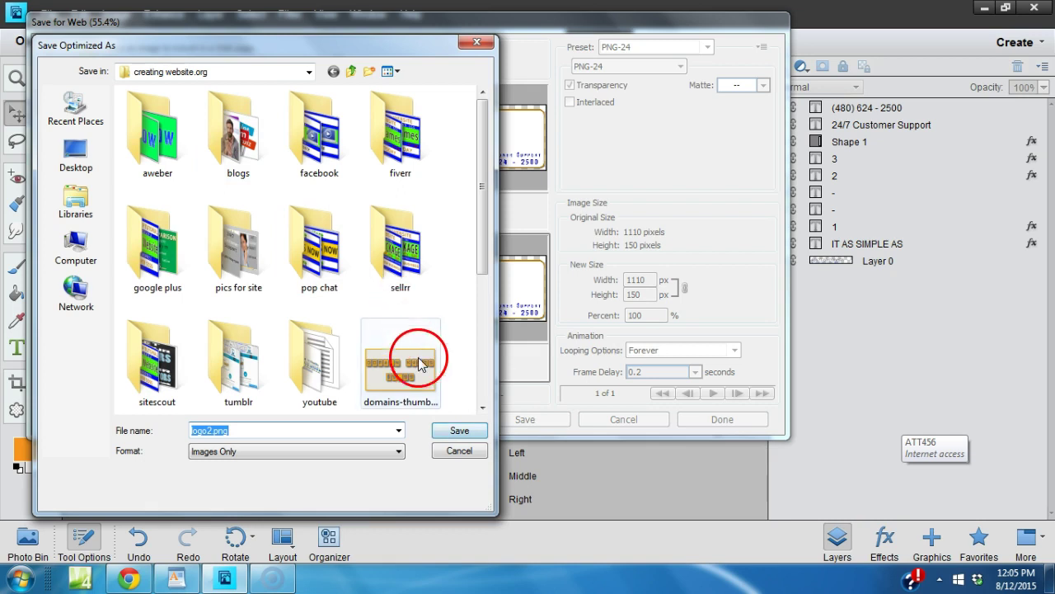
{"action": "left_click", "coordinate": [459, 432]}
{"action": "left_click", "coordinate": [488, 285]}
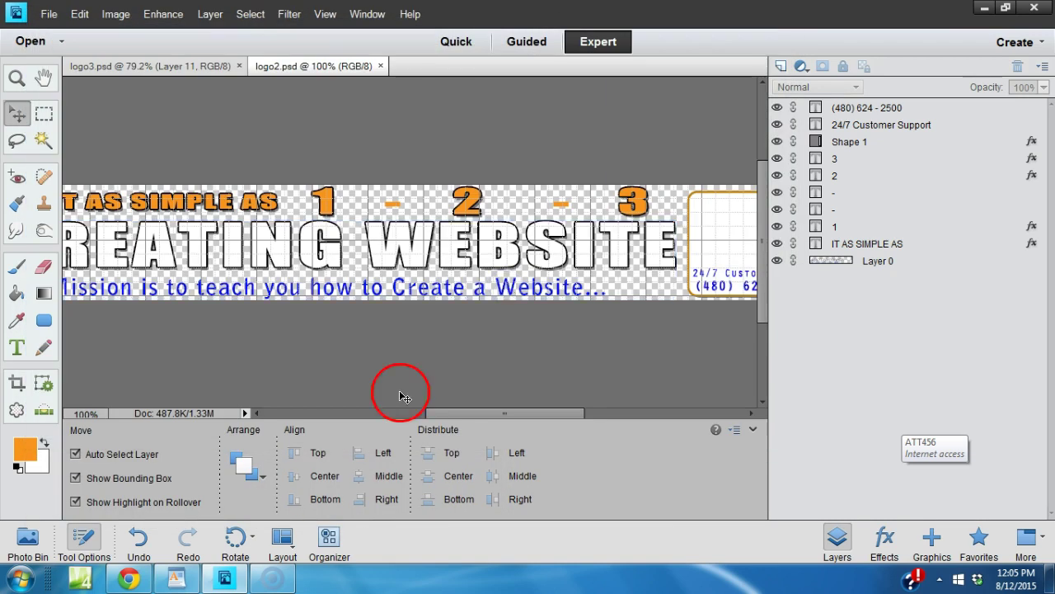
Switch to Chrome and open the Vantage Premium theme settings from the WordPress dashboard.
{"action": "left_click", "coordinate": [128, 580]}
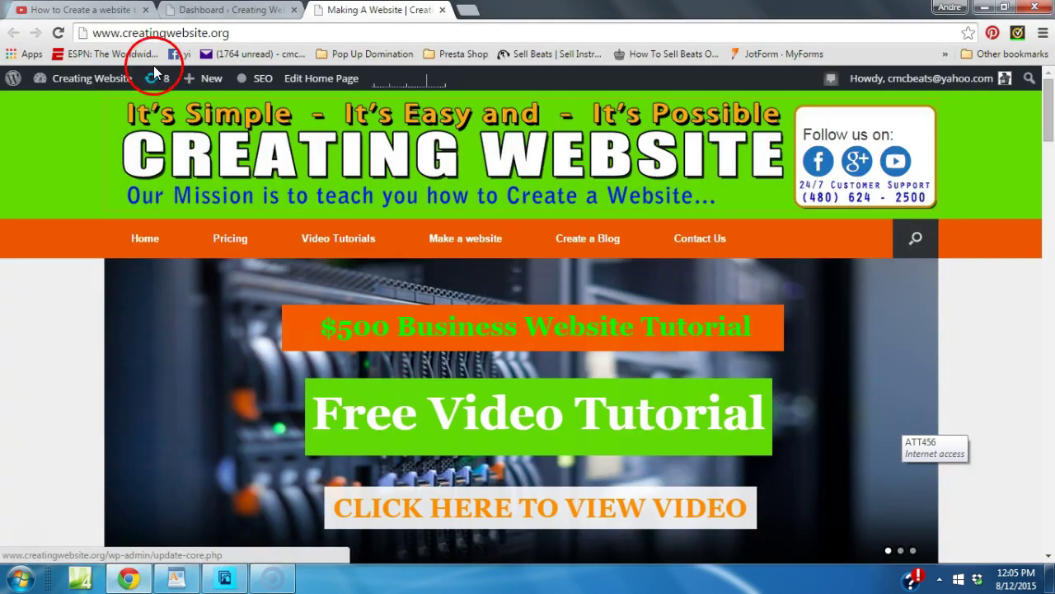
{"action": "left_click", "coordinate": [223, 10]}
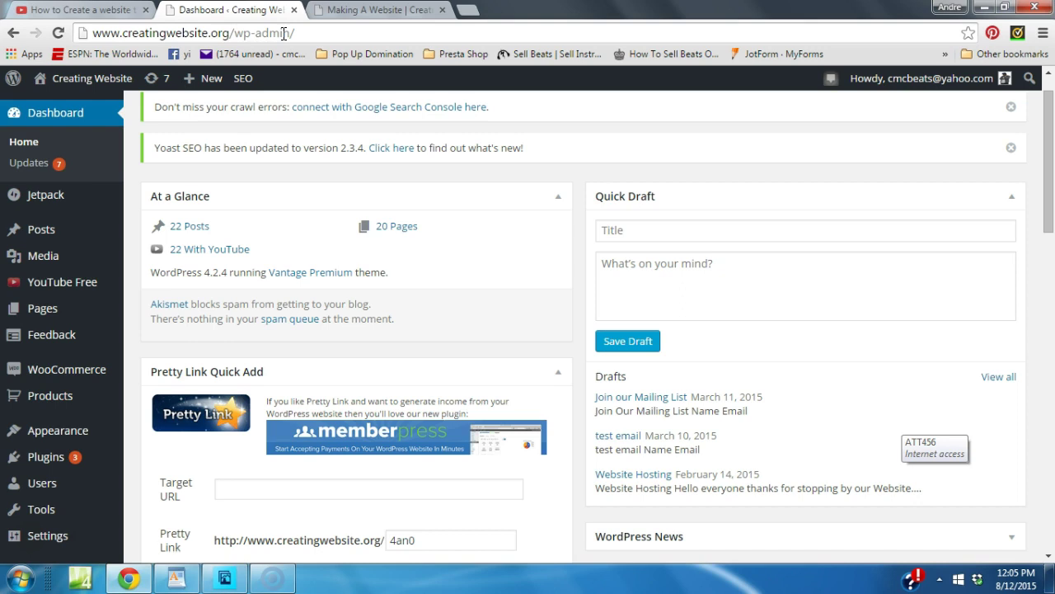
{"action": "mouse_move", "coordinate": [70, 440]}
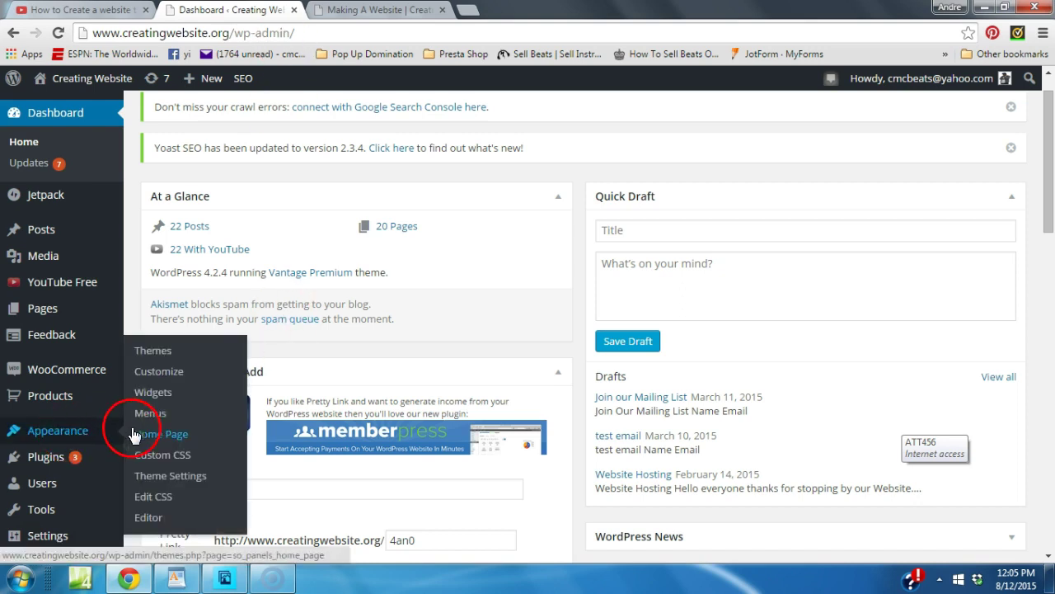
{"action": "left_click", "coordinate": [151, 475]}
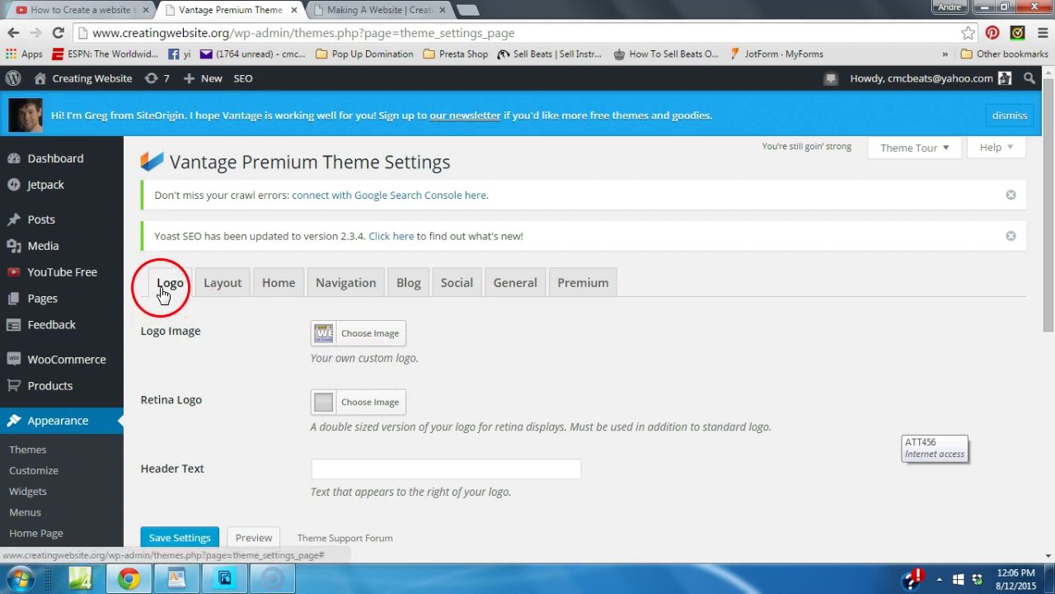
Upload logo2.png from the creating website.org folder on the C drive as a candidate for the theme's logo image.
{"action": "left_click", "coordinate": [375, 322]}
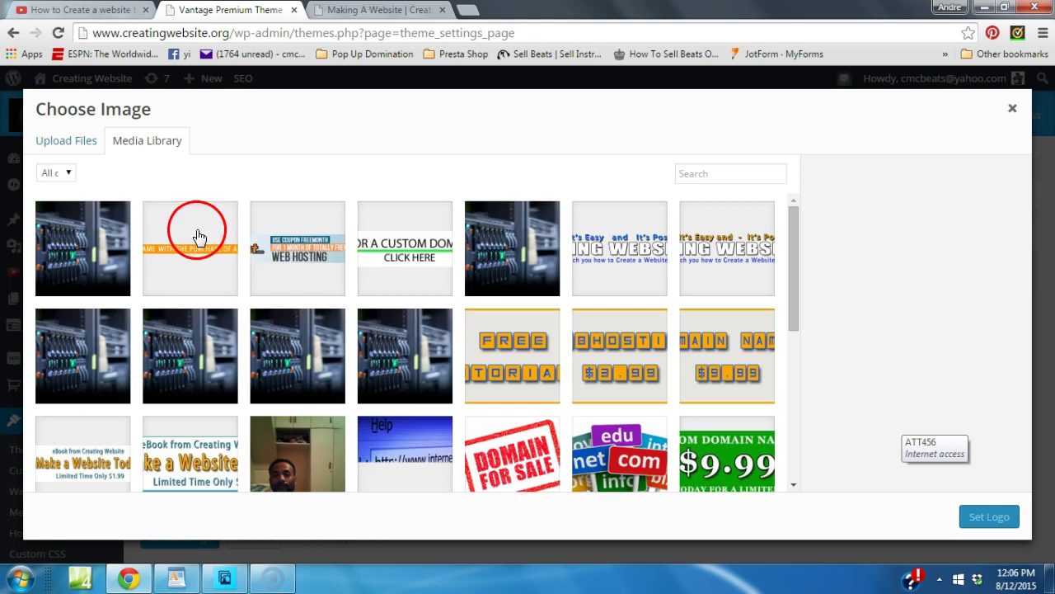
{"action": "left_click", "coordinate": [89, 148]}
{"action": "left_click", "coordinate": [506, 342]}
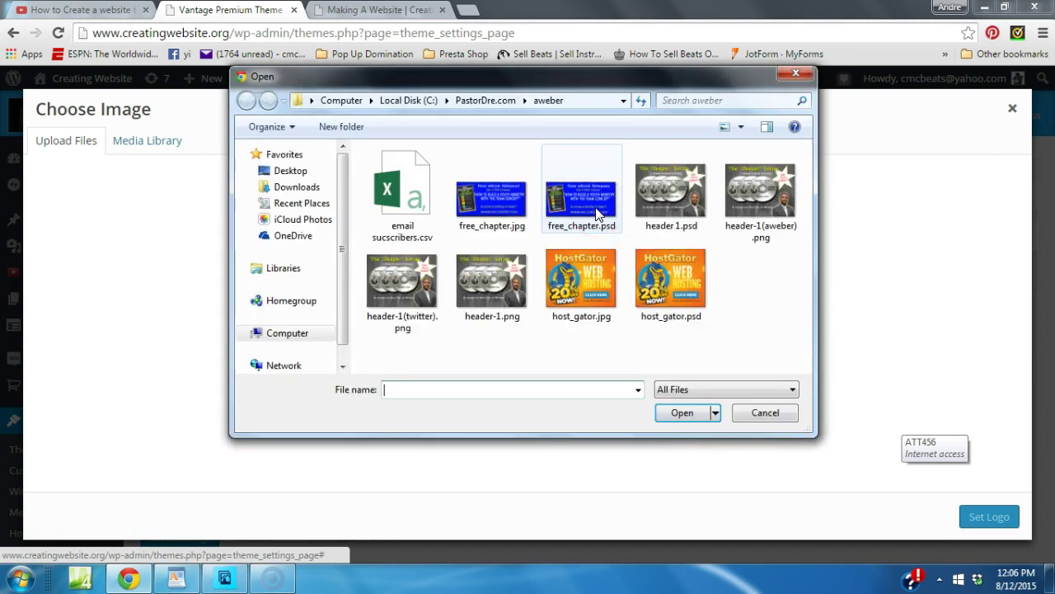
{"action": "left_click", "coordinate": [412, 99]}
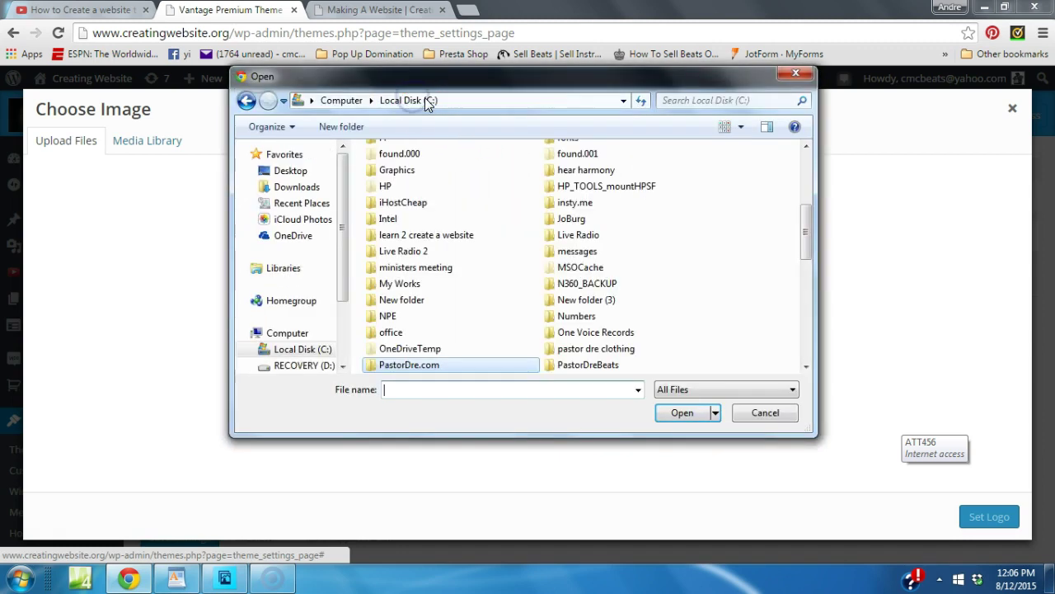
{"action": "left_click_drag", "start_coordinate": [812, 221], "coordinate": [803, 170]}
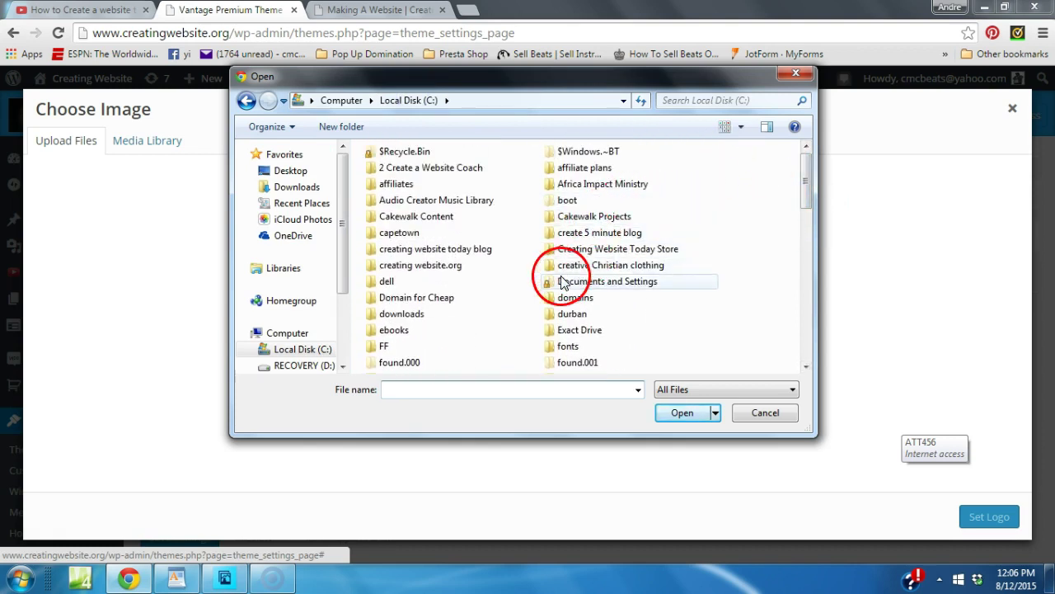
{"action": "double_click", "coordinate": [469, 265]}
{"action": "left_click_drag", "start_coordinate": [807, 171], "coordinate": [802, 282]}
{"action": "double_click", "coordinate": [493, 279]}
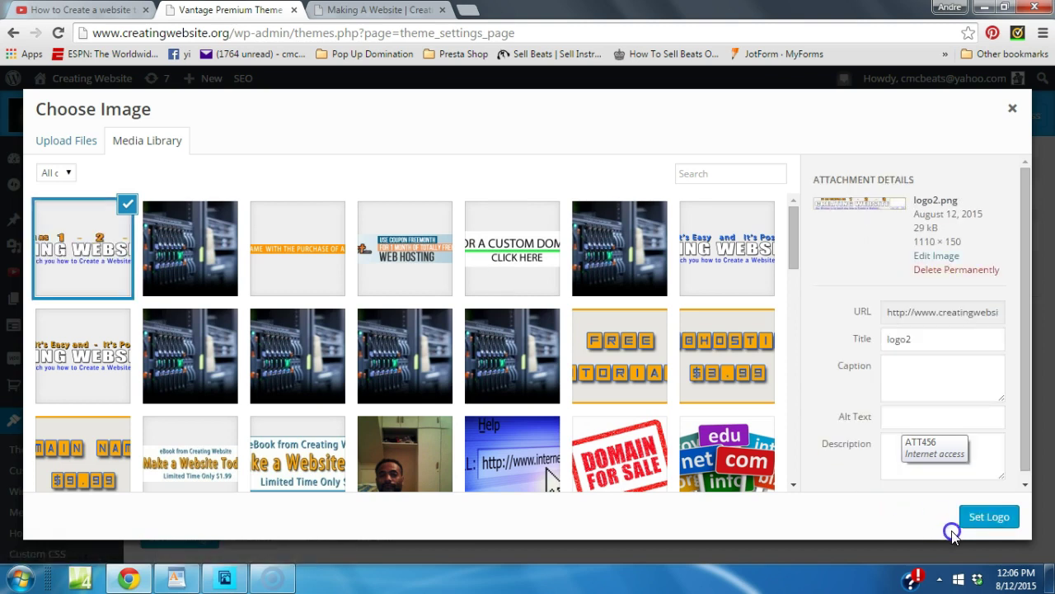
Set the uploaded logo2.png as the logo image and save the theme settings.
{"action": "left_click", "coordinate": [989, 518]}
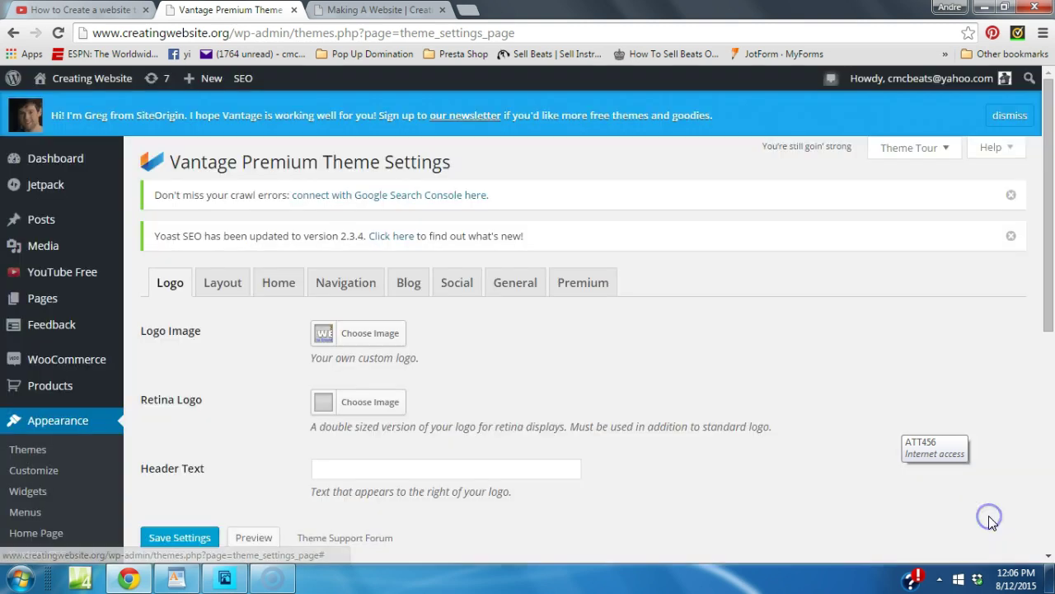
{"action": "left_click", "coordinate": [178, 538]}
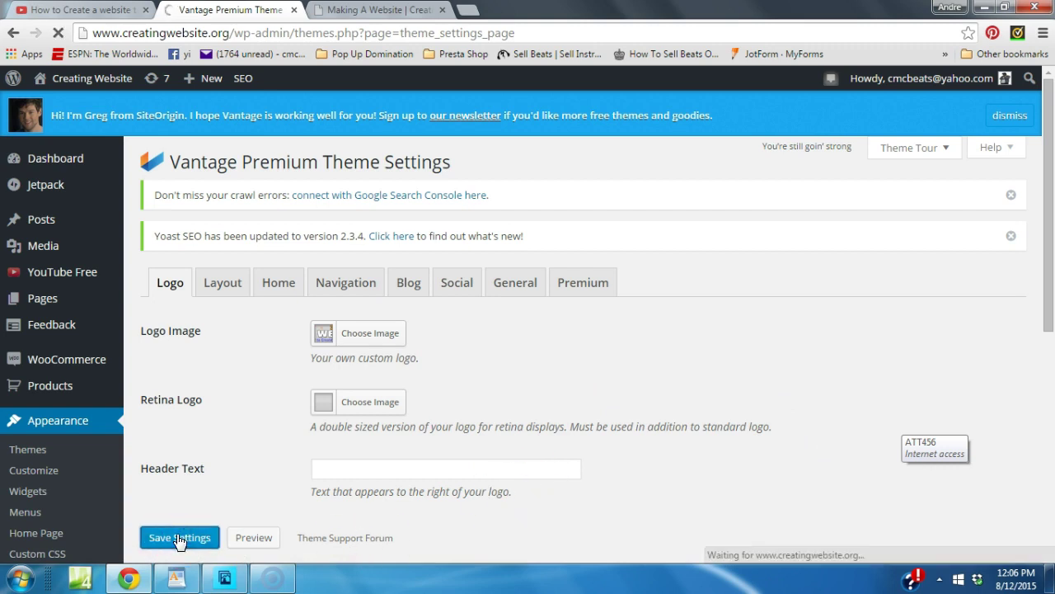
{"action": "left_click", "coordinate": [398, 463]}
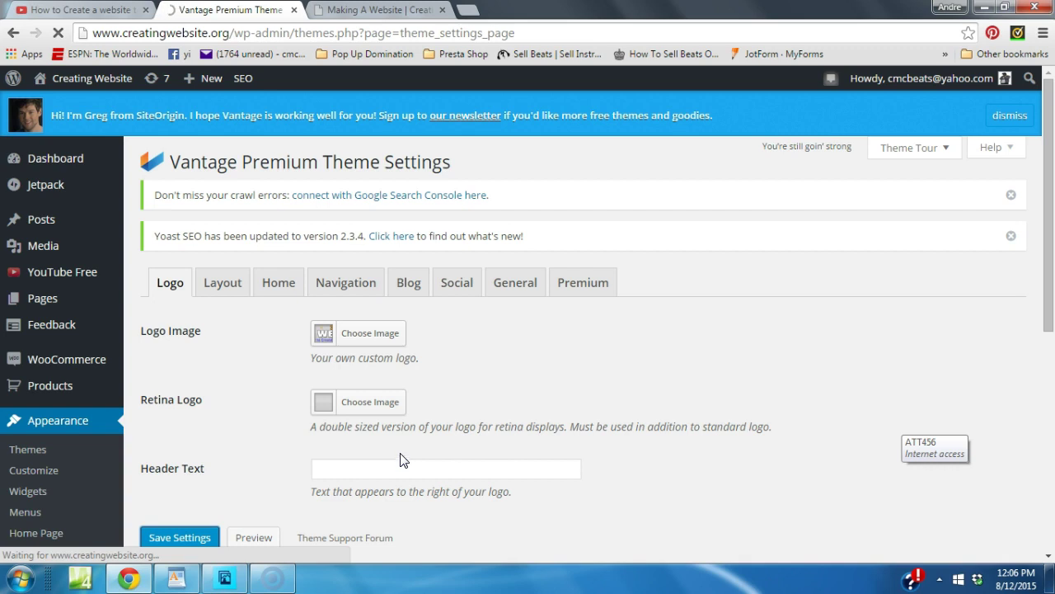
Reload the creatingwebsite.org home page to check the logo in the header.
{"action": "left_click", "coordinate": [386, 10]}
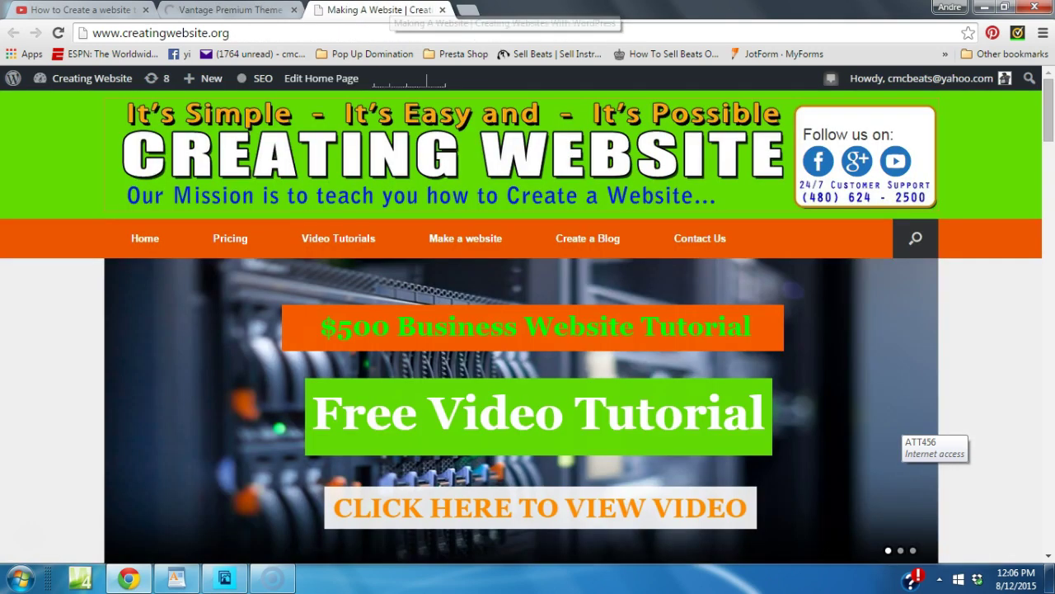
{"action": "left_click", "coordinate": [224, 17]}
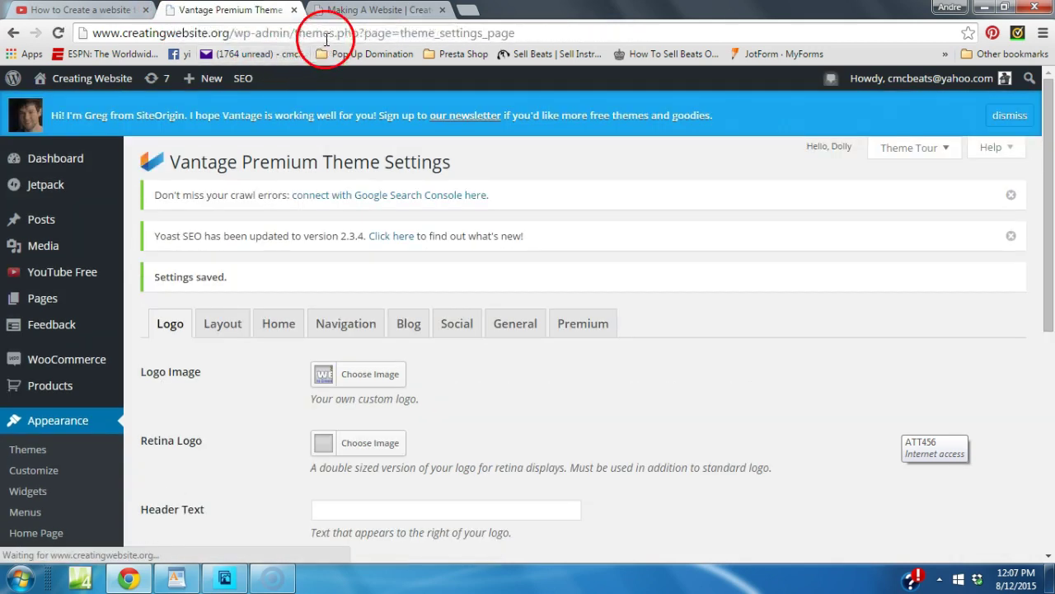
{"action": "left_click", "coordinate": [334, 10]}
{"action": "left_click", "coordinate": [57, 33]}
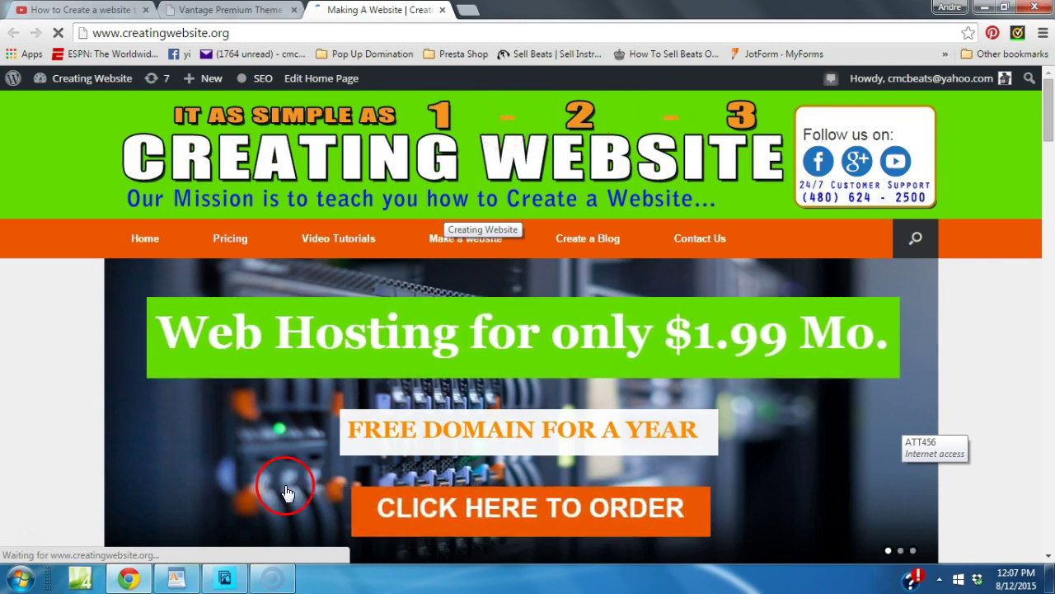
Switch to Photoshop Elements and apply the drop shadow style to both dashes between the numerals.
{"action": "left_click", "coordinate": [225, 579]}
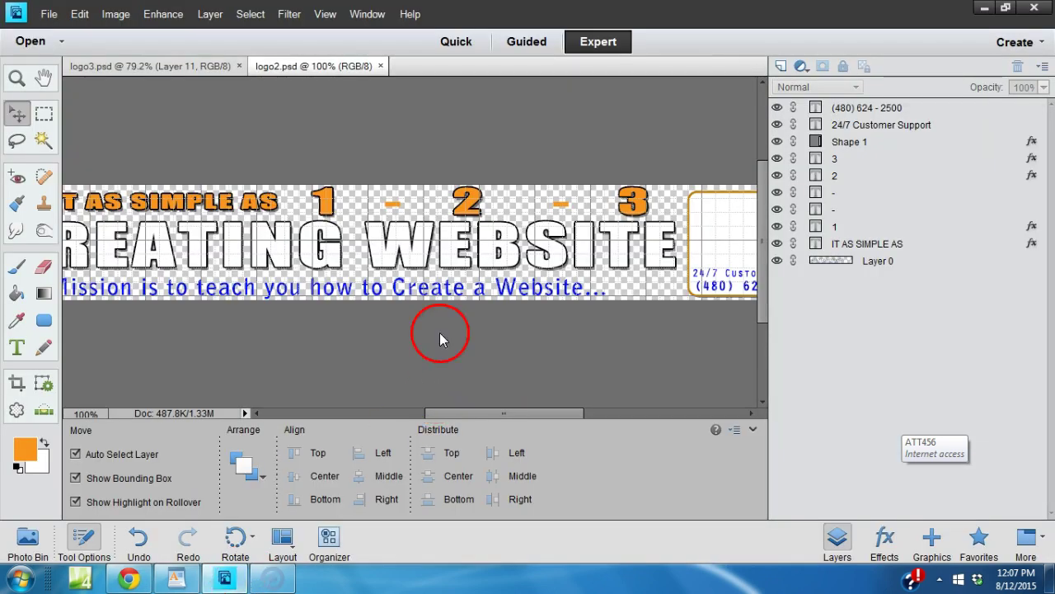
{"action": "left_click", "coordinate": [397, 204]}
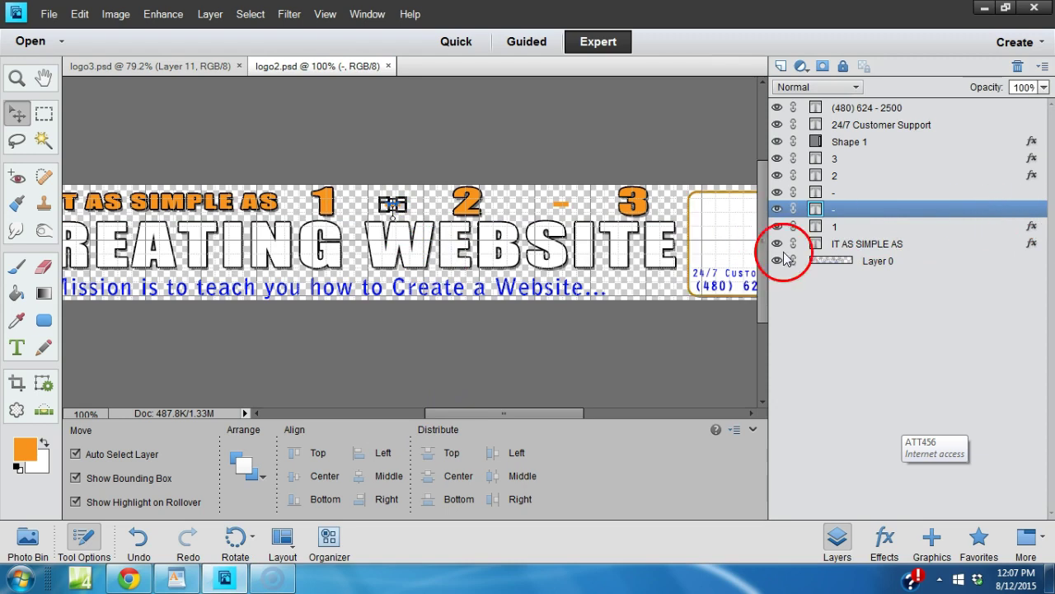
{"action": "left_click", "coordinate": [885, 540]}
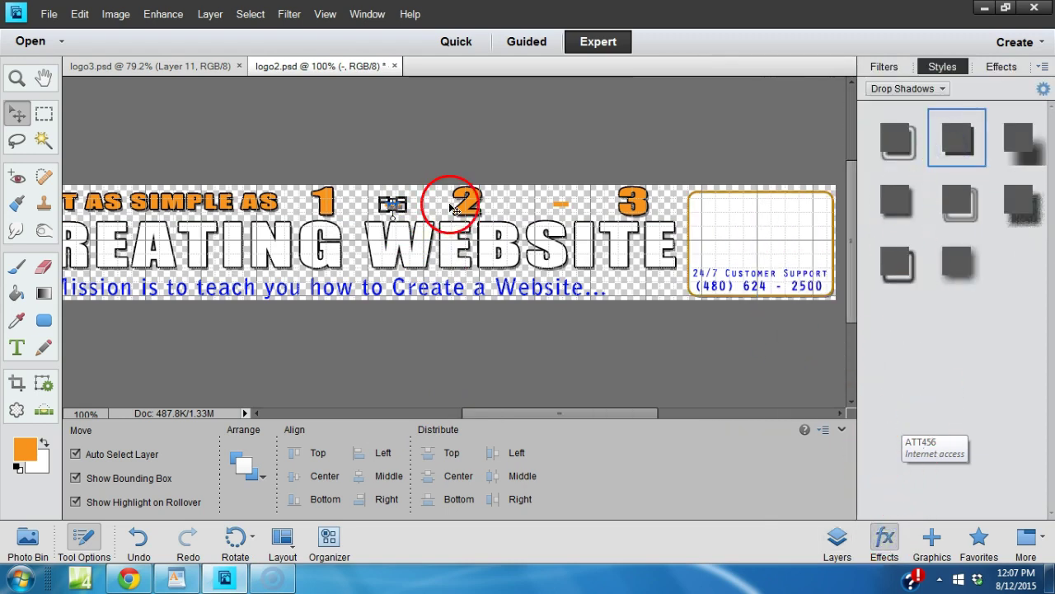
{"action": "left_click_drag", "start_coordinate": [404, 206], "coordinate": [565, 200]}
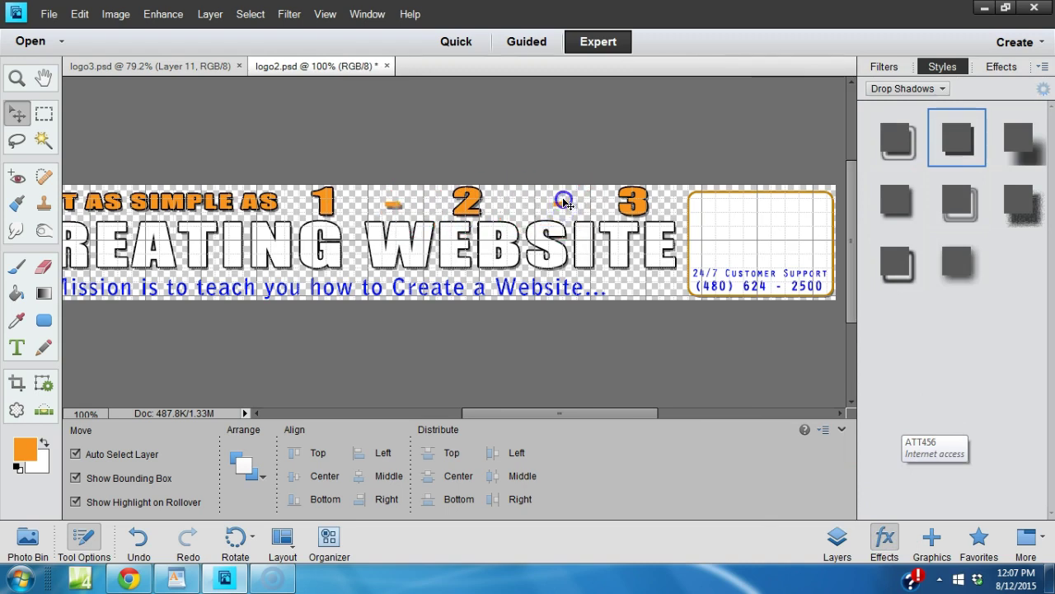
{"action": "left_click", "coordinate": [955, 138]}
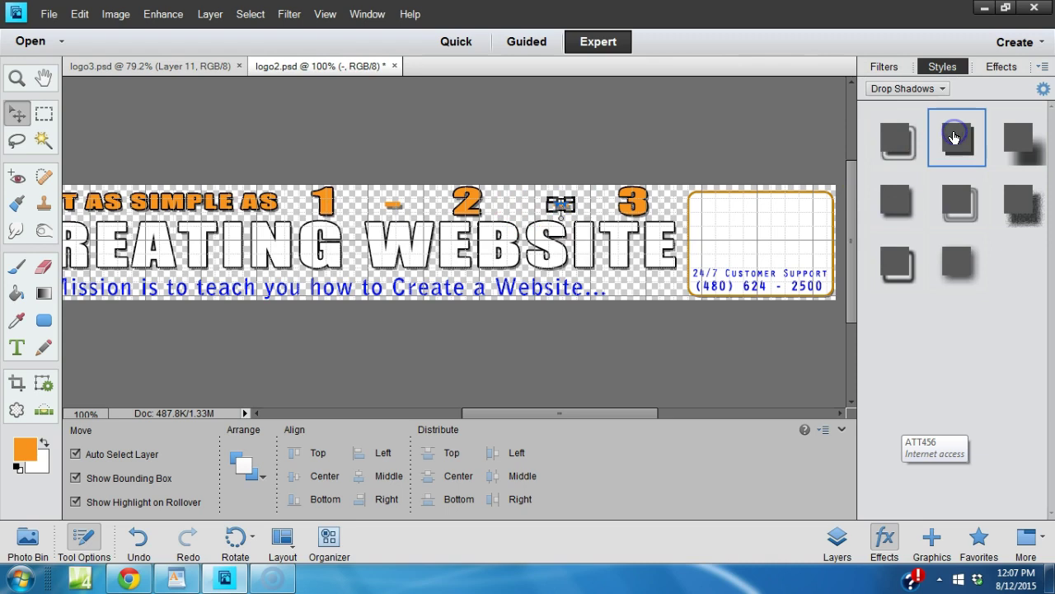
Add a 2 px black stroke to the dash between the numerals 1 and 2.
{"action": "left_click", "coordinate": [402, 209]}
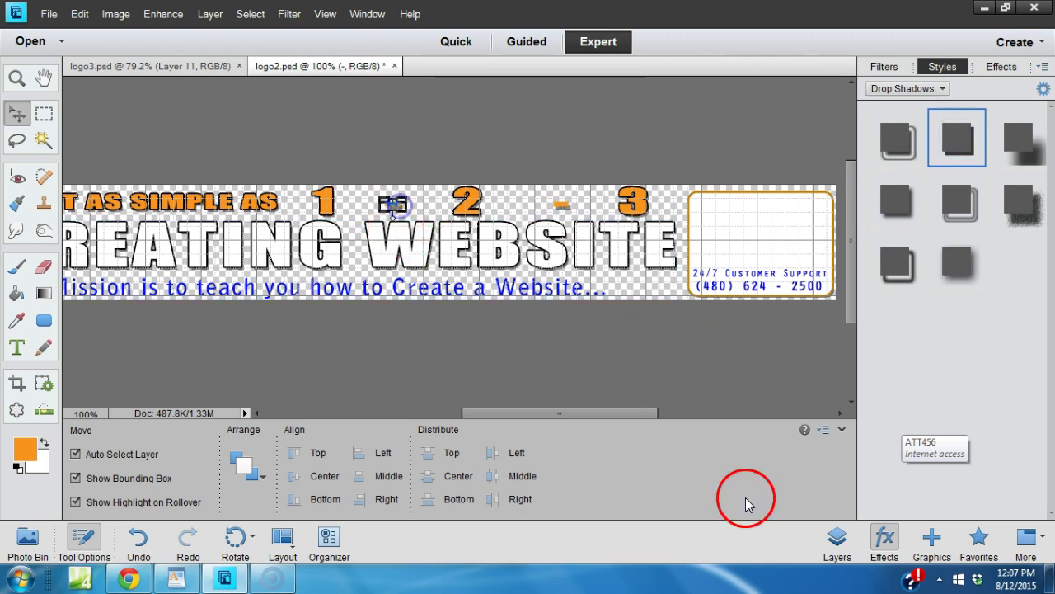
{"action": "left_click", "coordinate": [837, 538]}
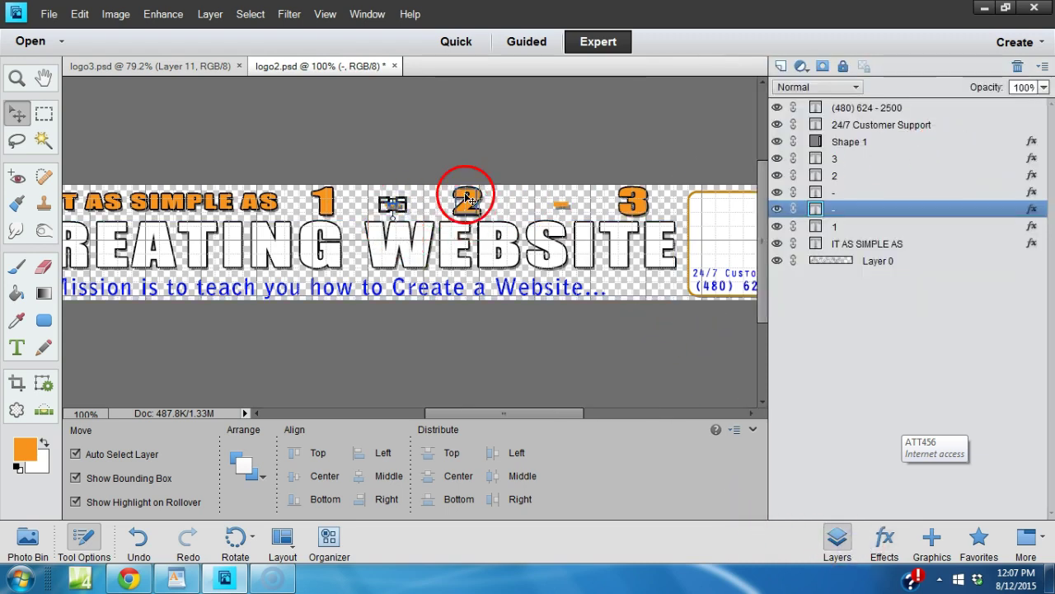
{"action": "double_click", "coordinate": [1040, 211]}
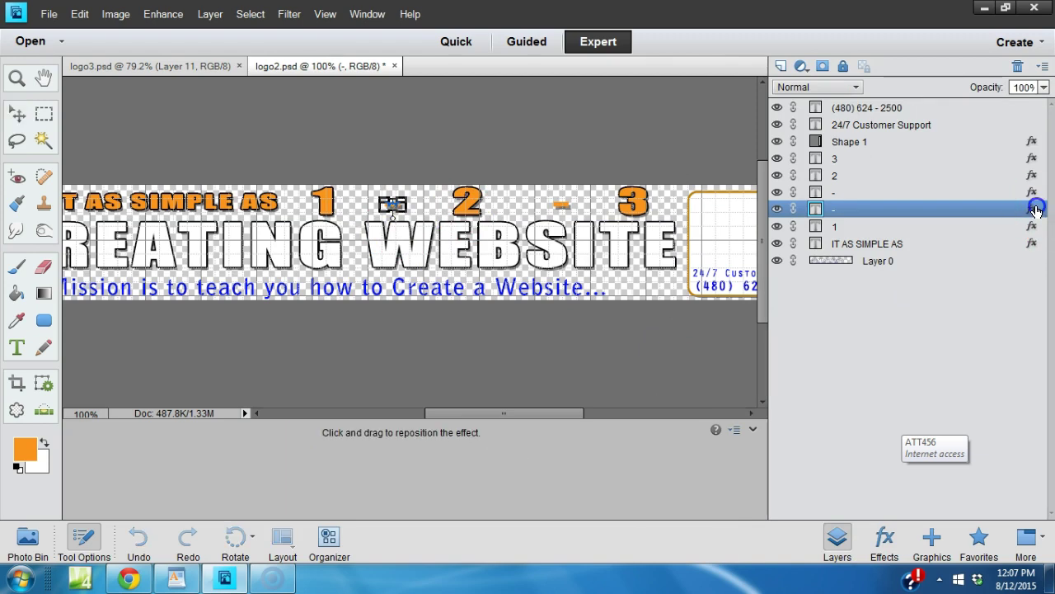
{"action": "left_click", "coordinate": [593, 368]}
{"action": "left_click", "coordinate": [762, 395]}
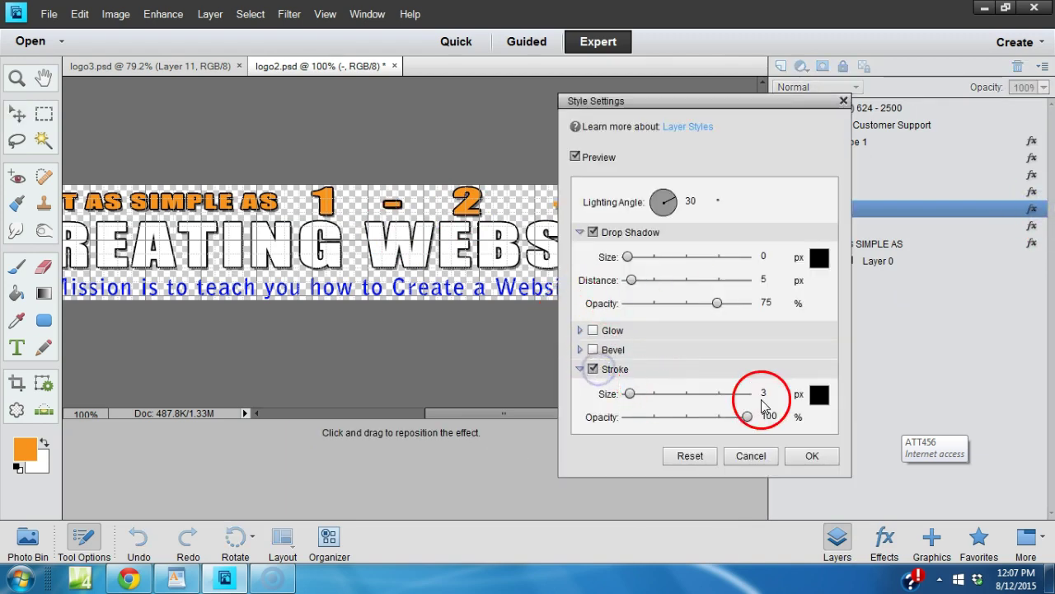
{"action": "type", "text": "2"}
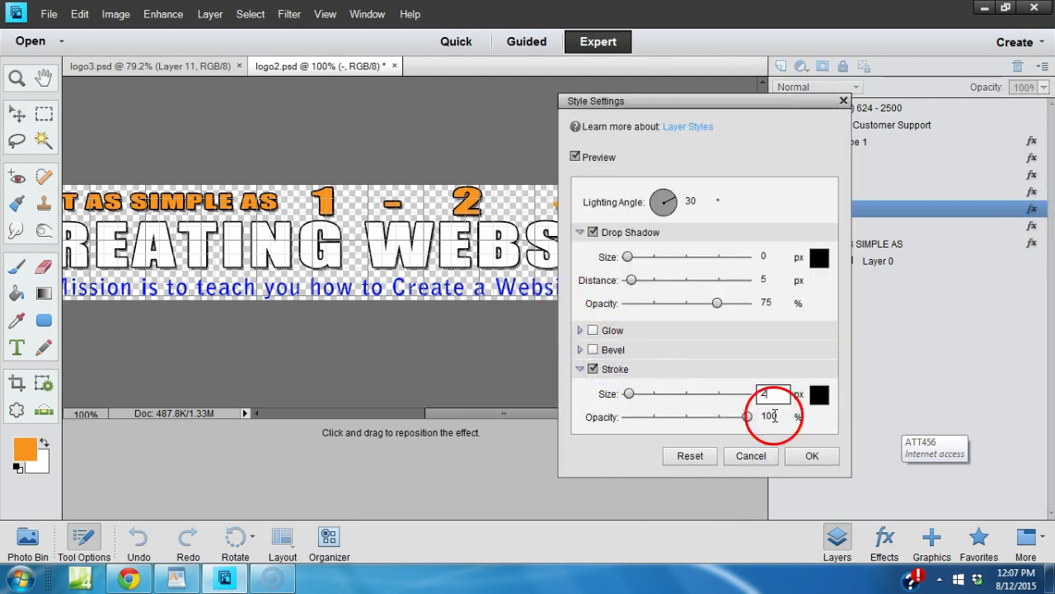
{"action": "left_click", "coordinate": [812, 455]}
Give the dash between the numerals 2 and 3 a 2 px black stroke as well, and deselect it.
{"action": "left_click", "coordinate": [564, 202]}
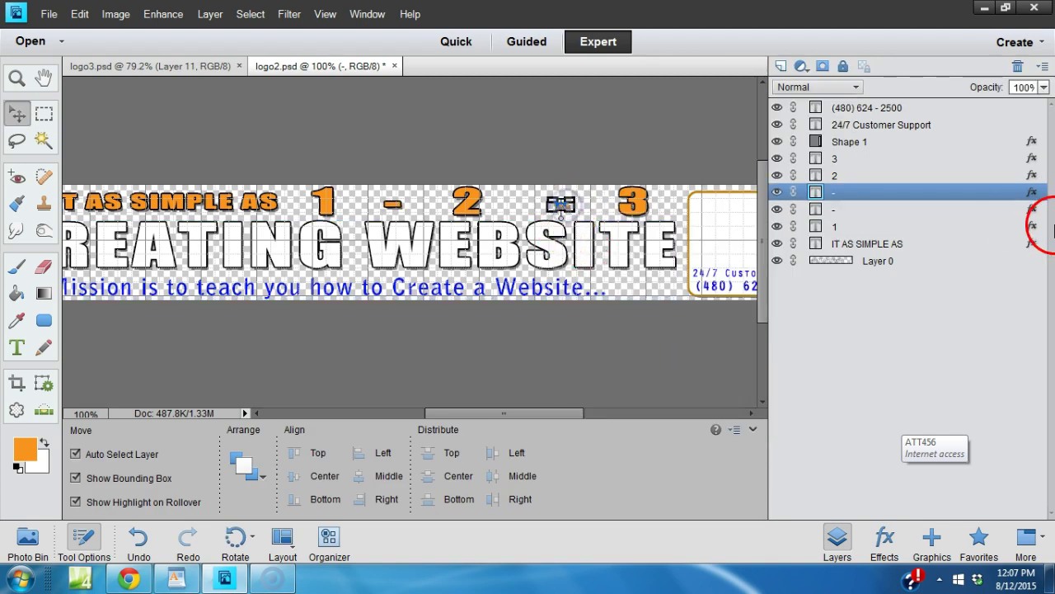
{"action": "double_click", "coordinate": [1032, 194]}
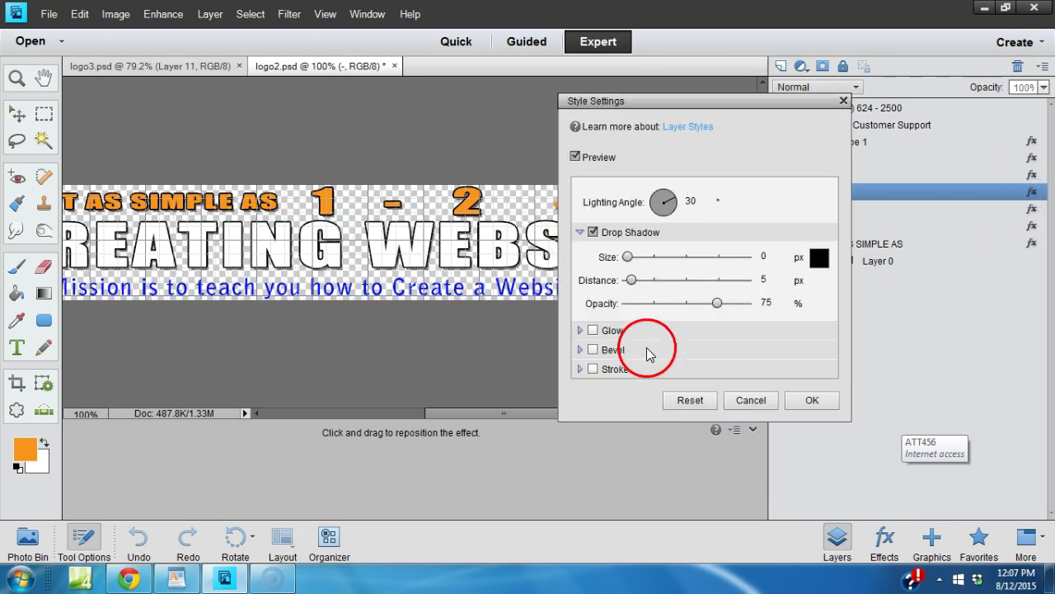
{"action": "left_click", "coordinate": [592, 369]}
{"action": "left_click", "coordinate": [772, 395]}
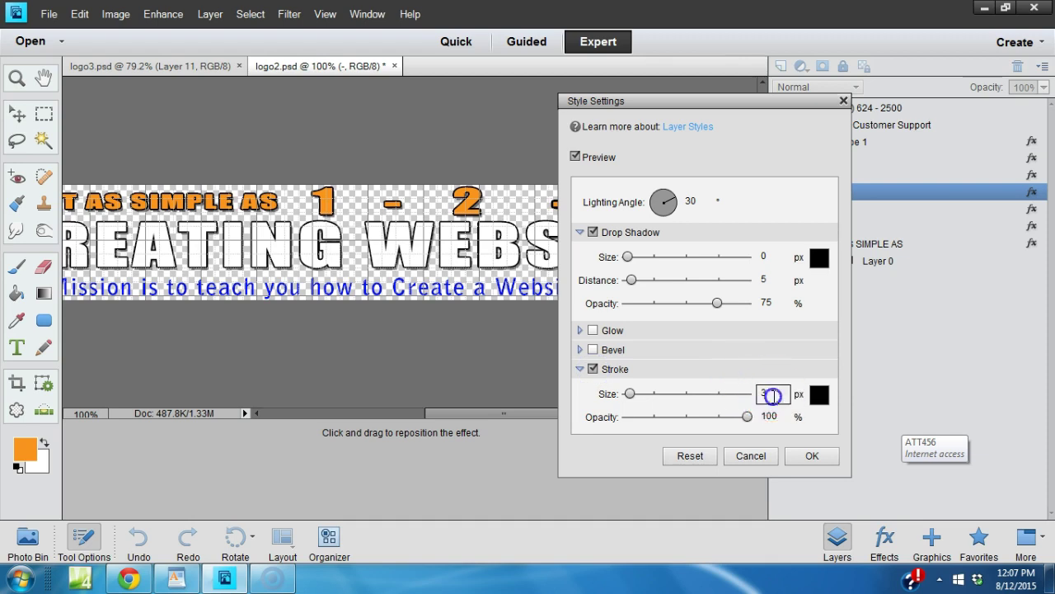
{"action": "type", "text": "2"}
{"action": "left_click", "coordinate": [833, 460]}
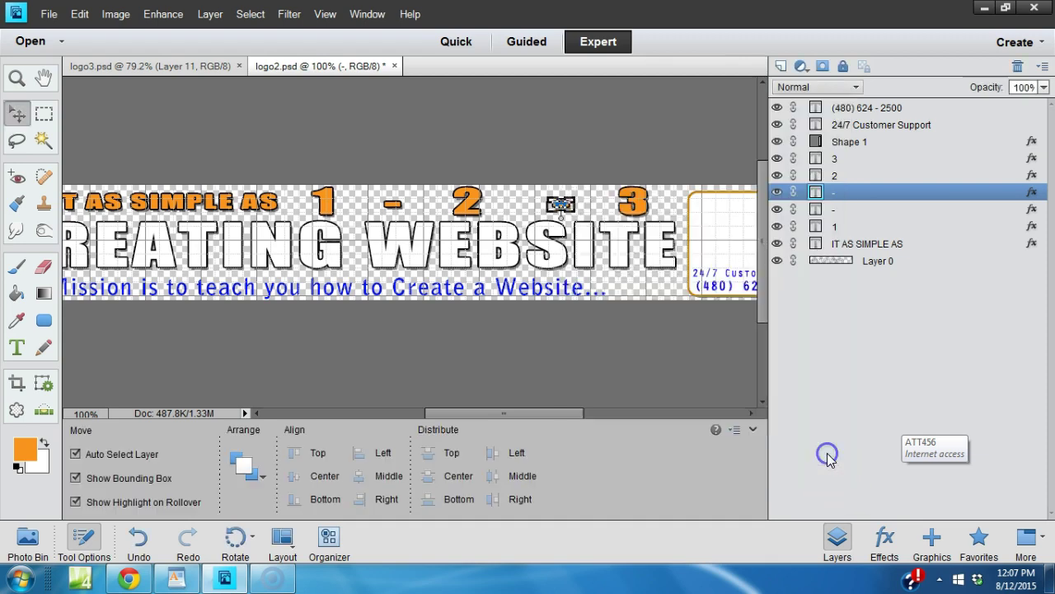
{"action": "left_click", "coordinate": [481, 352]}
Select the "IT AS SIMPLE AS" text, switch to Chrome and dismiss the home page pop-up to examine the tagline's position in the header.
{"action": "left_click_drag", "start_coordinate": [505, 412], "coordinate": [462, 419]}
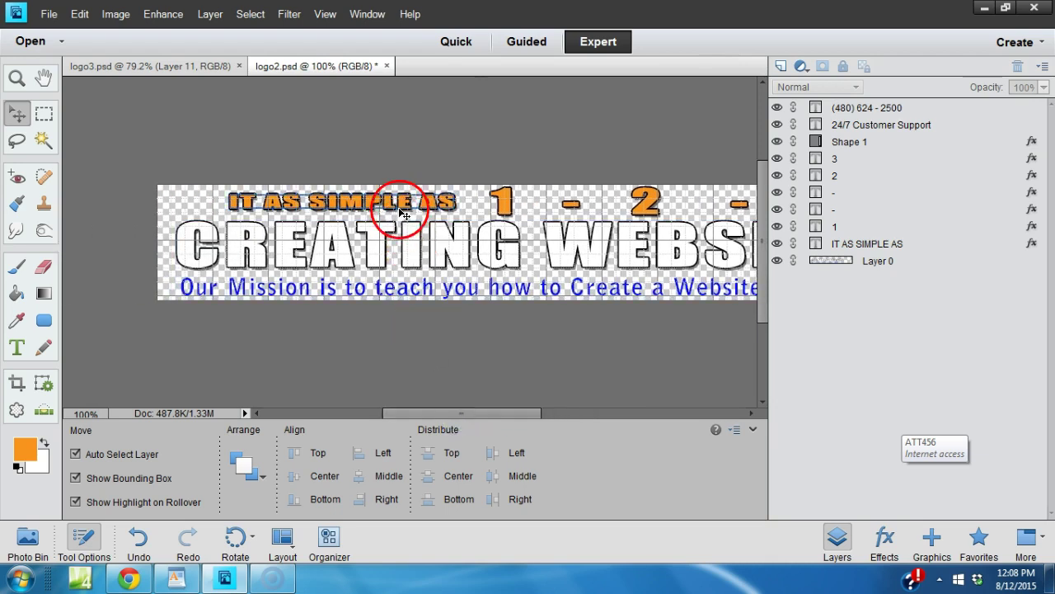
{"action": "left_click", "coordinate": [397, 204]}
{"action": "left_click", "coordinate": [132, 577]}
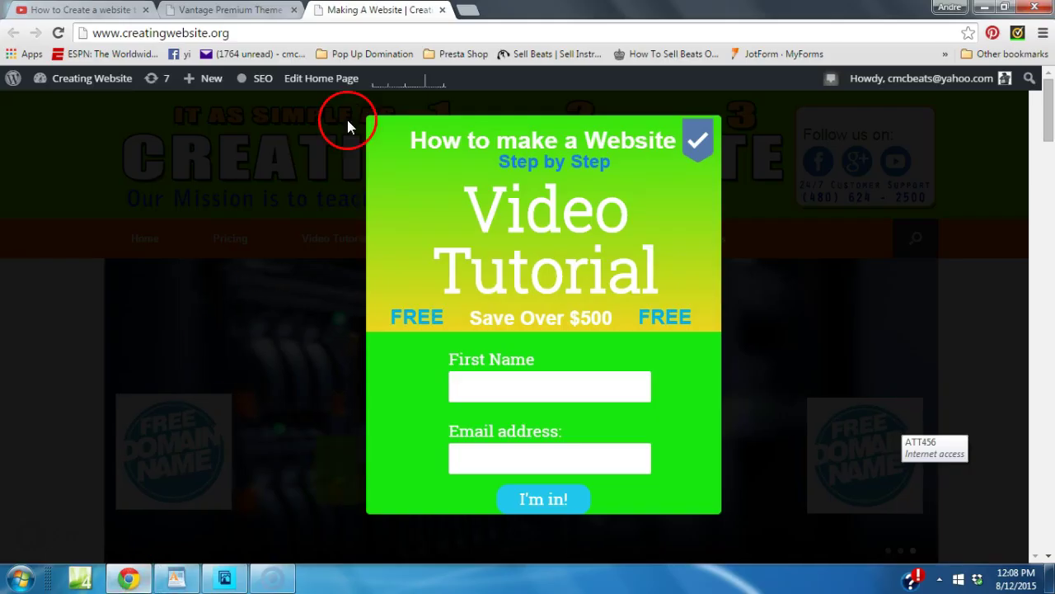
{"action": "left_click", "coordinate": [610, 110]}
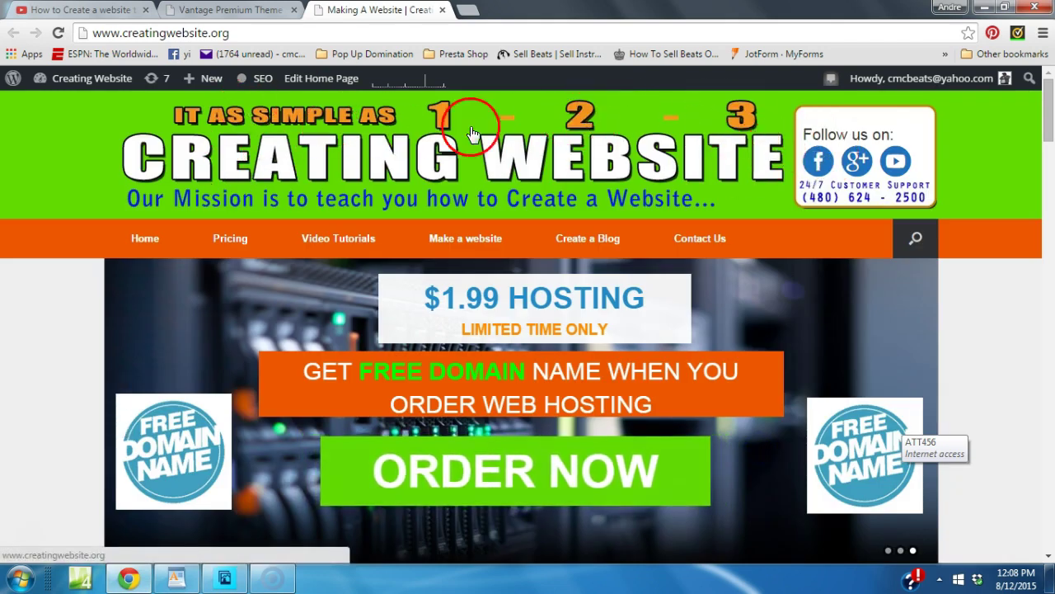
Switch to Photoshop Elements, align "IT AS SIMPLE AS" with the start of CREATING and stretch it toward the numeral 1.
{"action": "left_click", "coordinate": [227, 580]}
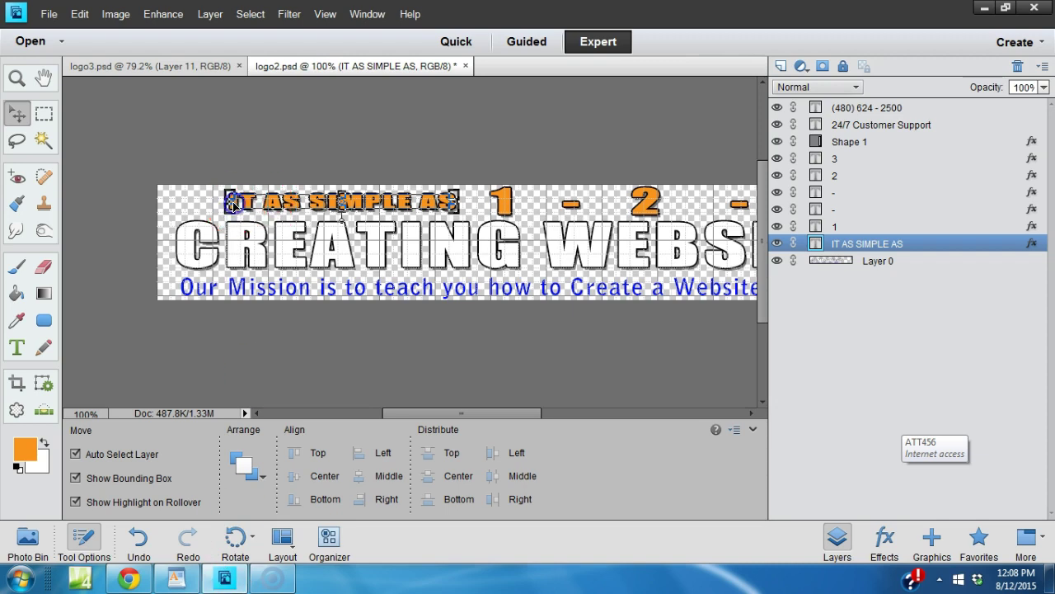
{"action": "left_click_drag", "start_coordinate": [229, 203], "coordinate": [183, 203]}
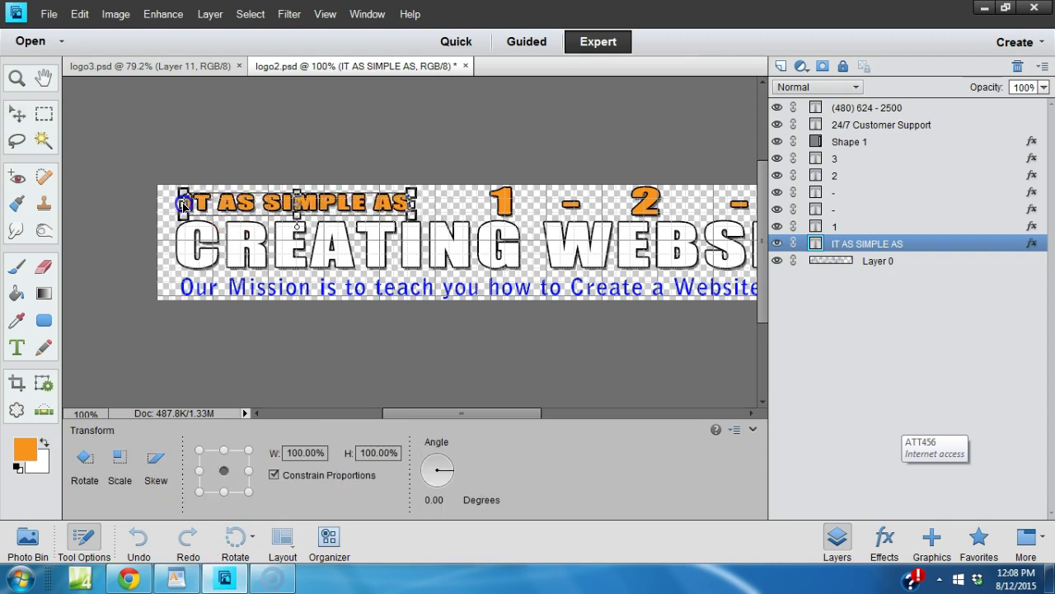
{"action": "mouse_move", "coordinate": [412, 203]}
{"action": "left_mouse_down"}
{"action": "mouse_move", "coordinate": [473, 205]}
{"action": "mouse_move", "coordinate": [415, 205]}
{"action": "left_mouse_up"}
{"action": "left_click", "coordinate": [404, 229]}
Save the changes to logo2.psd.
{"action": "left_click", "coordinate": [50, 15]}
{"action": "left_click", "coordinate": [36, 13]}
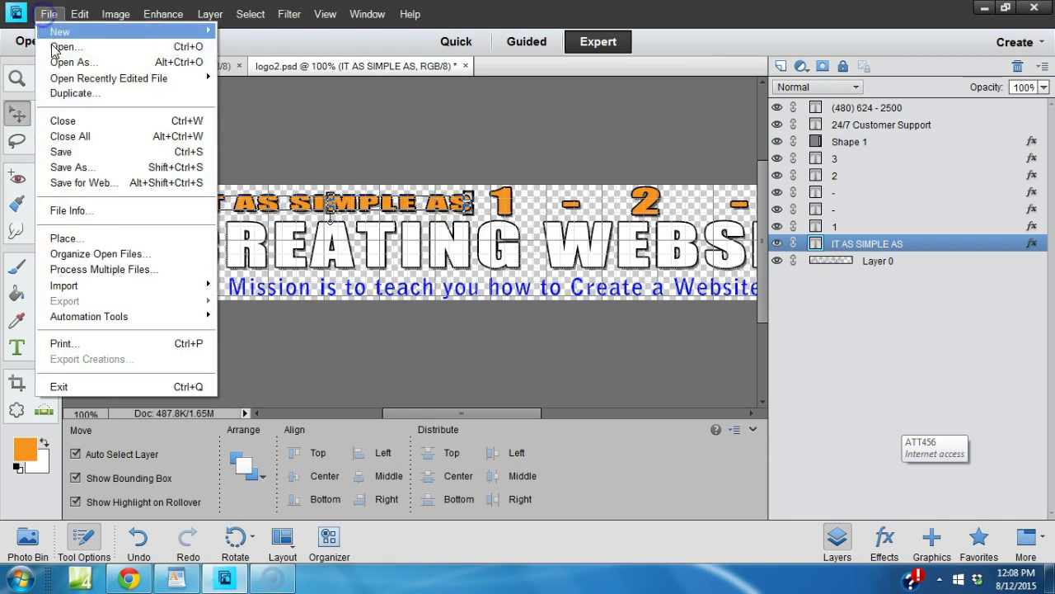
{"action": "left_click", "coordinate": [70, 152]}
Export the logo for the web as a transparent PNG-24, replacing logo2.png in the creating website.org folder.
{"action": "left_click", "coordinate": [46, 14]}
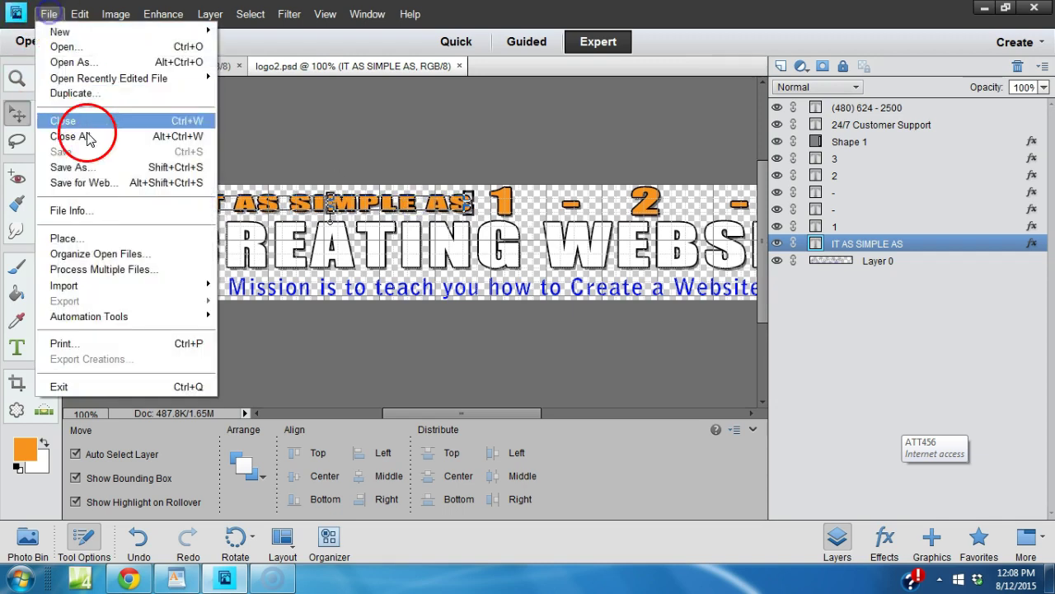
{"action": "left_click", "coordinate": [91, 182]}
{"action": "left_click", "coordinate": [528, 309]}
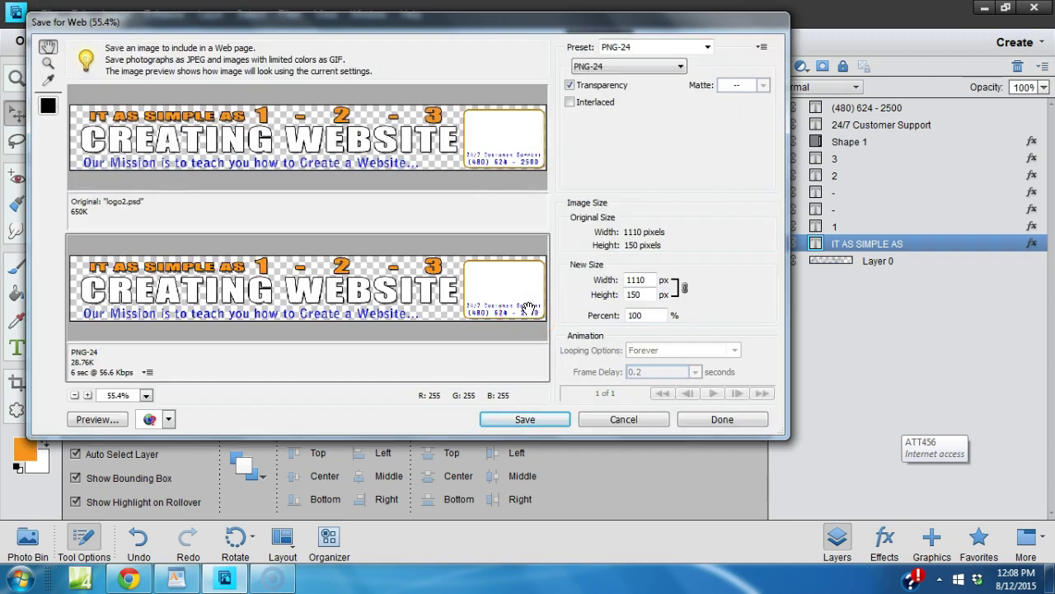
{"action": "left_click", "coordinate": [546, 419]}
{"action": "left_click", "coordinate": [460, 432]}
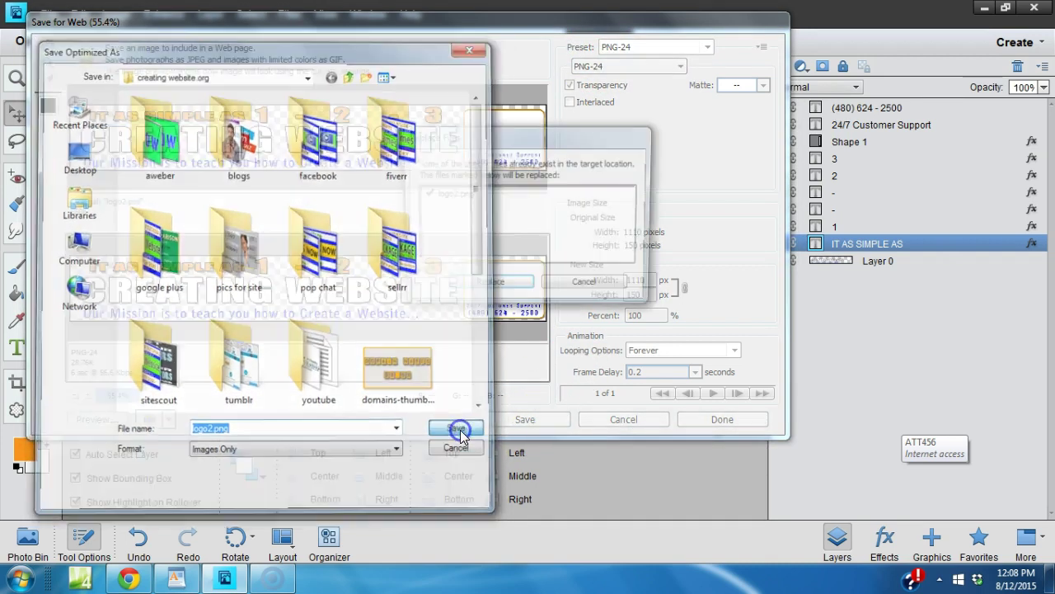
{"action": "left_click", "coordinate": [488, 288]}
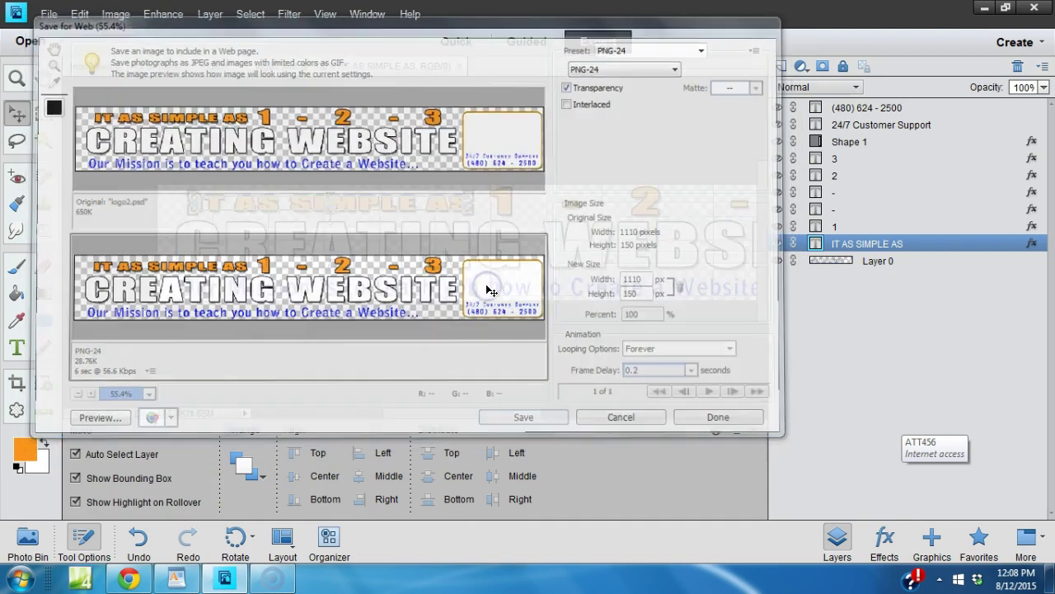
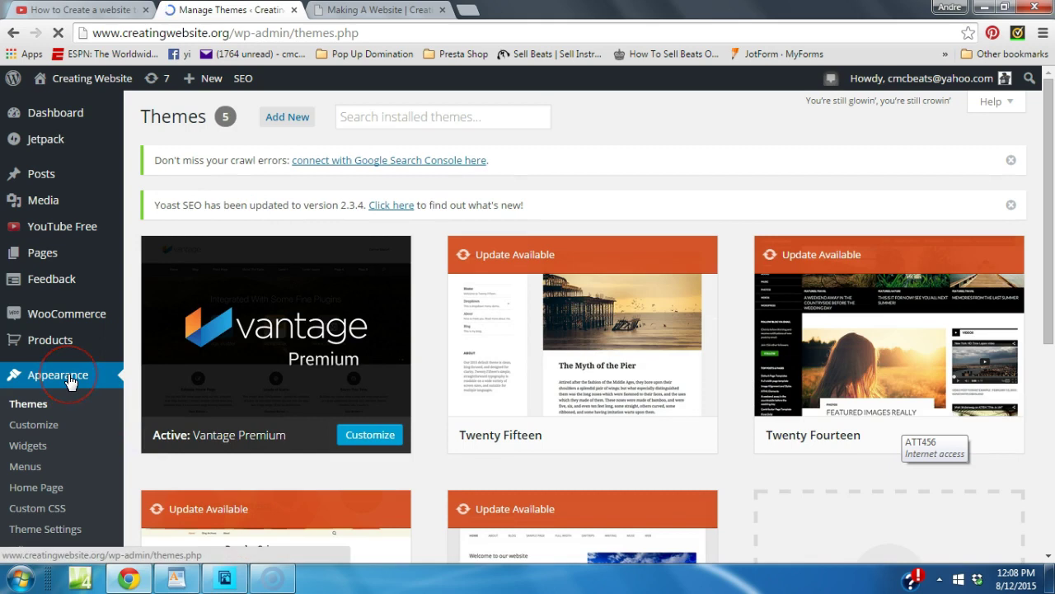
In Chrome, open the Vantage Premium theme settings in WordPress and start choosing a new logo image.
{"action": "left_click", "coordinate": [71, 531]}
{"action": "left_click", "coordinate": [258, 410]}
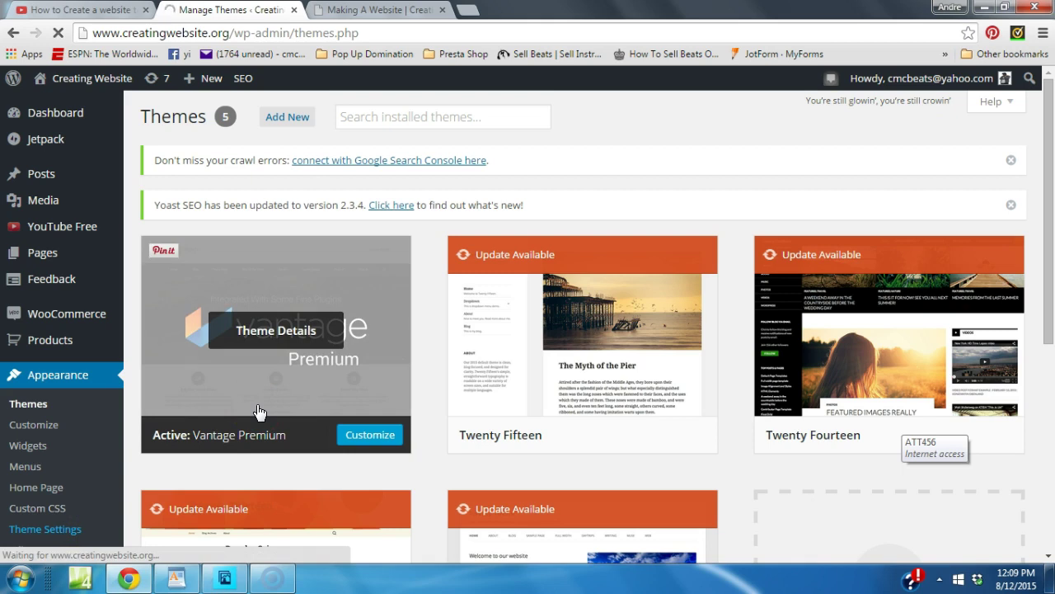
{"action": "left_click", "coordinate": [497, 148]}
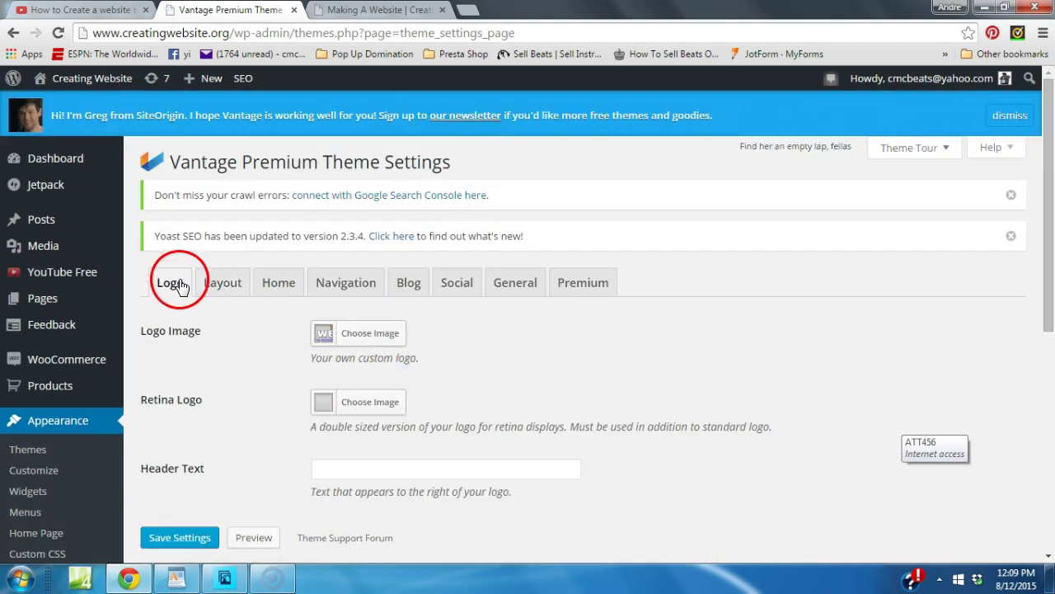
{"action": "left_click", "coordinate": [368, 332]}
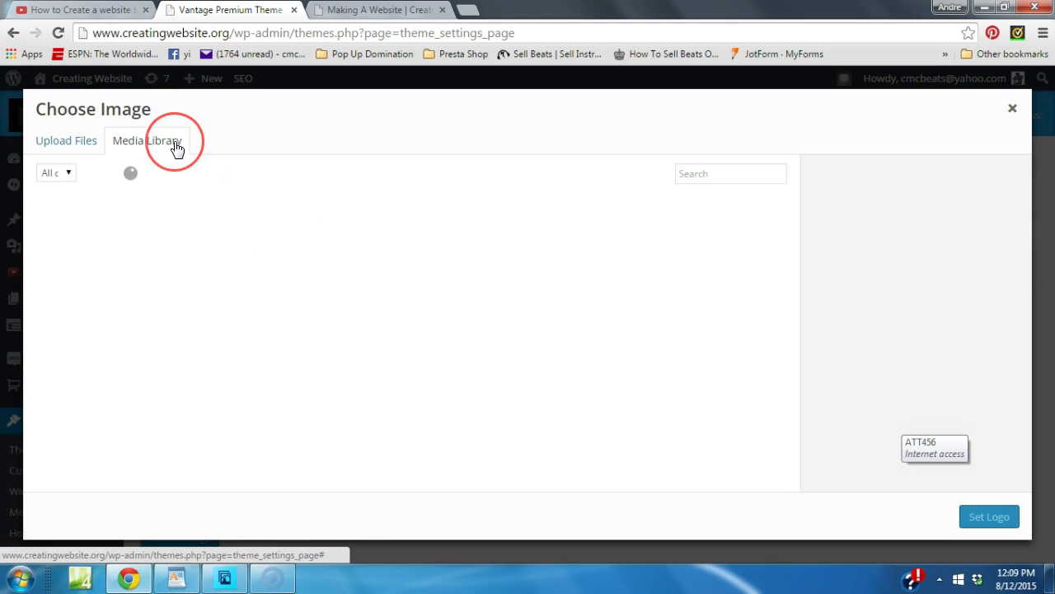
Upload the re-exported logo2.png from the creating website.org folder to the media library.
{"action": "left_click", "coordinate": [83, 152]}
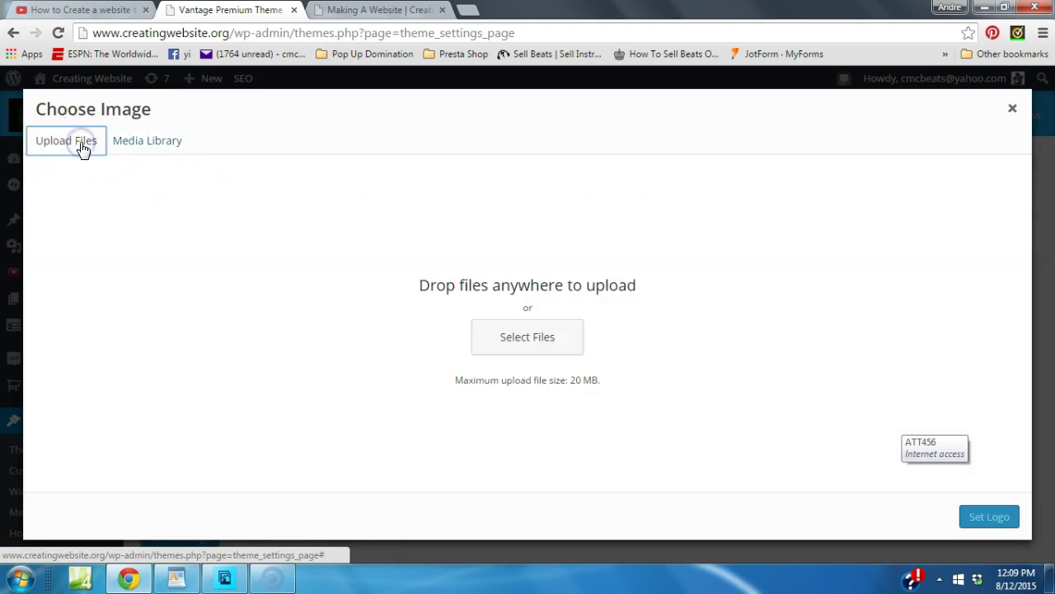
{"action": "left_click", "coordinate": [547, 339]}
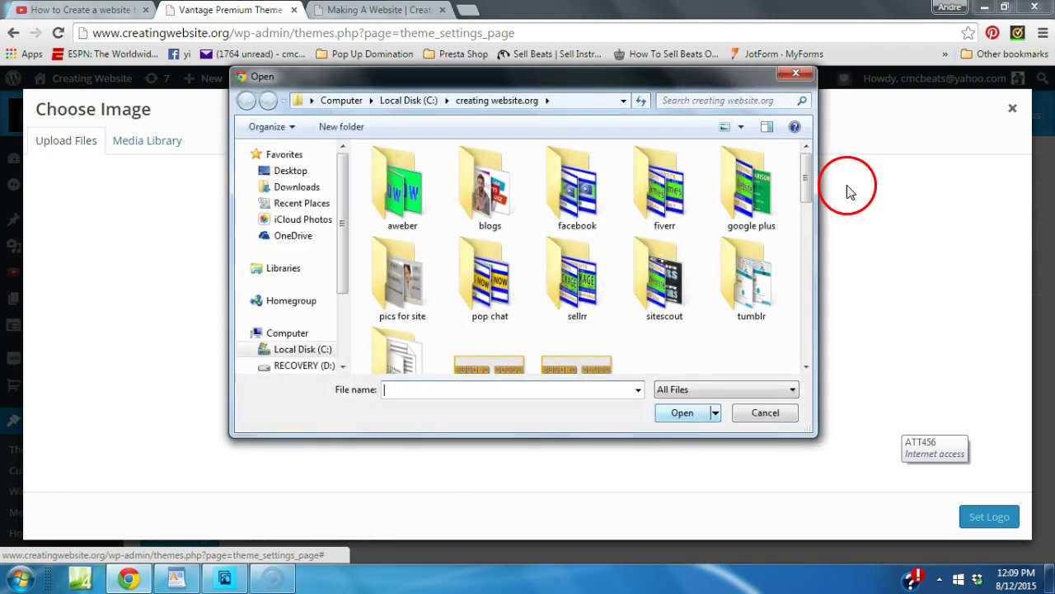
{"action": "left_click_drag", "start_coordinate": [806, 178], "coordinate": [813, 307]}
{"action": "double_click", "coordinate": [483, 200]}
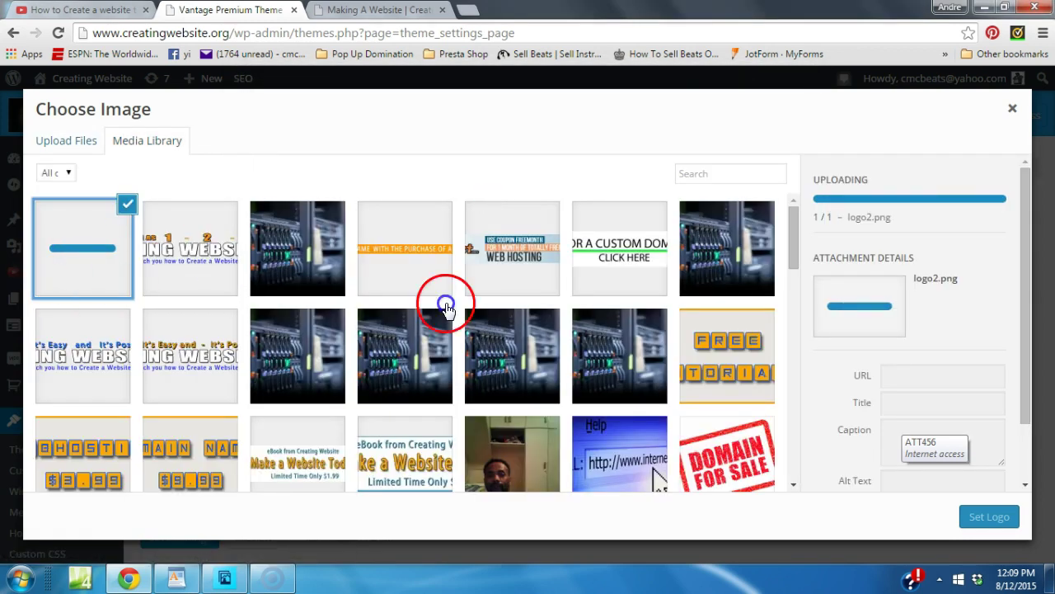
Set the newly uploaded logo2 image as the site logo and save the theme settings.
{"action": "left_click", "coordinate": [976, 528]}
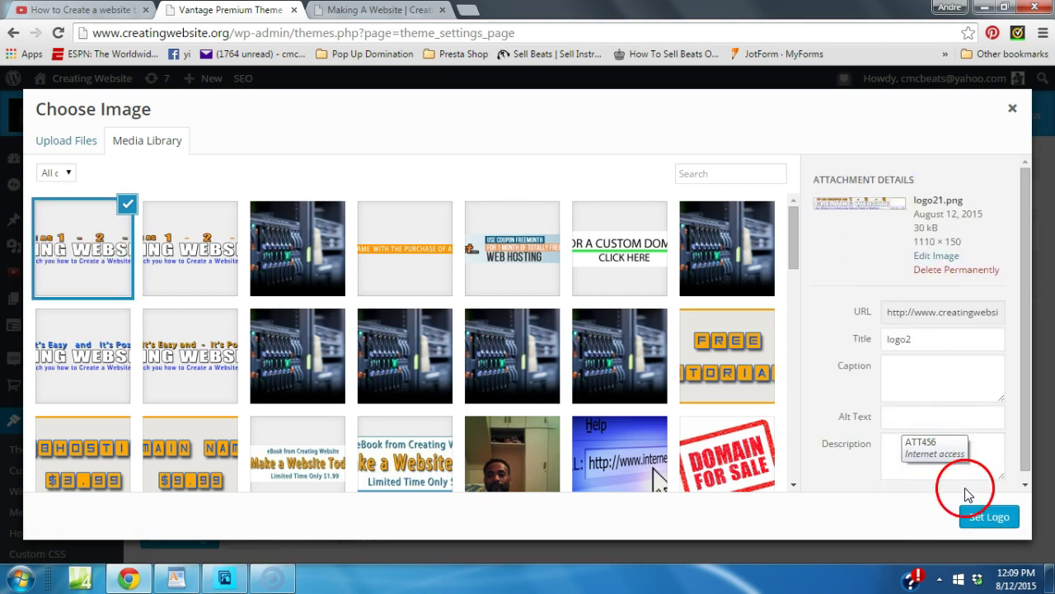
{"action": "left_click", "coordinate": [980, 519]}
{"action": "left_click", "coordinate": [190, 544]}
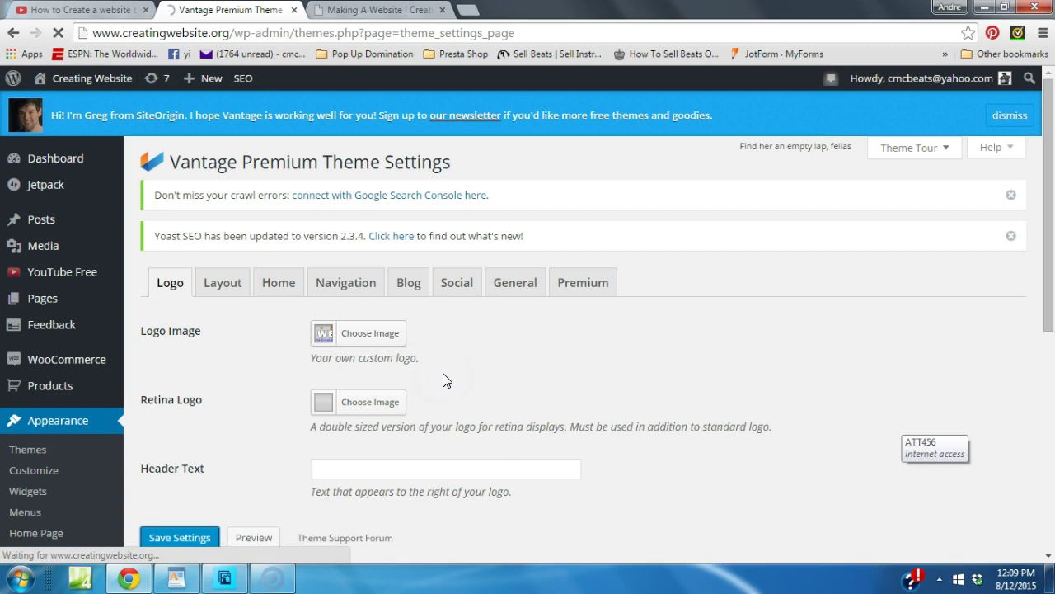
Check that the theme settings have saved, and reload the creatingwebsite.org home page to examine the dashes and widened tagline in the header.
{"action": "left_click", "coordinate": [375, 10]}
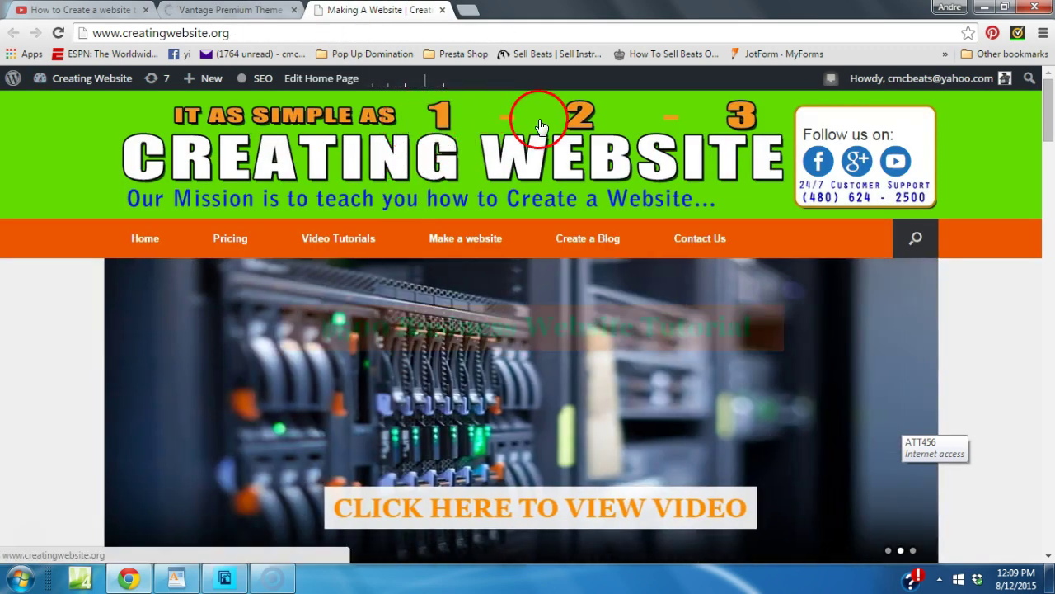
{"action": "left_click", "coordinate": [224, 10]}
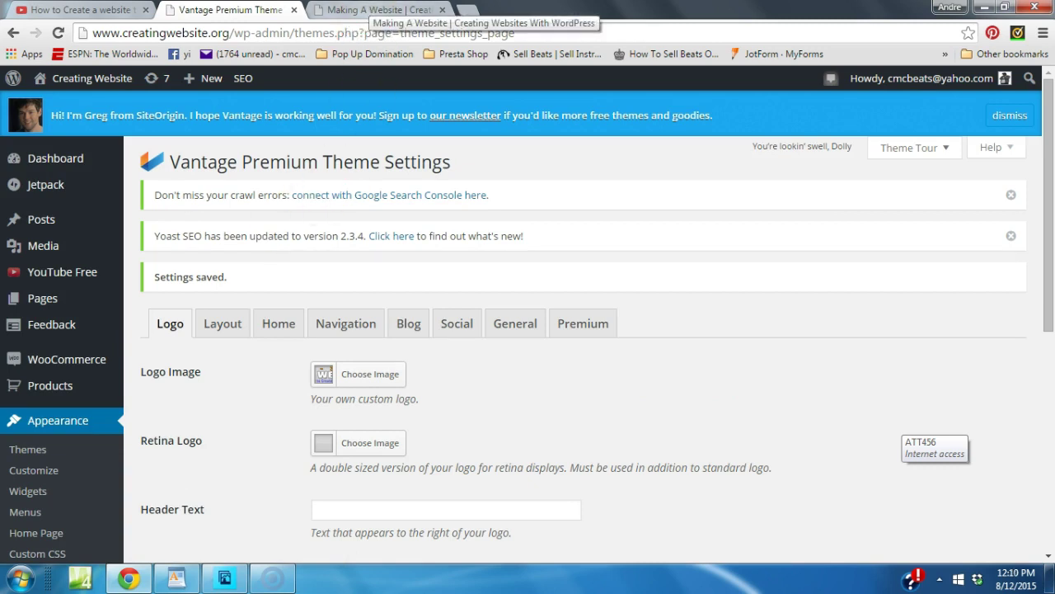
{"action": "left_click", "coordinate": [375, 10]}
{"action": "left_click", "coordinate": [206, 11]}
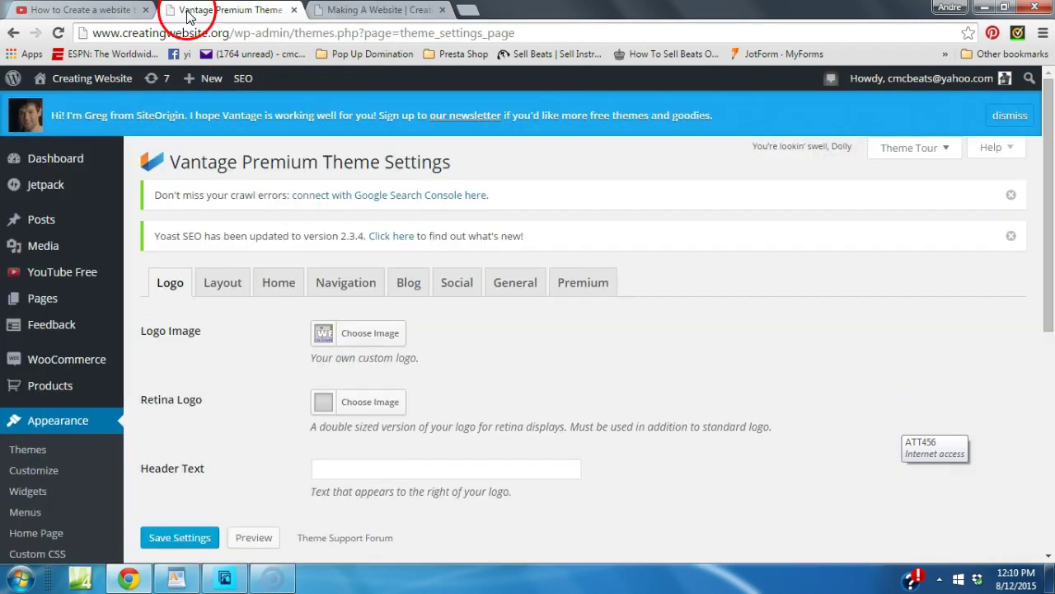
{"action": "left_click", "coordinate": [375, 10]}
{"action": "left_click", "coordinate": [59, 33]}
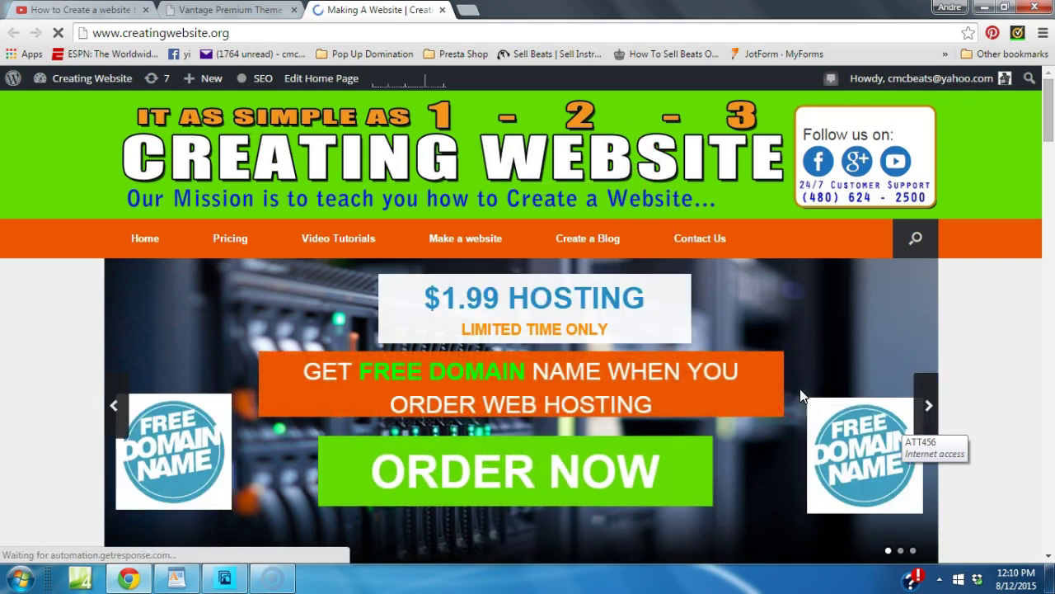
{"action": "left_click", "coordinate": [148, 576]}
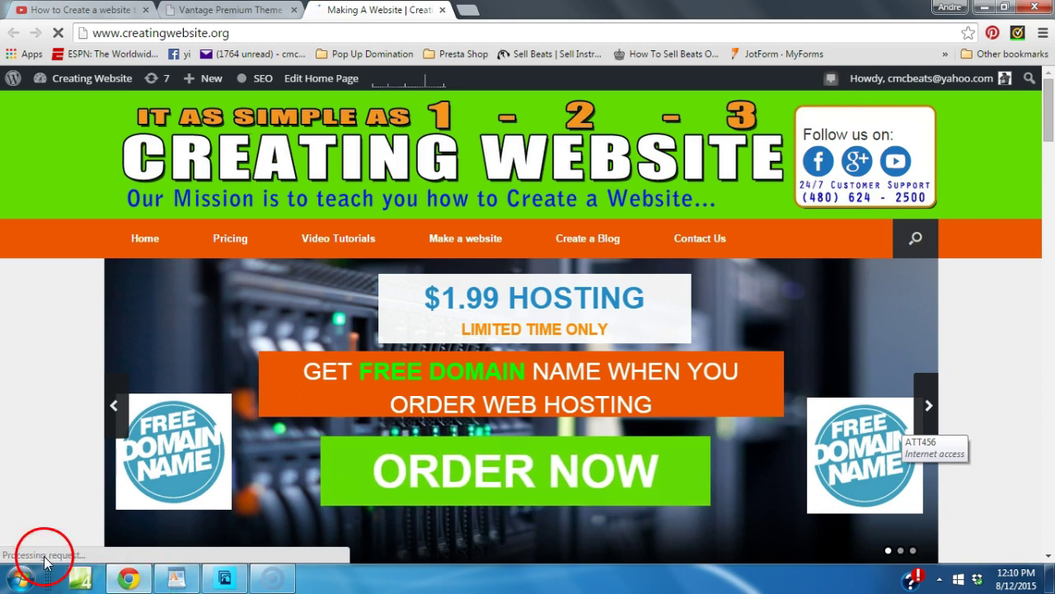